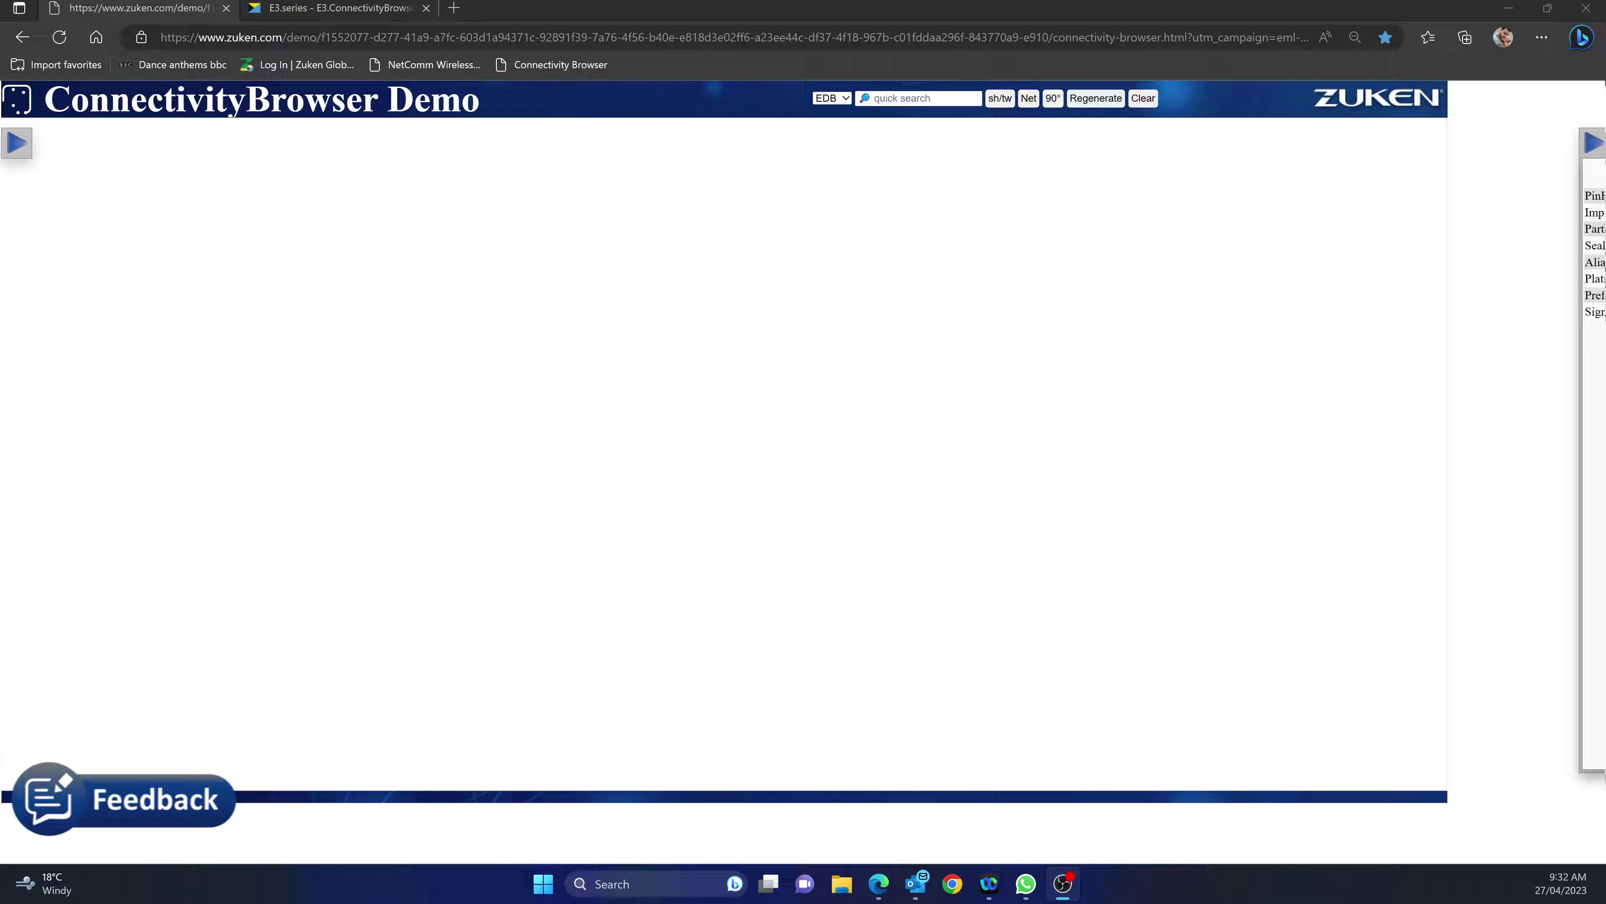
Search for 'bat' and load the BAT 12V battery onto the canvas.
left_click(870, 100)
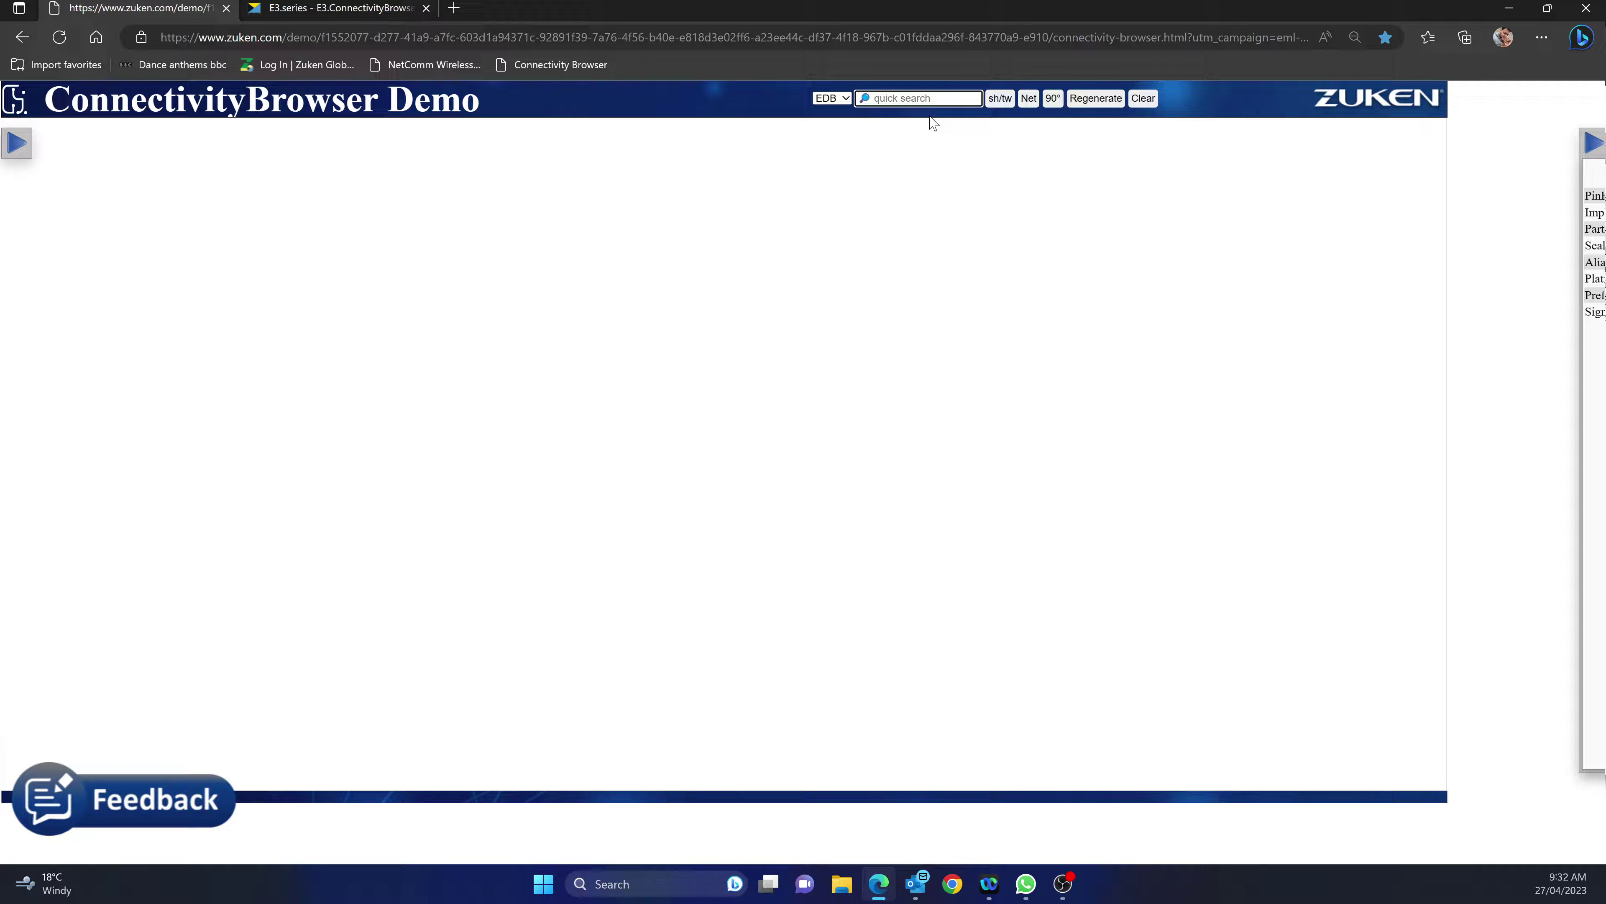
type("bat")
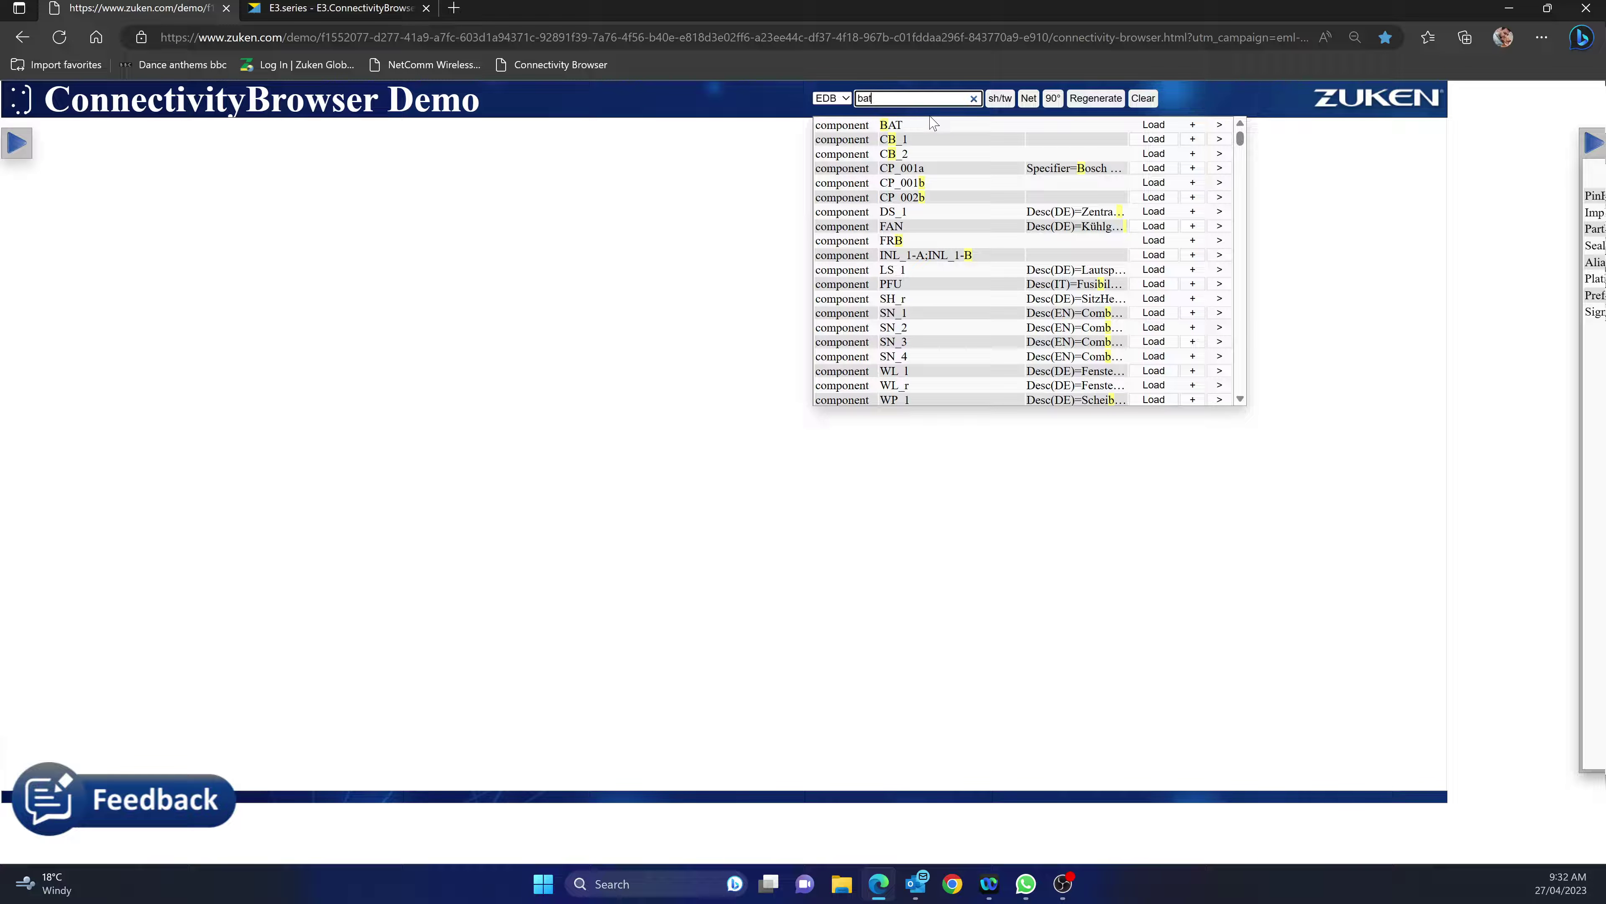
left_click(908, 130)
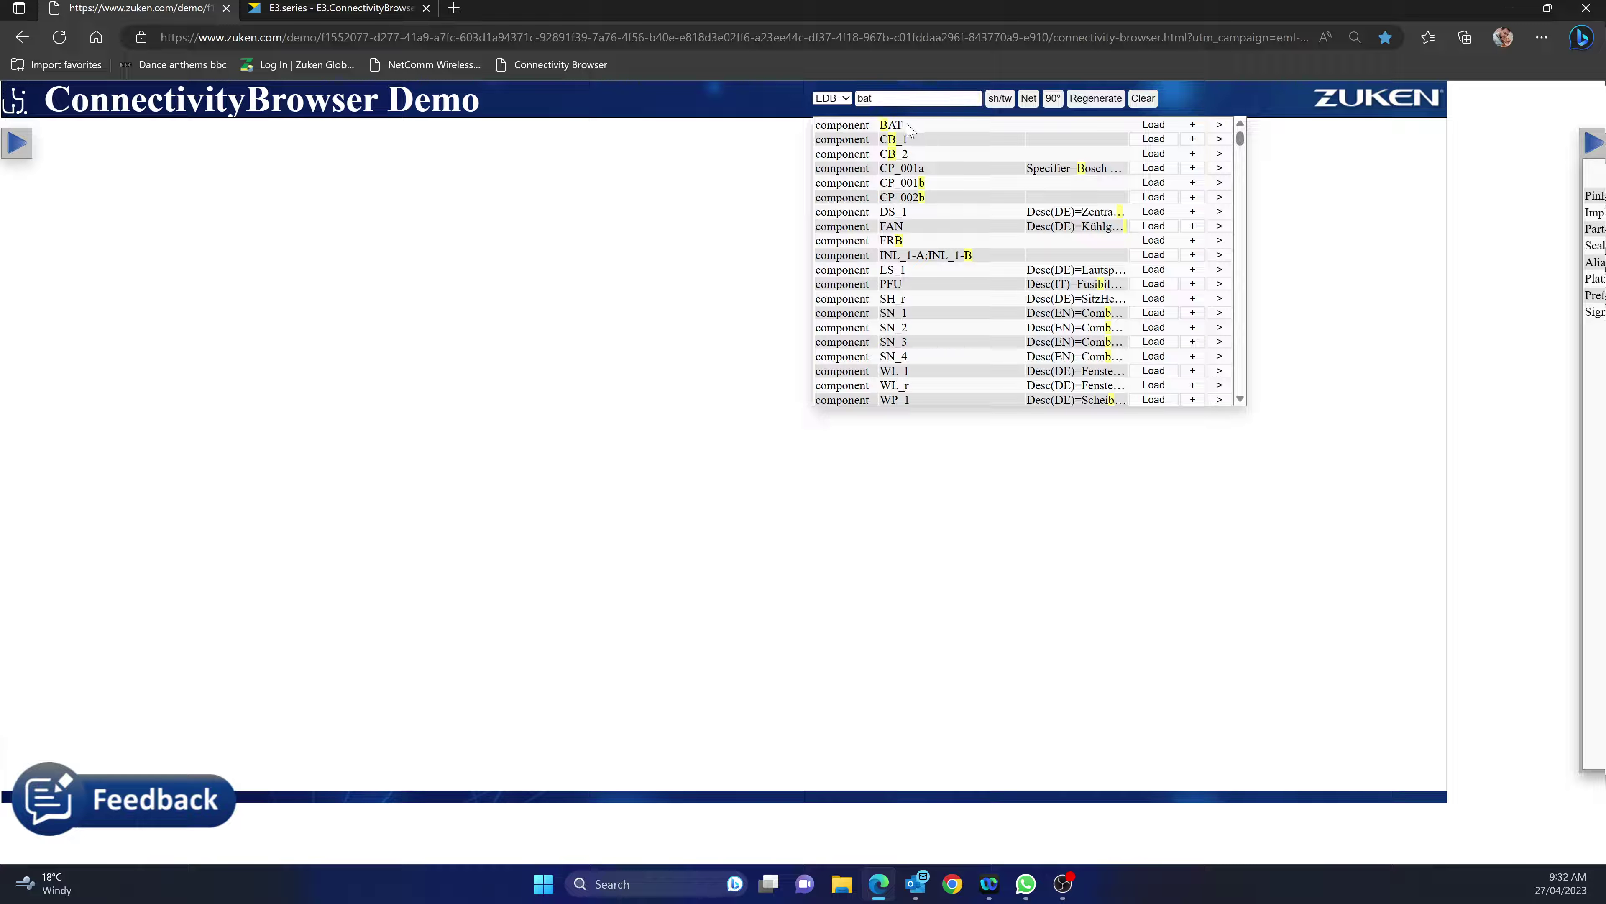
left_click(1153, 126)
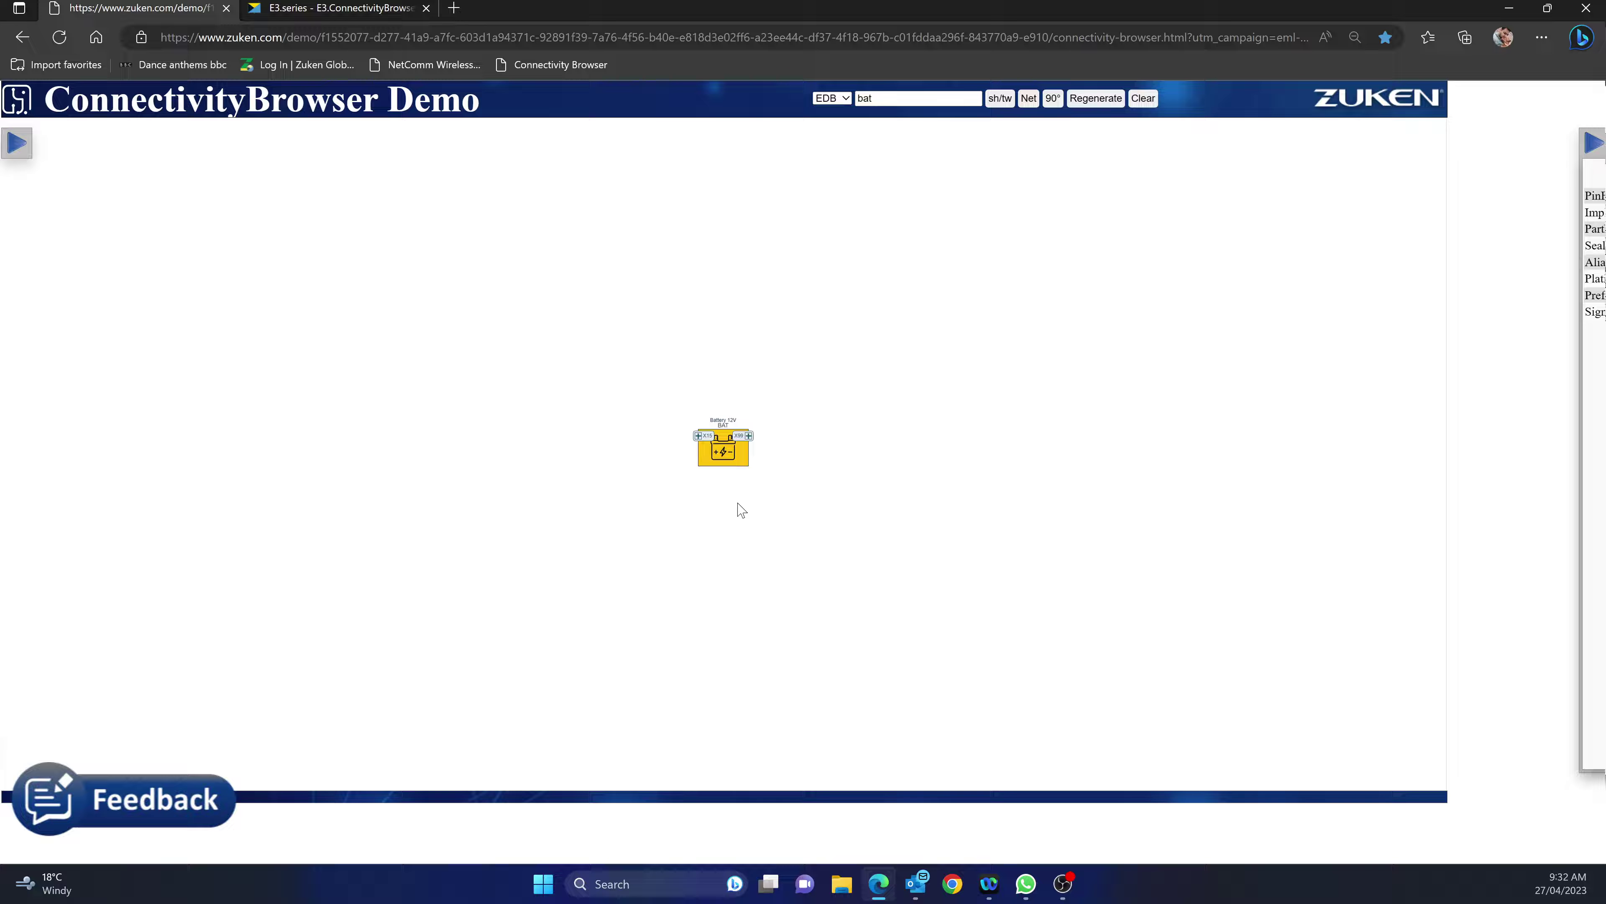
Select the battery to show its properties and orbit its 3D model to a tilted top view.
scroll(734, 500, "up", 5)
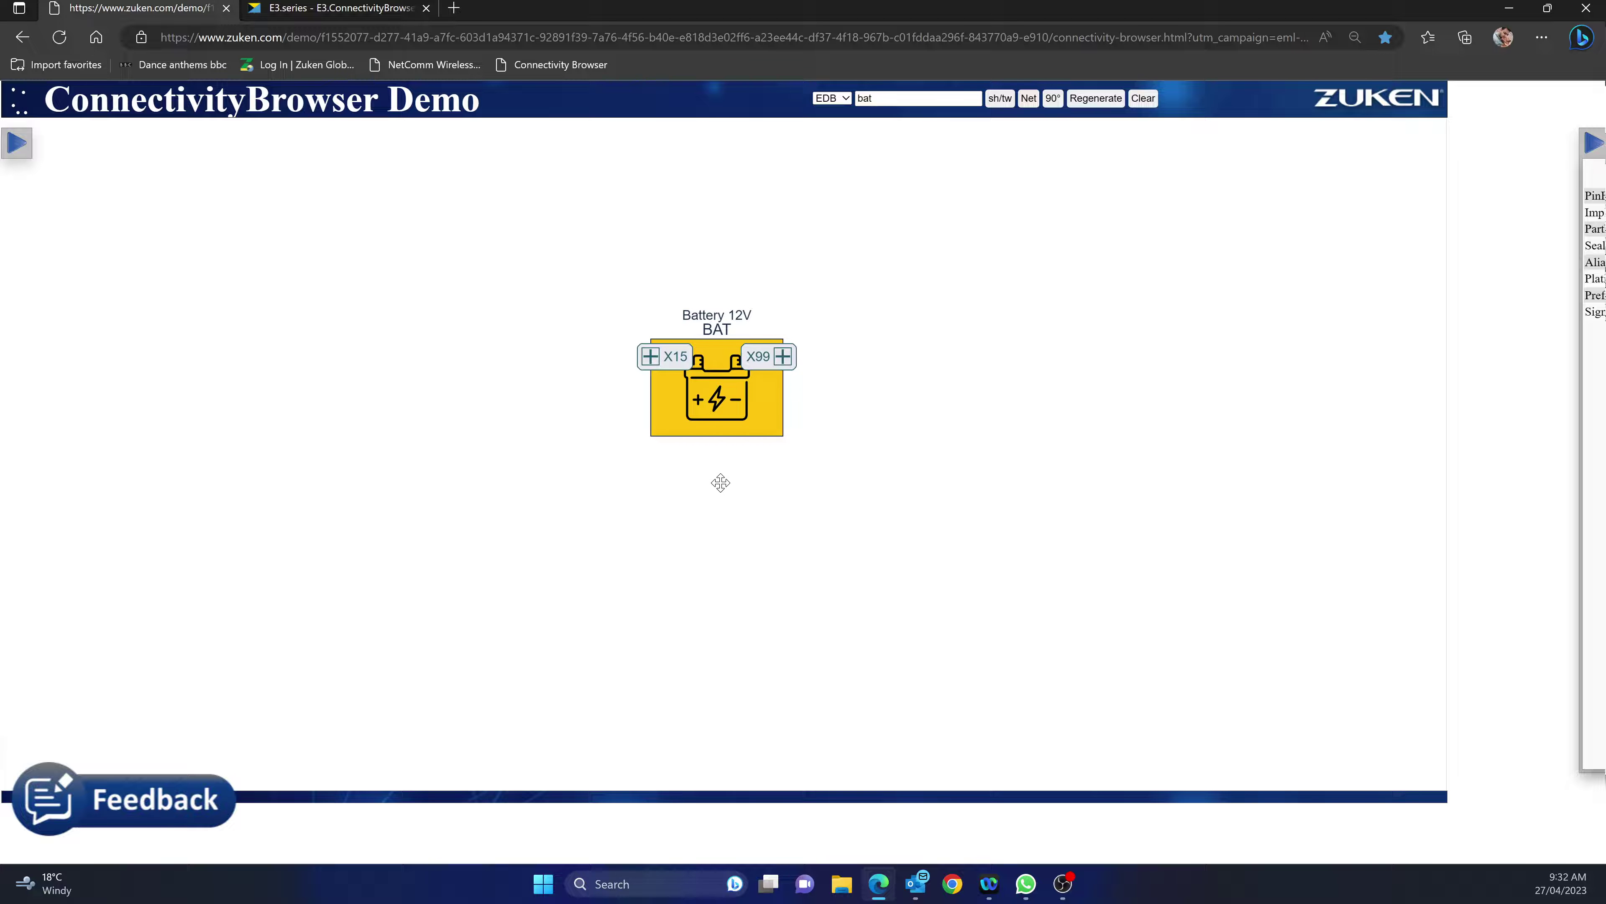
left_click_drag(720, 482, 810, 608)
scroll(815, 549, "down", 1)
left_click(815, 548)
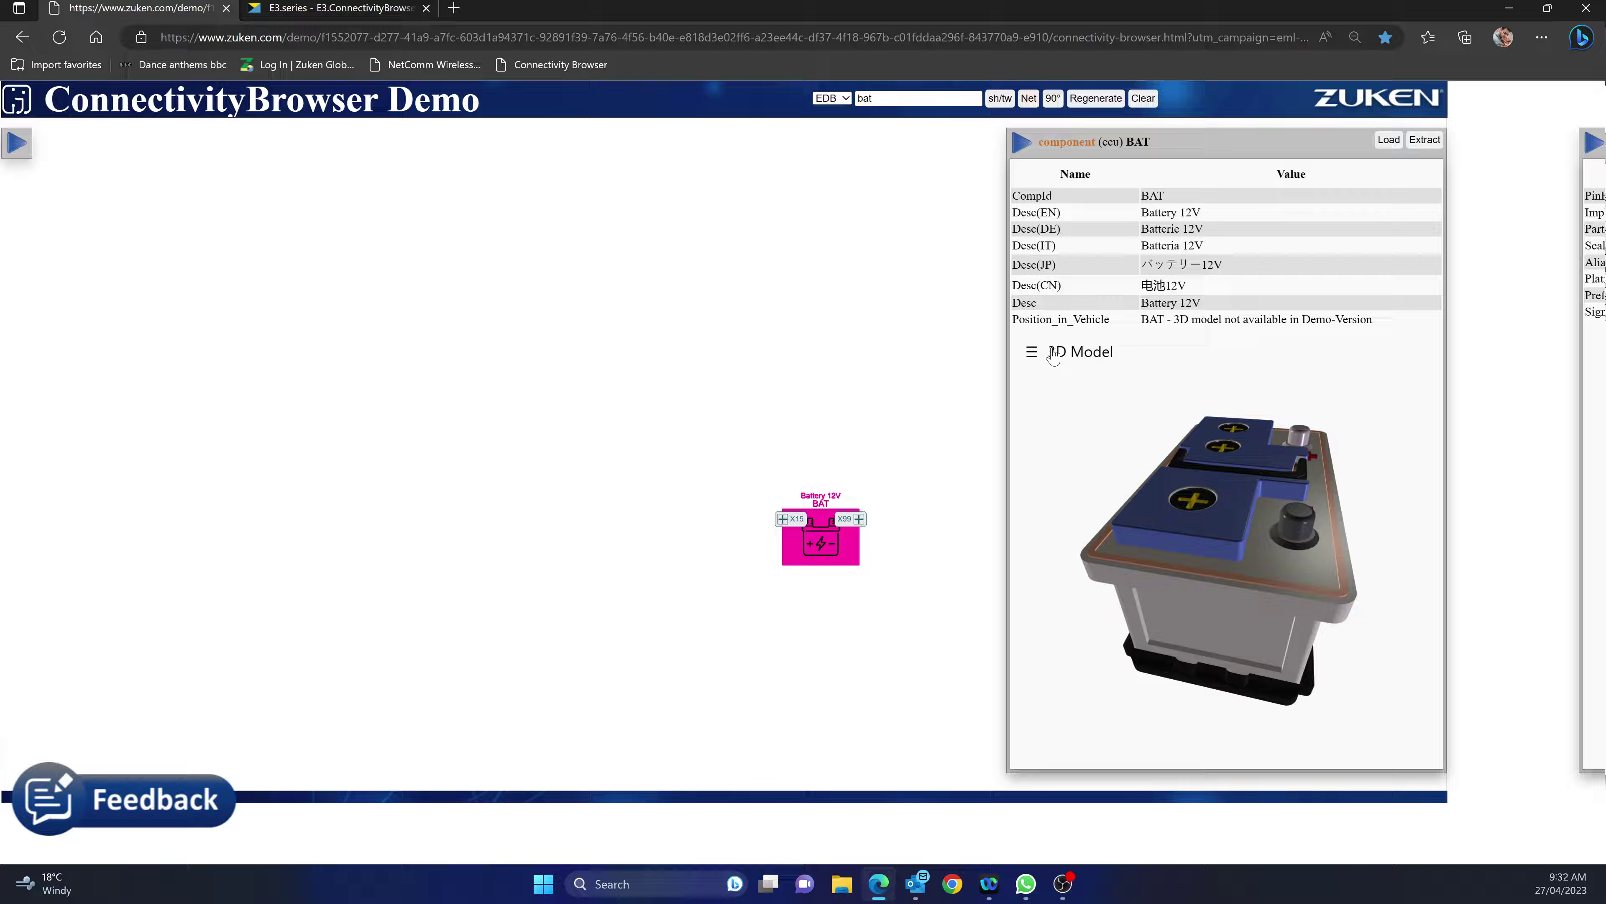
left_click_drag(1278, 531, 1442, 450)
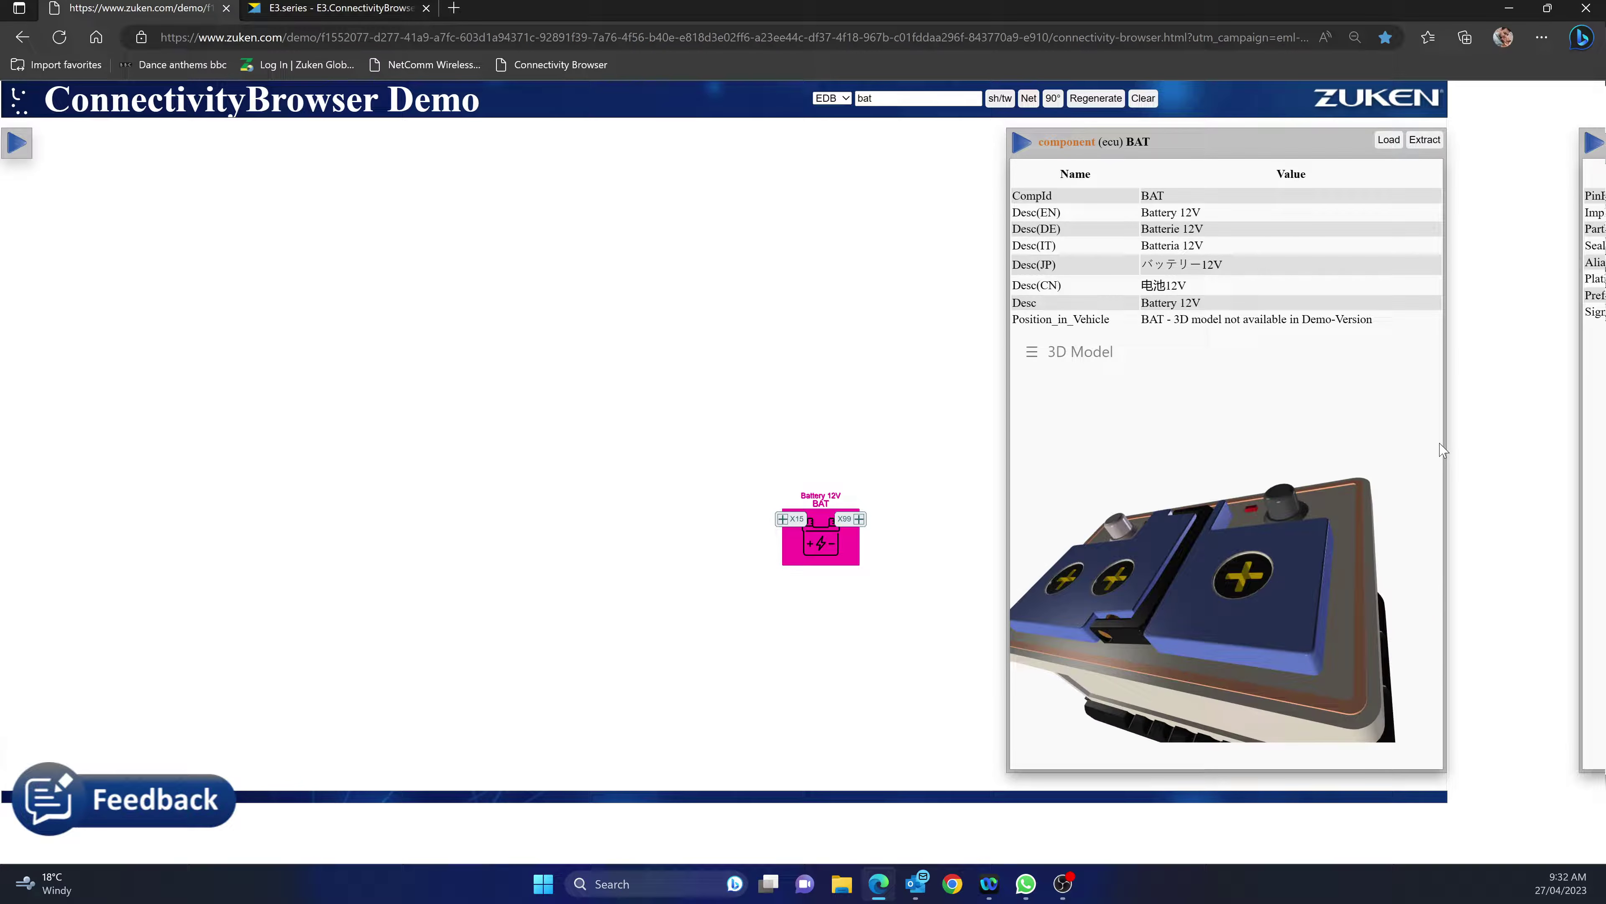
left_click_drag(1177, 507, 1033, 341)
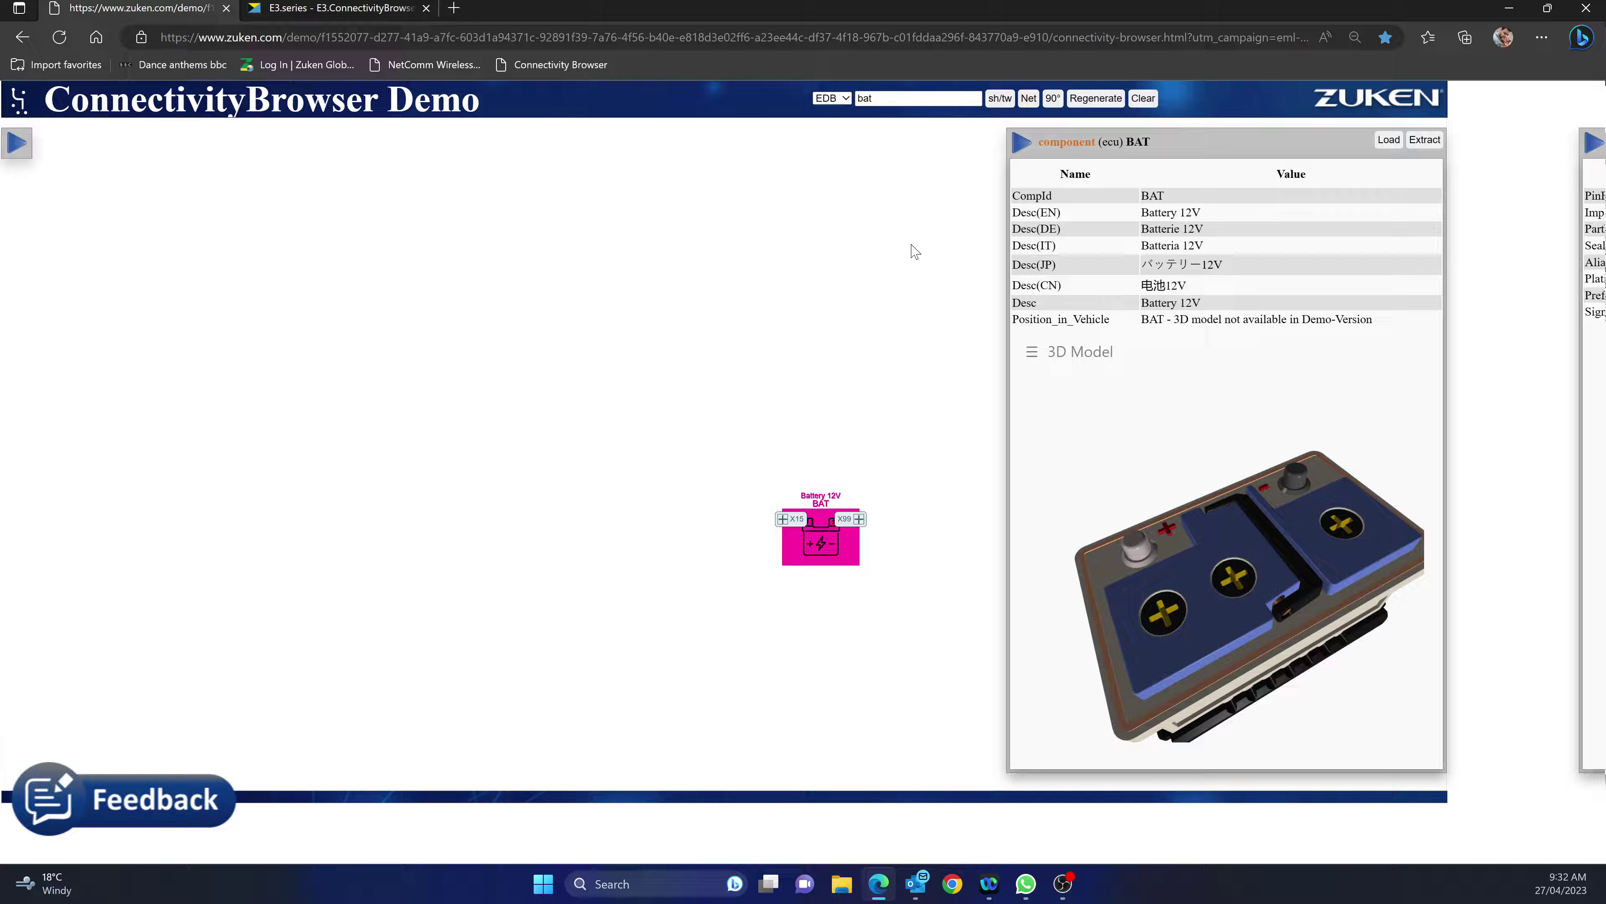
scroll(621, 363, "down", 1)
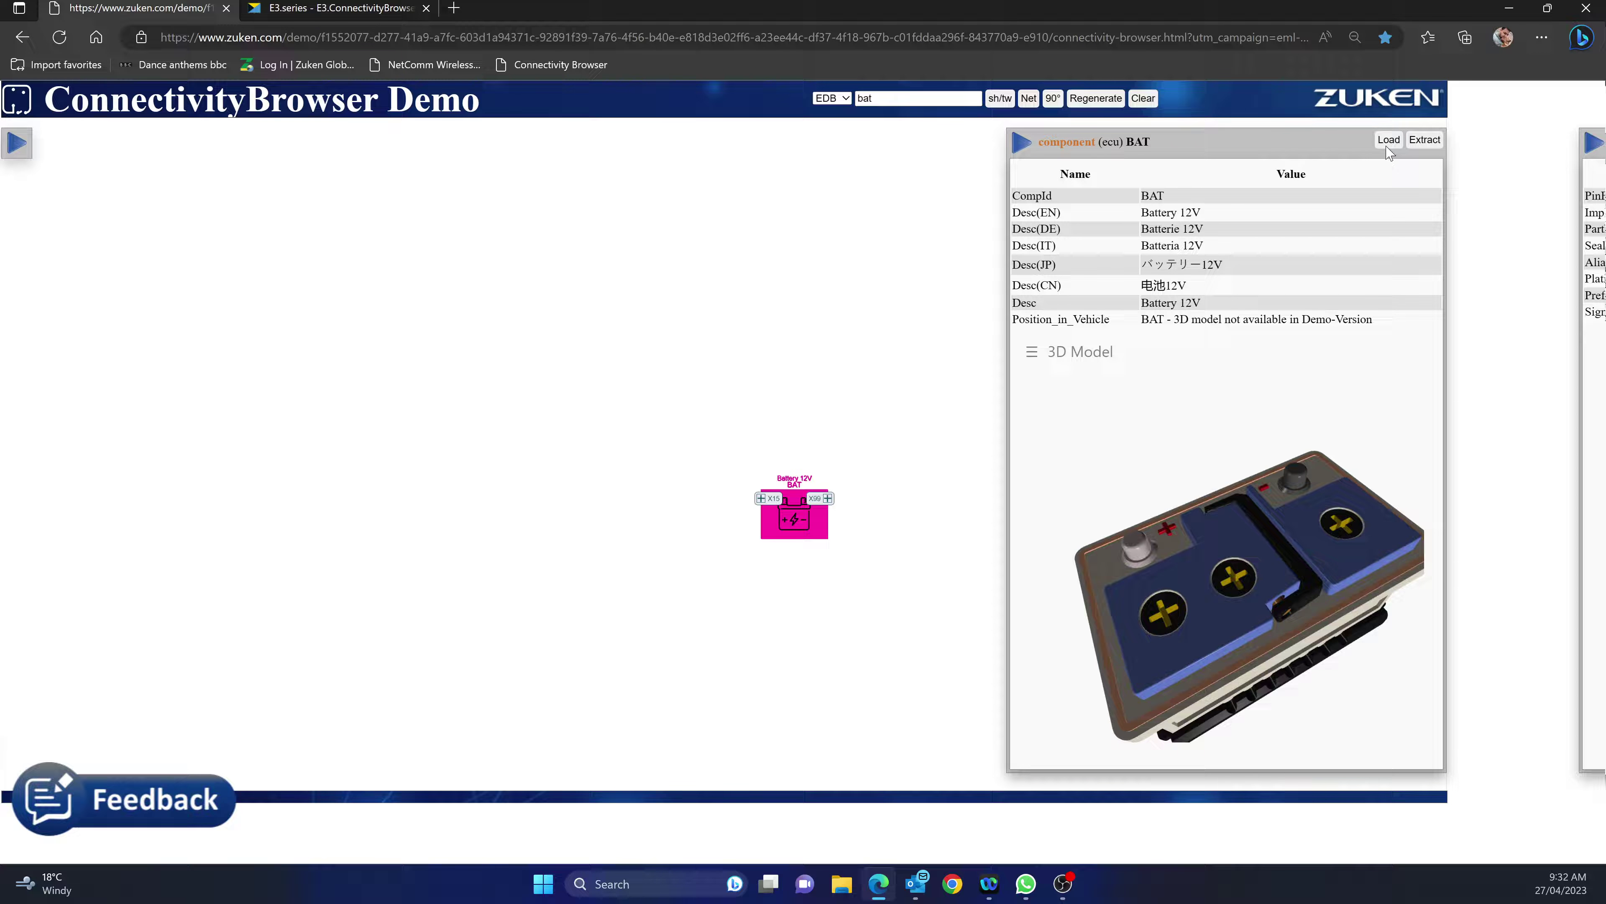
Extract the battery's connected wiring into the schematic.
left_click(1423, 141)
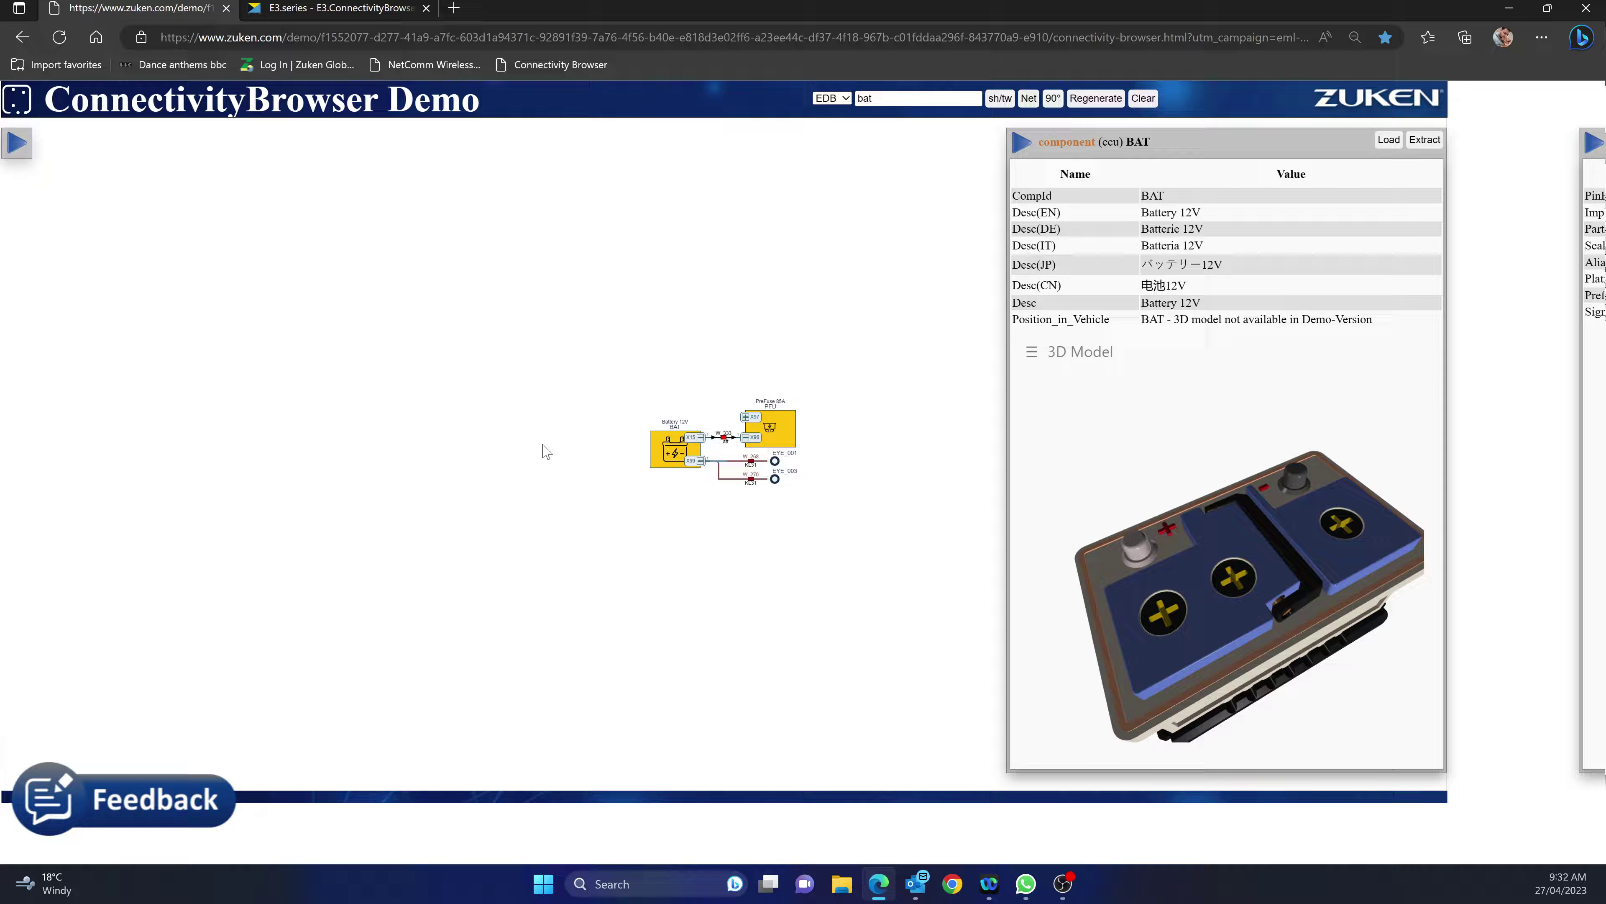
left_click_drag(658, 425, 465, 390)
scroll(515, 437, "up", 2)
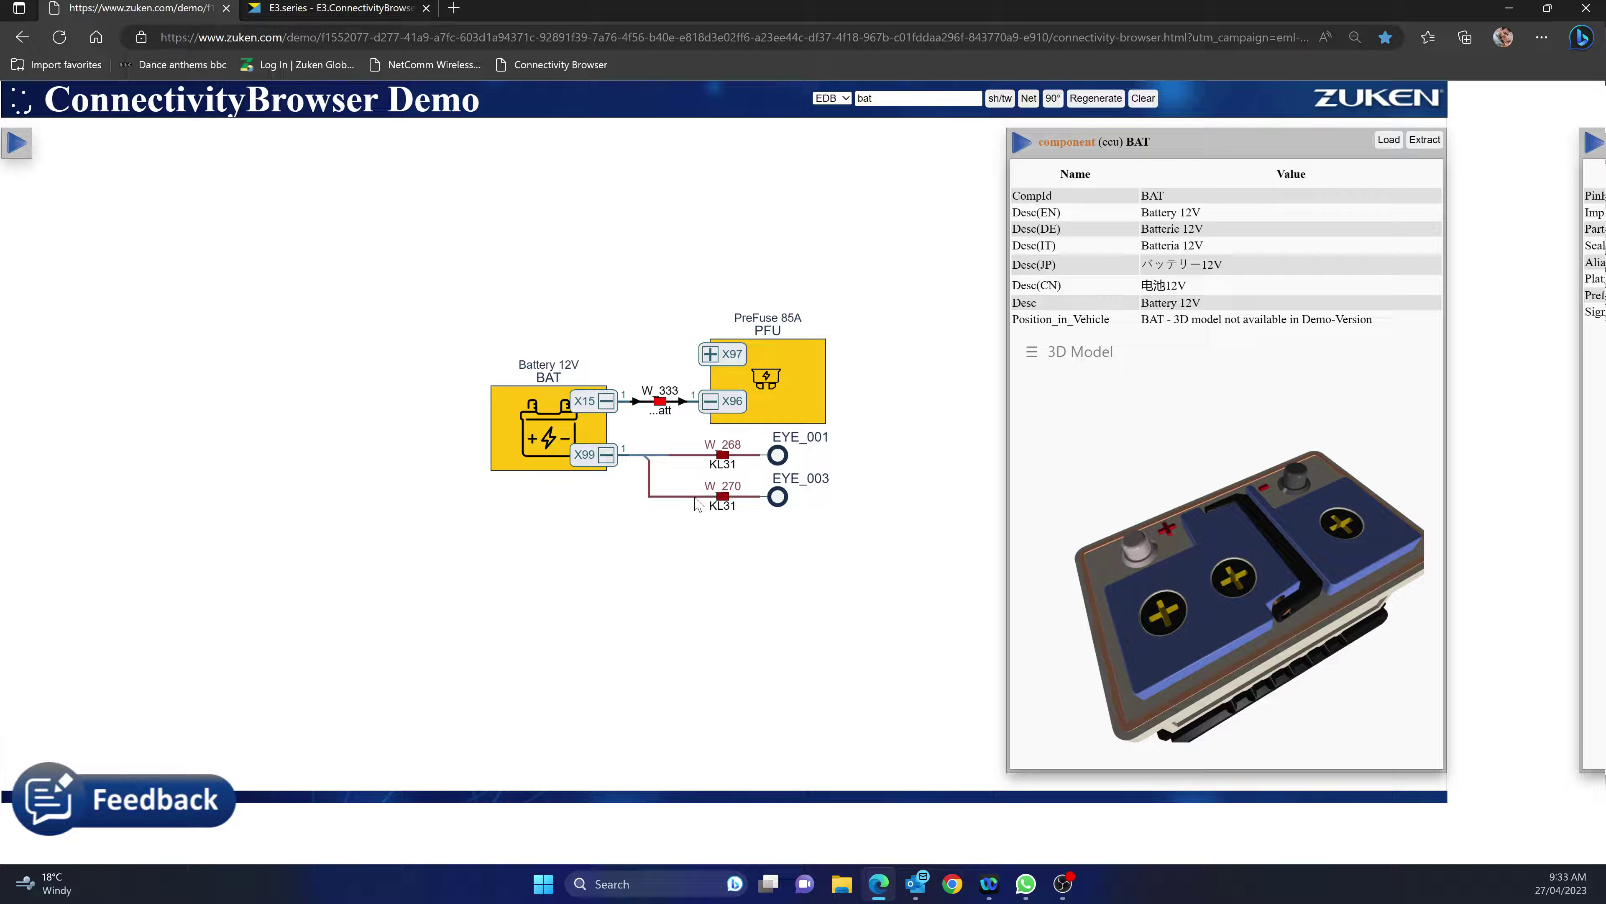
Expand connector X97 and show its details with the connected Rear Zone Module ECU.
left_click(721, 352)
left_click(710, 354)
left_click(728, 358)
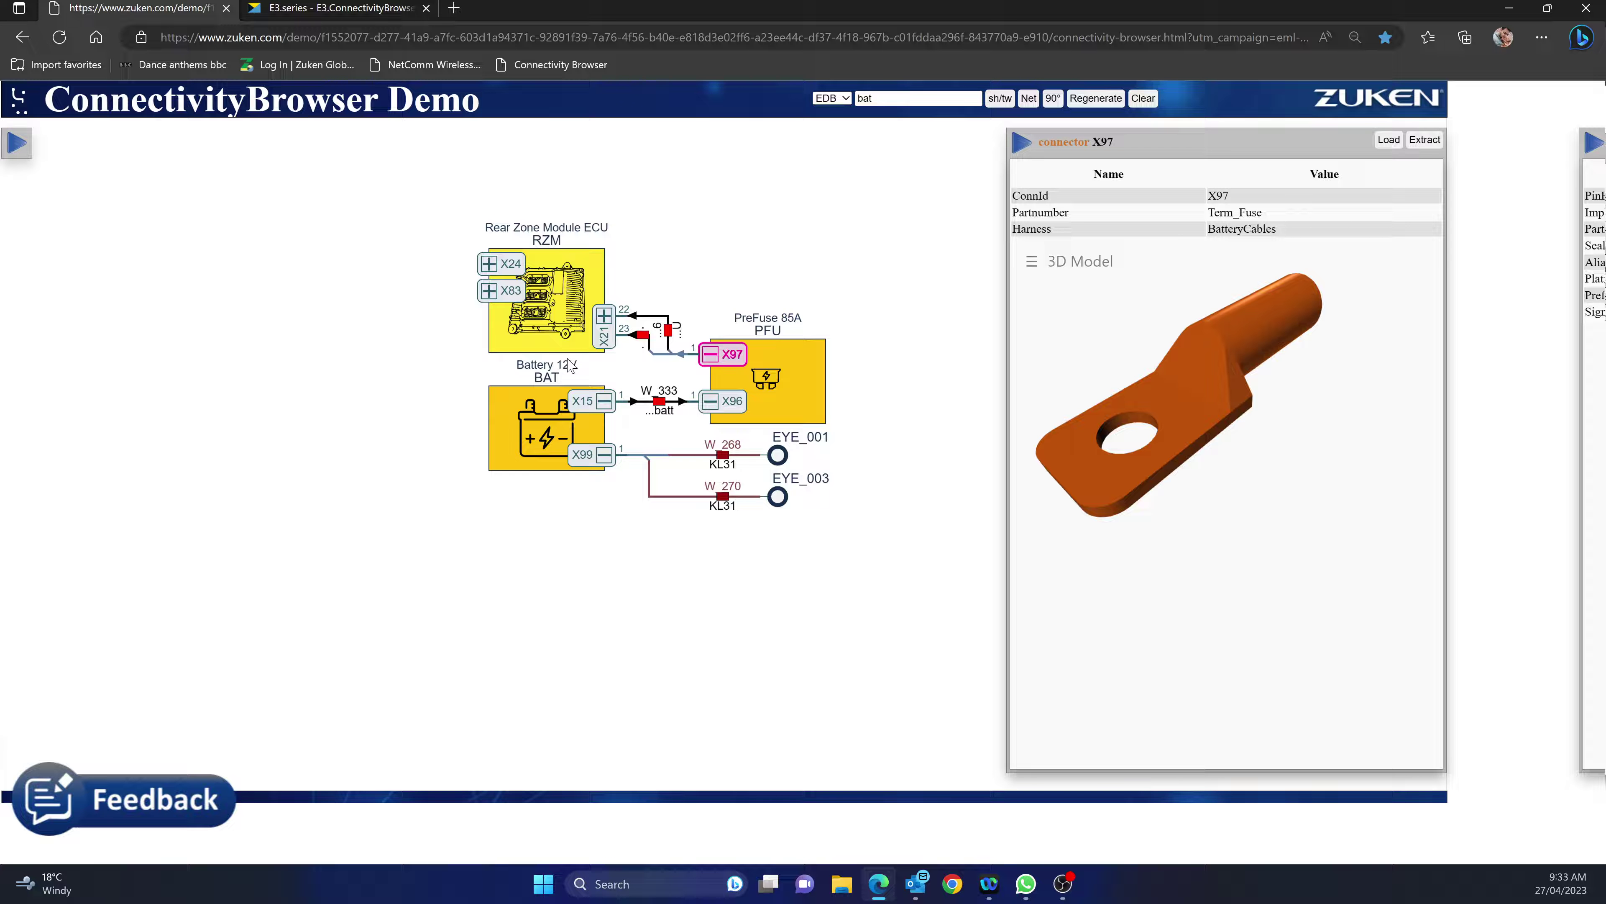
Inspect the Rear Zone Module ECU, connector X83 and cavity 19, then load only the ECU.
left_click(555, 309)
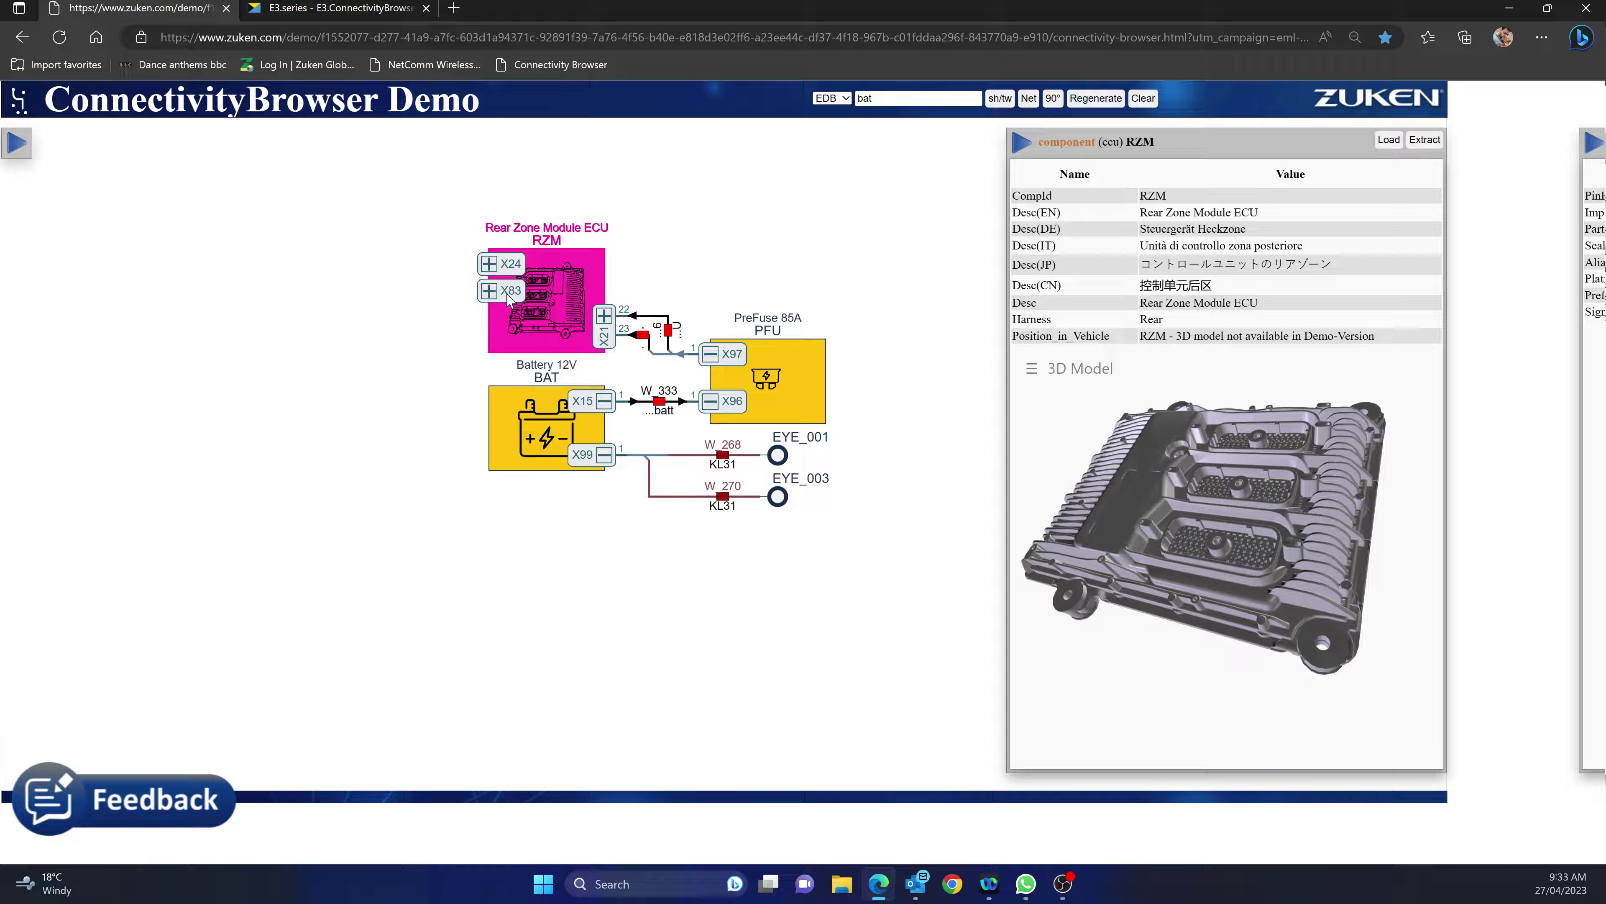
left_click(491, 291)
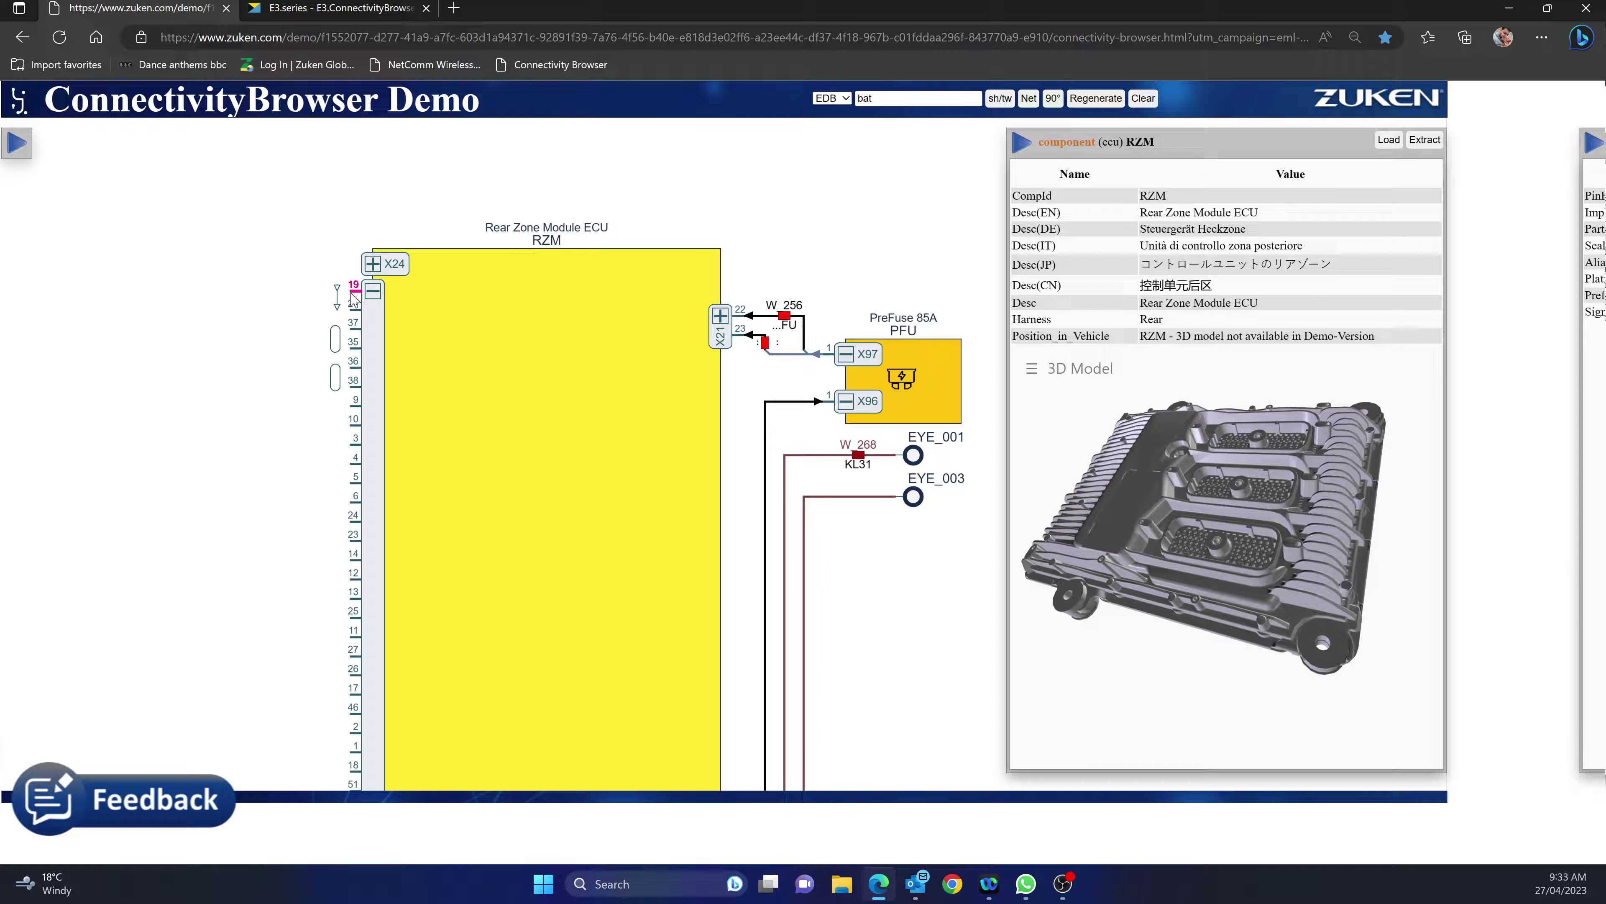
left_click(356, 295)
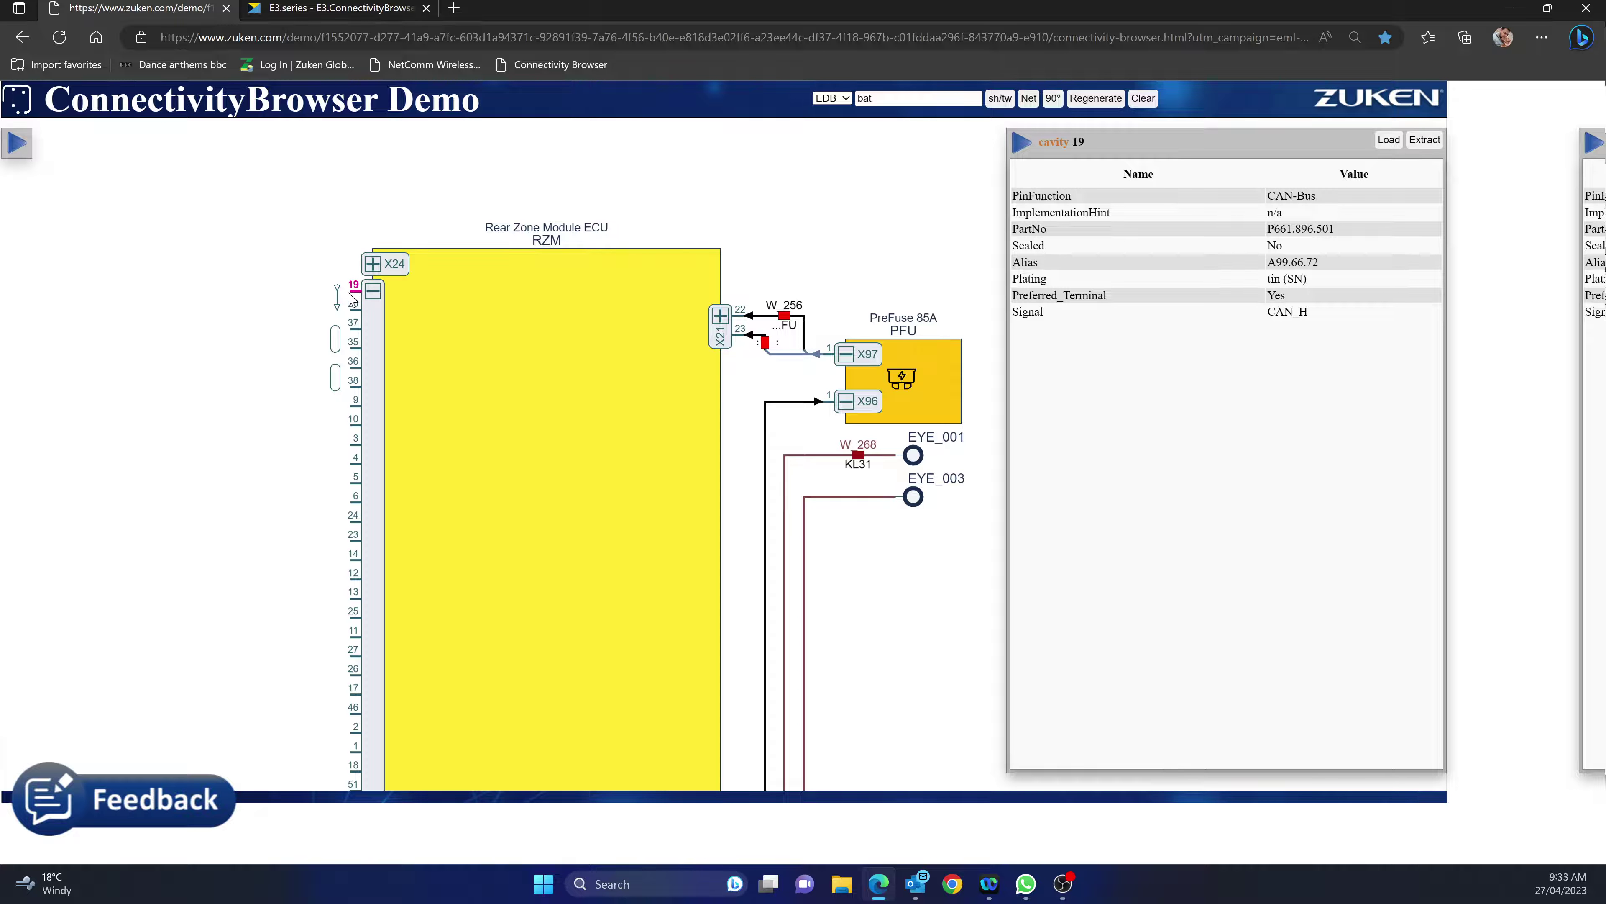
double_click(353, 292)
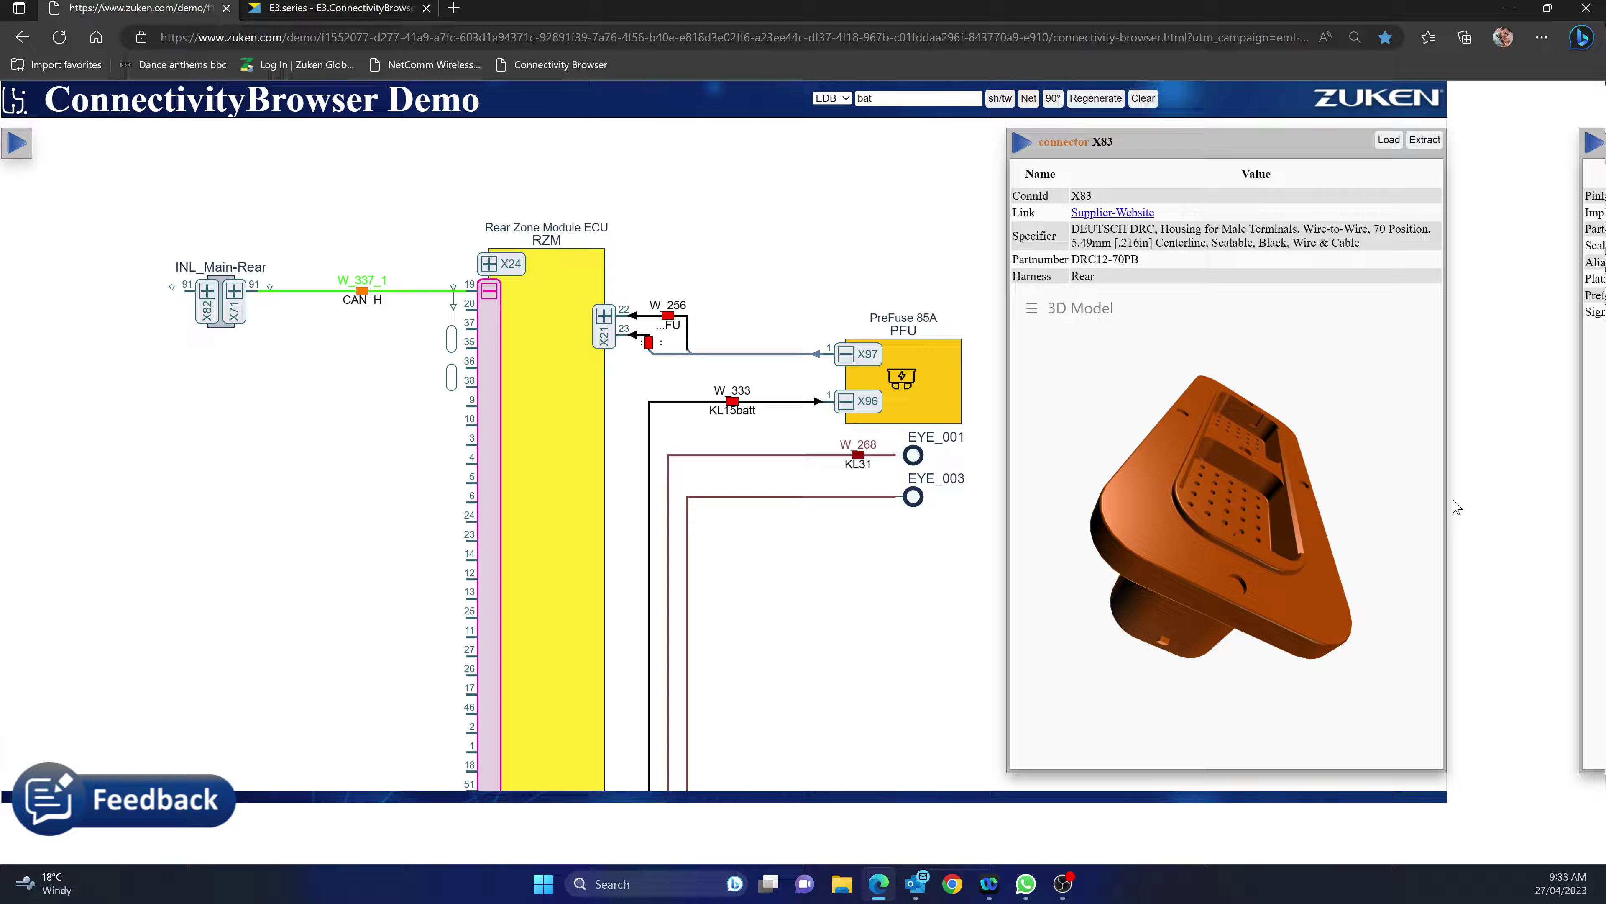
left_click(1389, 141)
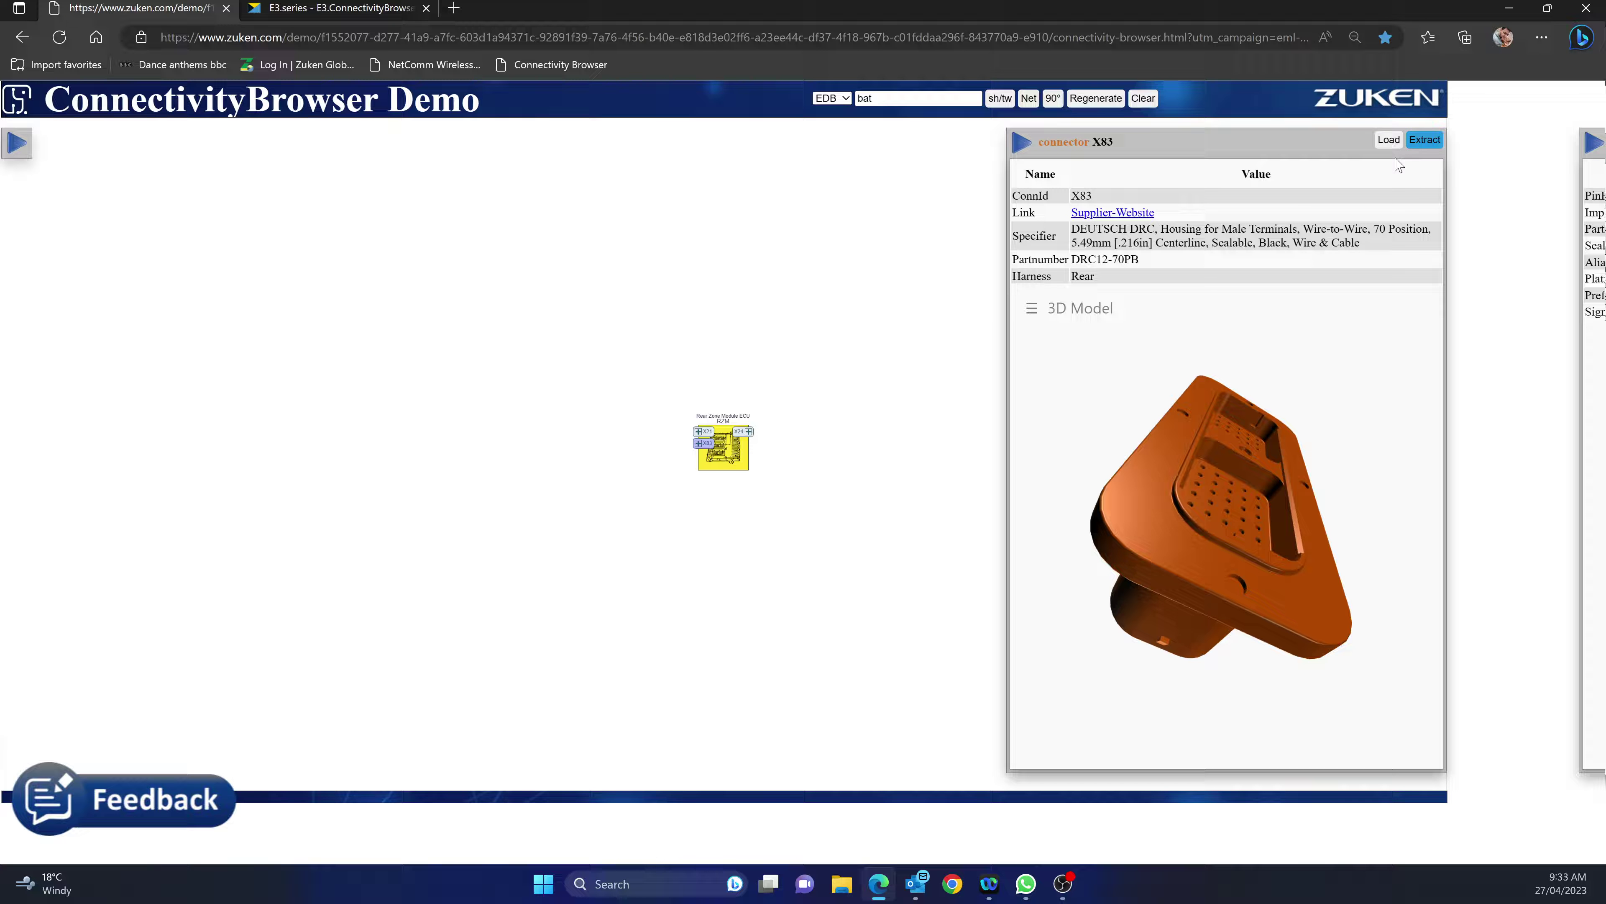
Extract the Rear Zone Module ECU's full schematic, select it to show its properties, and pan around.
left_click(736, 452)
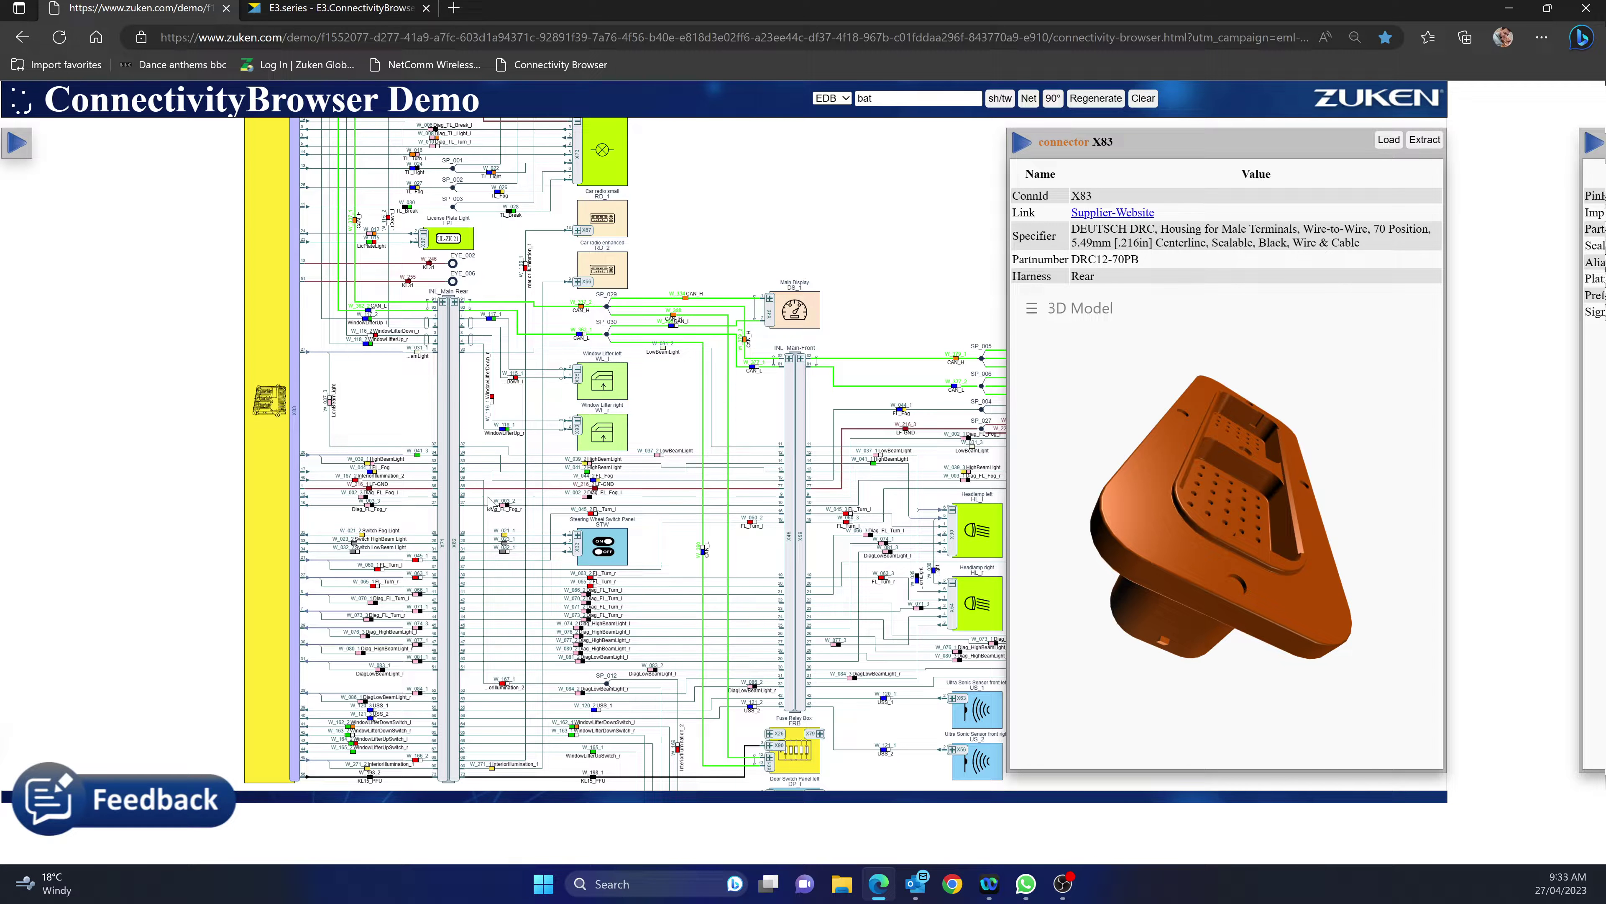
scroll(456, 508, "down", 2)
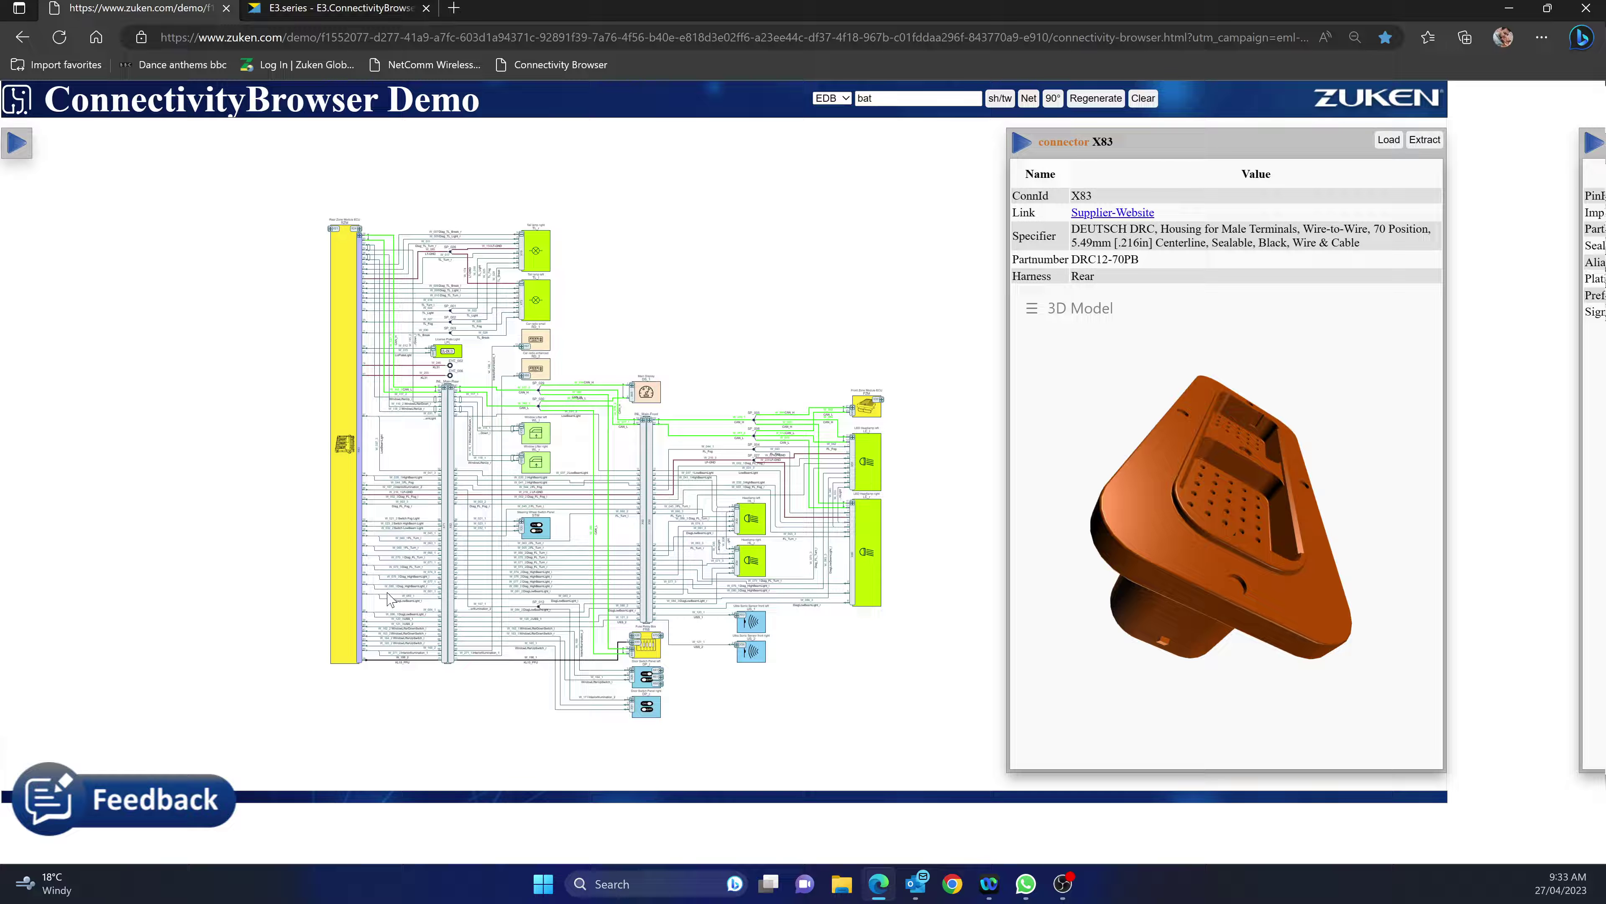
left_click(342, 344)
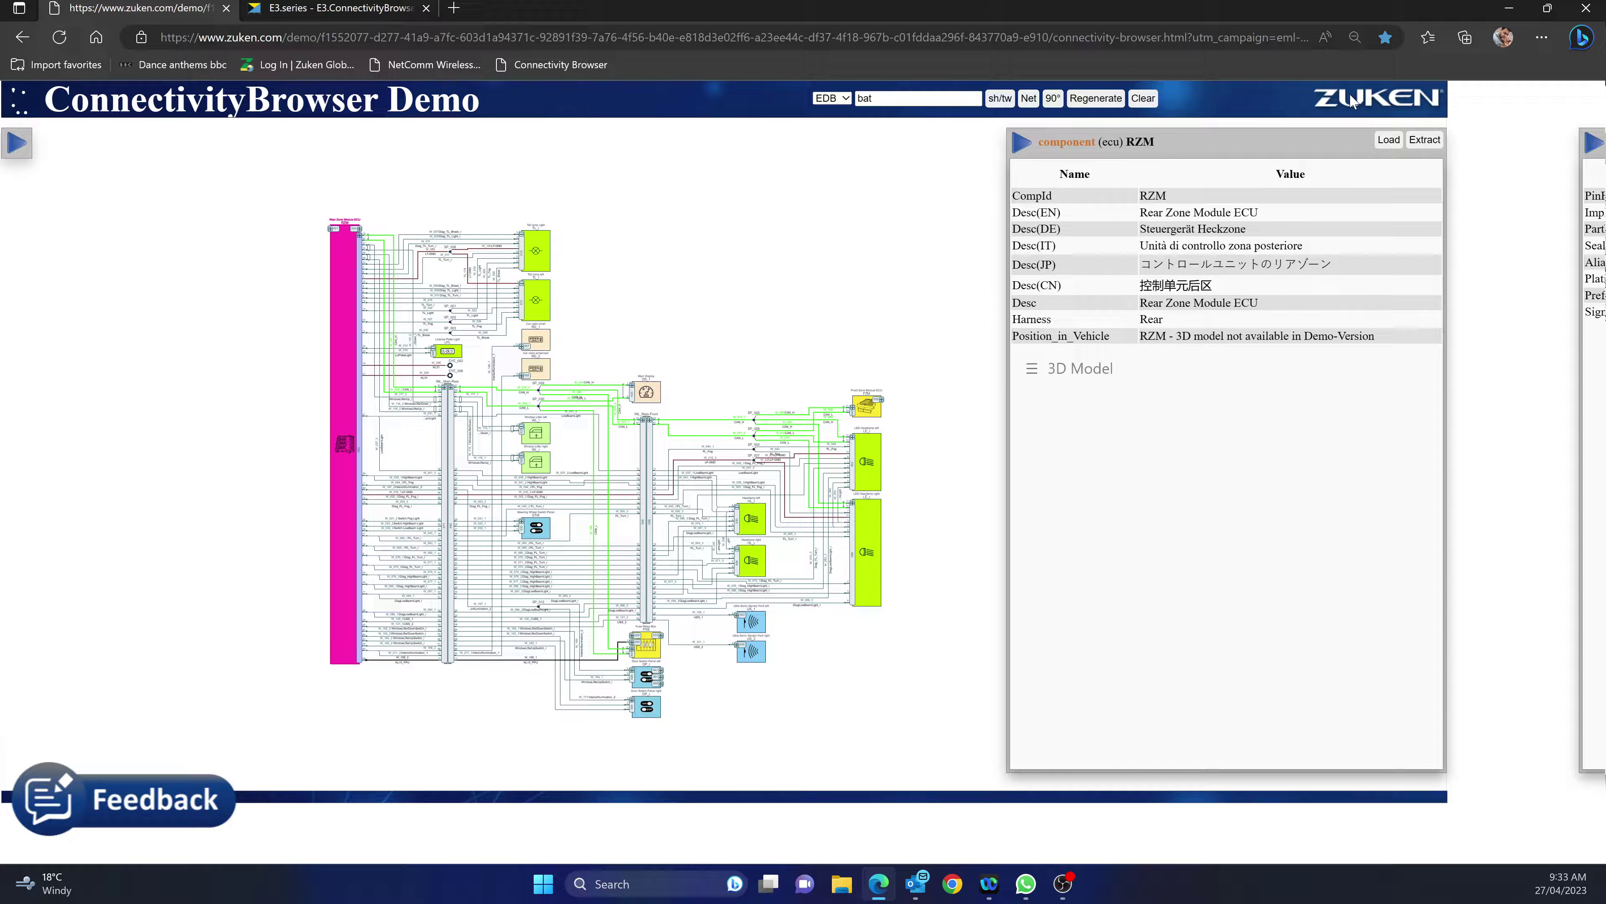
scroll(692, 563, "up", 2)
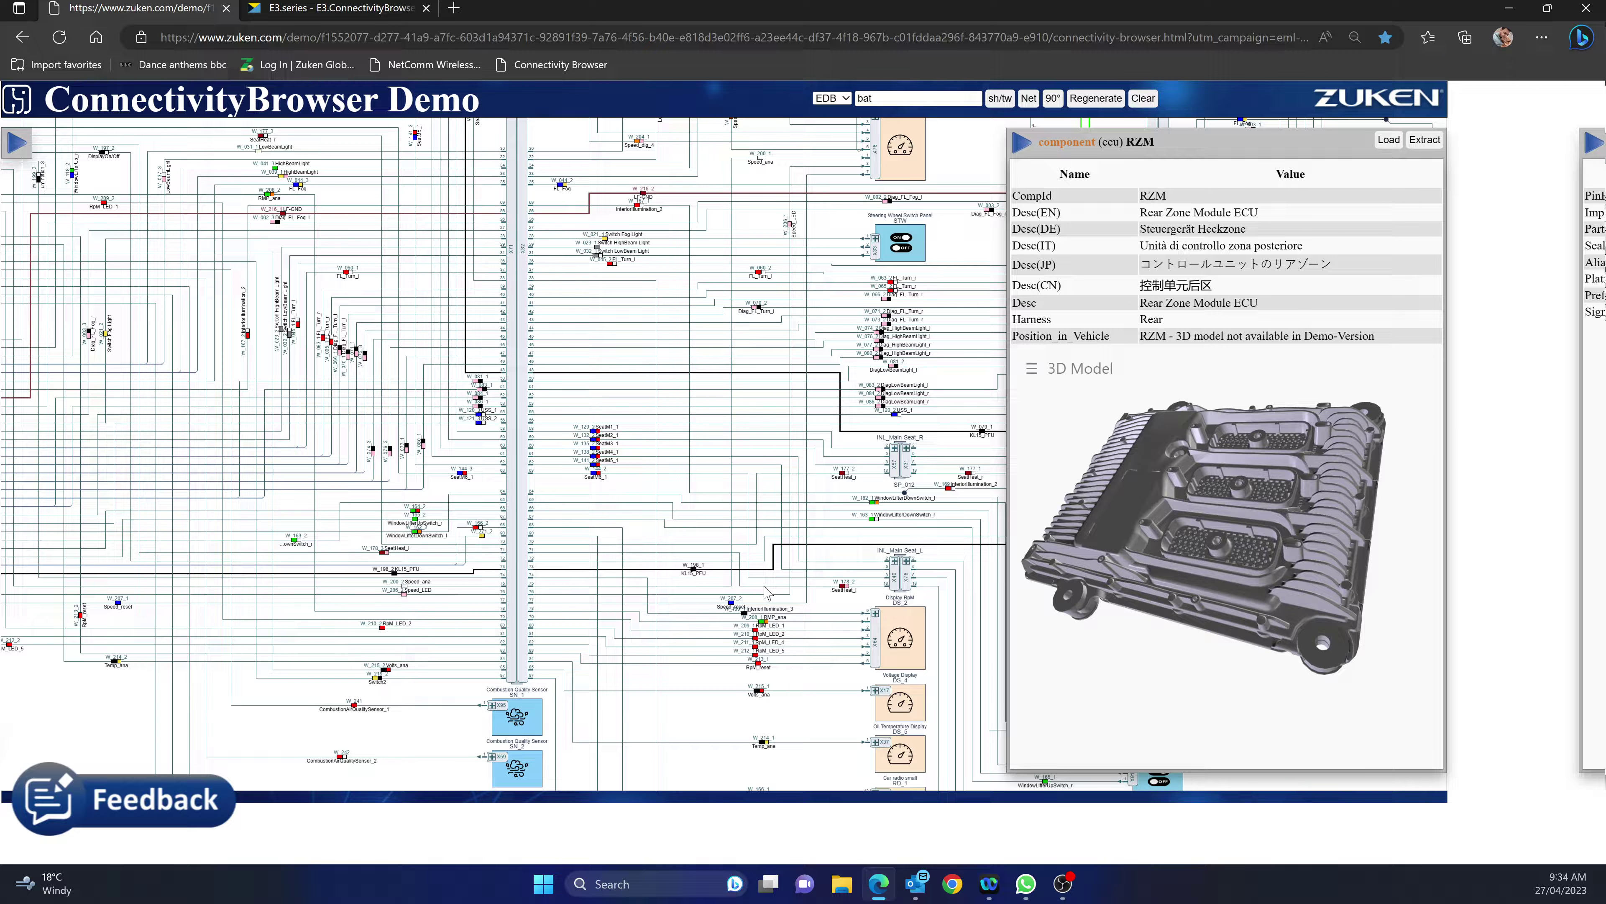
scroll(358, 376, "up", 1)
scroll(361, 370, "down", 2)
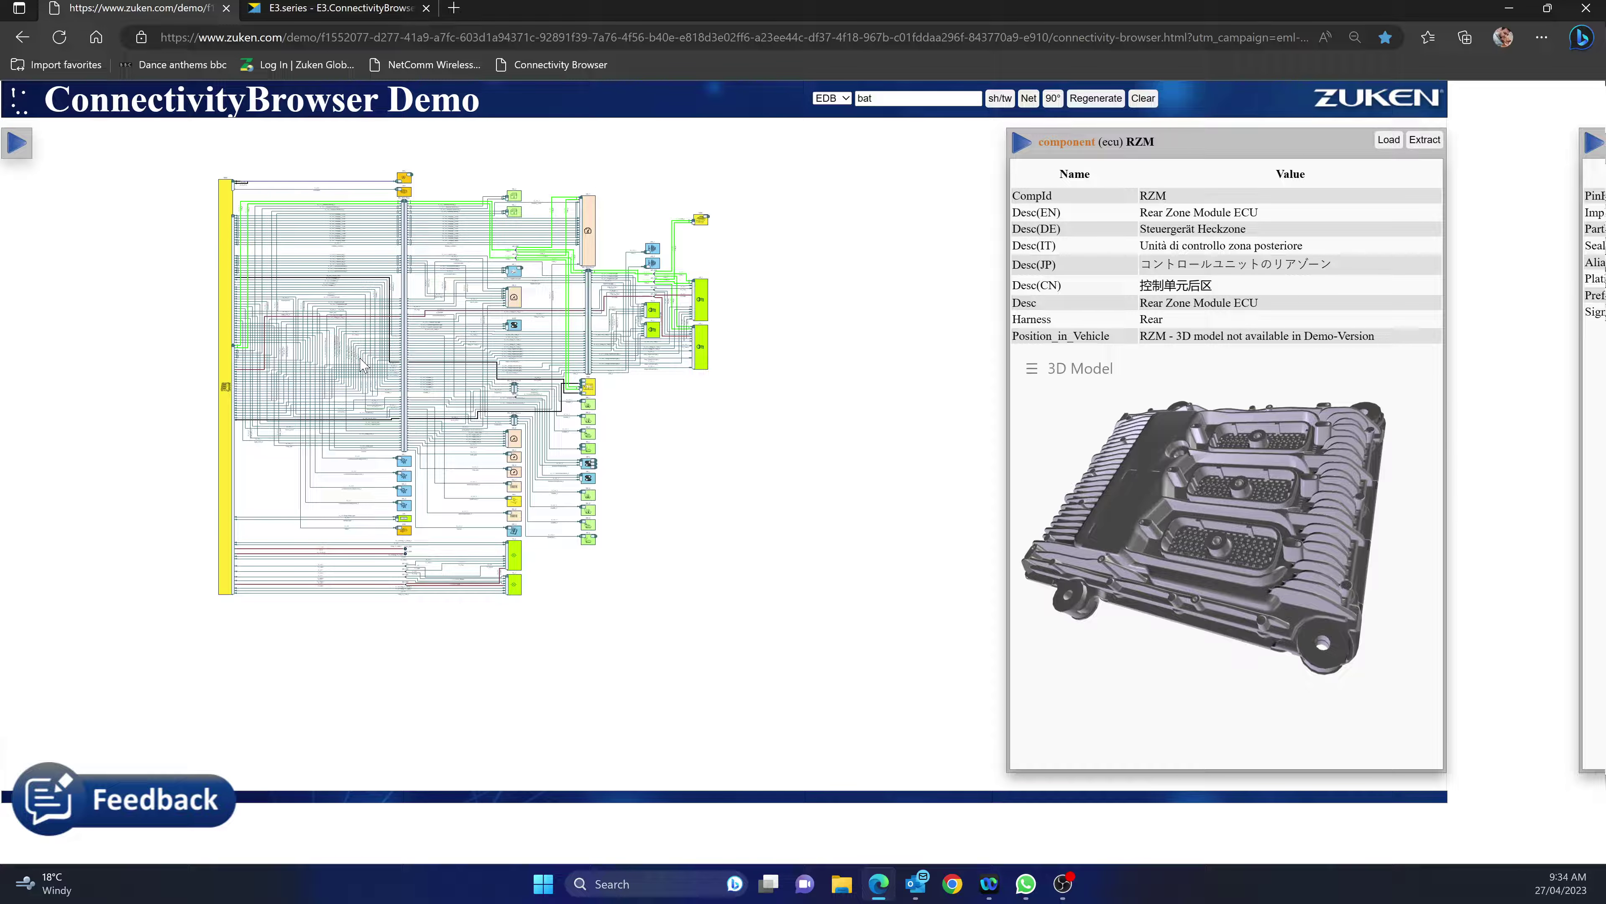
scroll(337, 386, "up", 2)
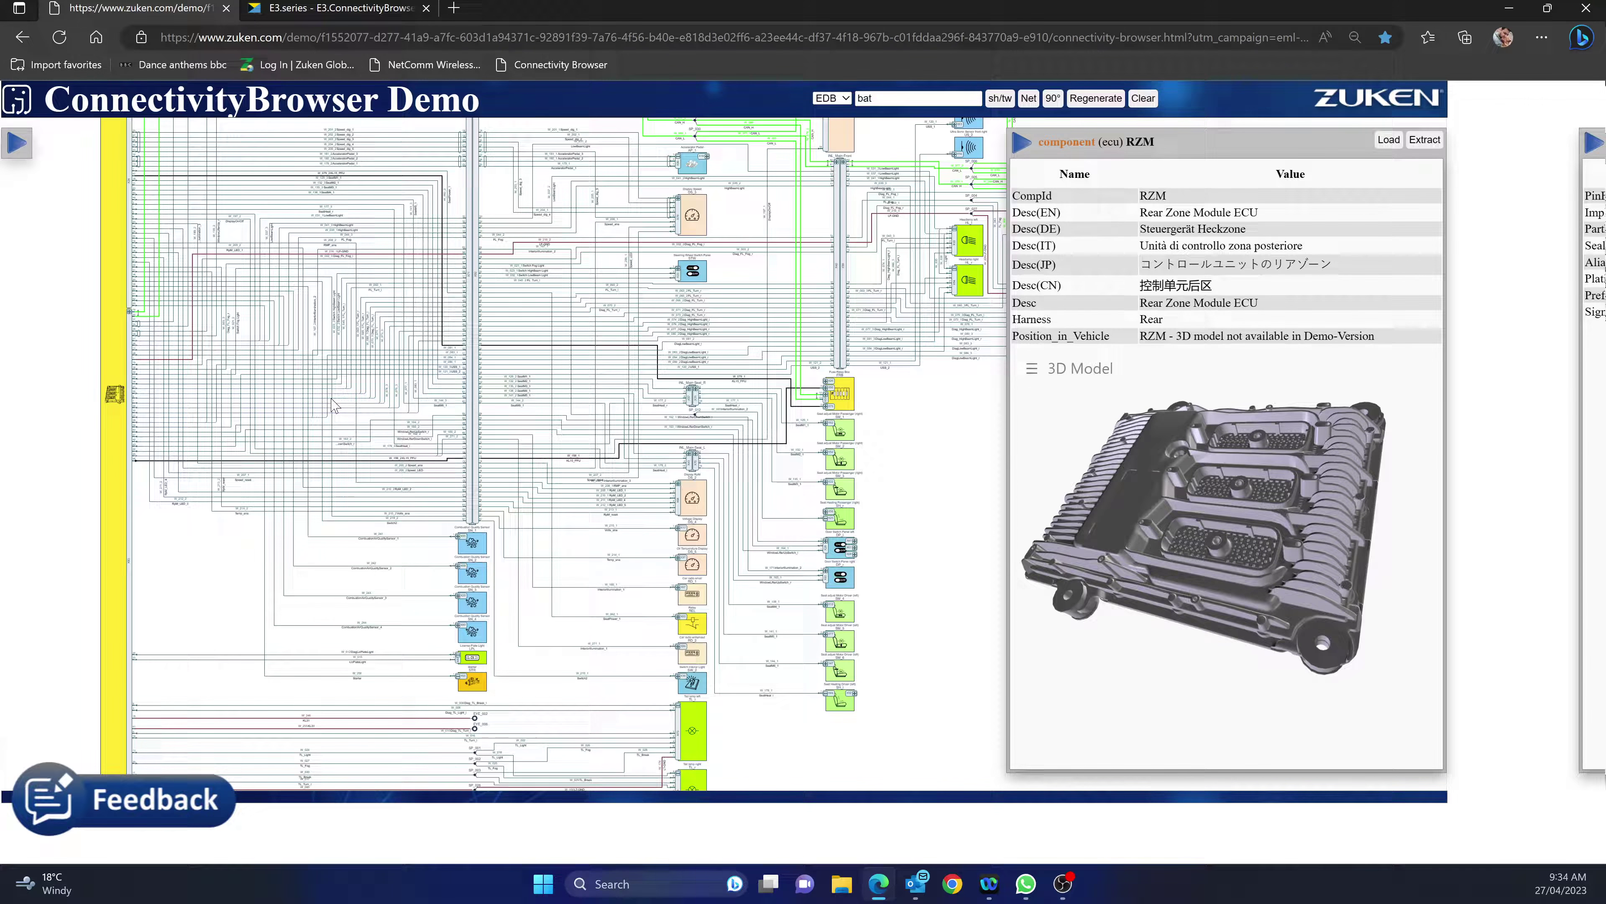
left_click_drag(334, 402, 609, 672)
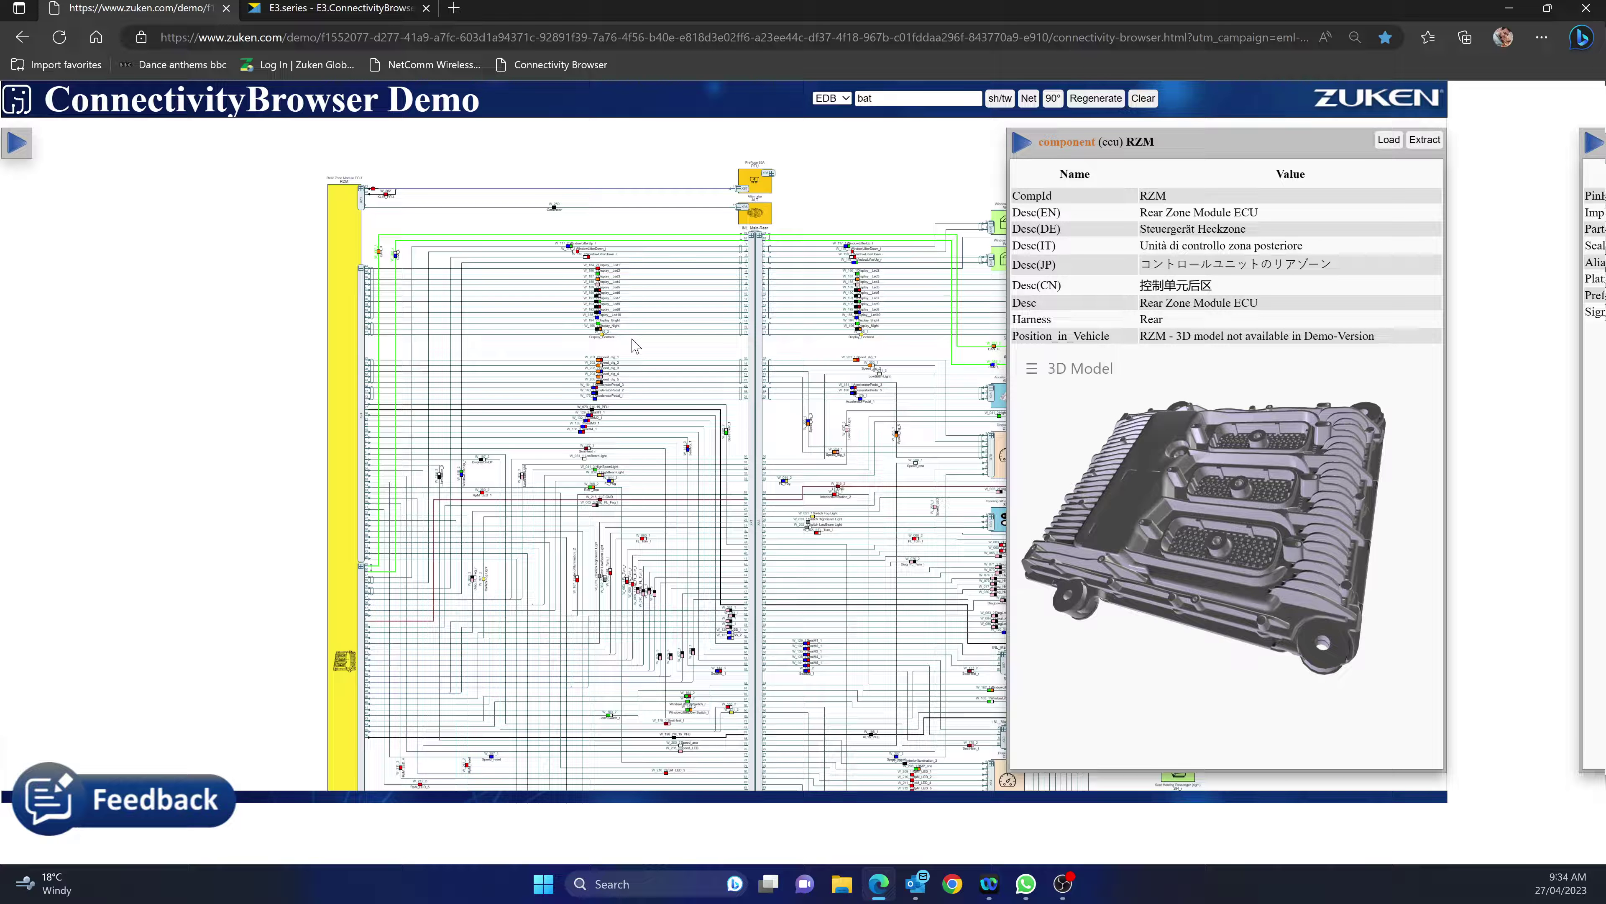
scroll(549, 178, "up", 1)
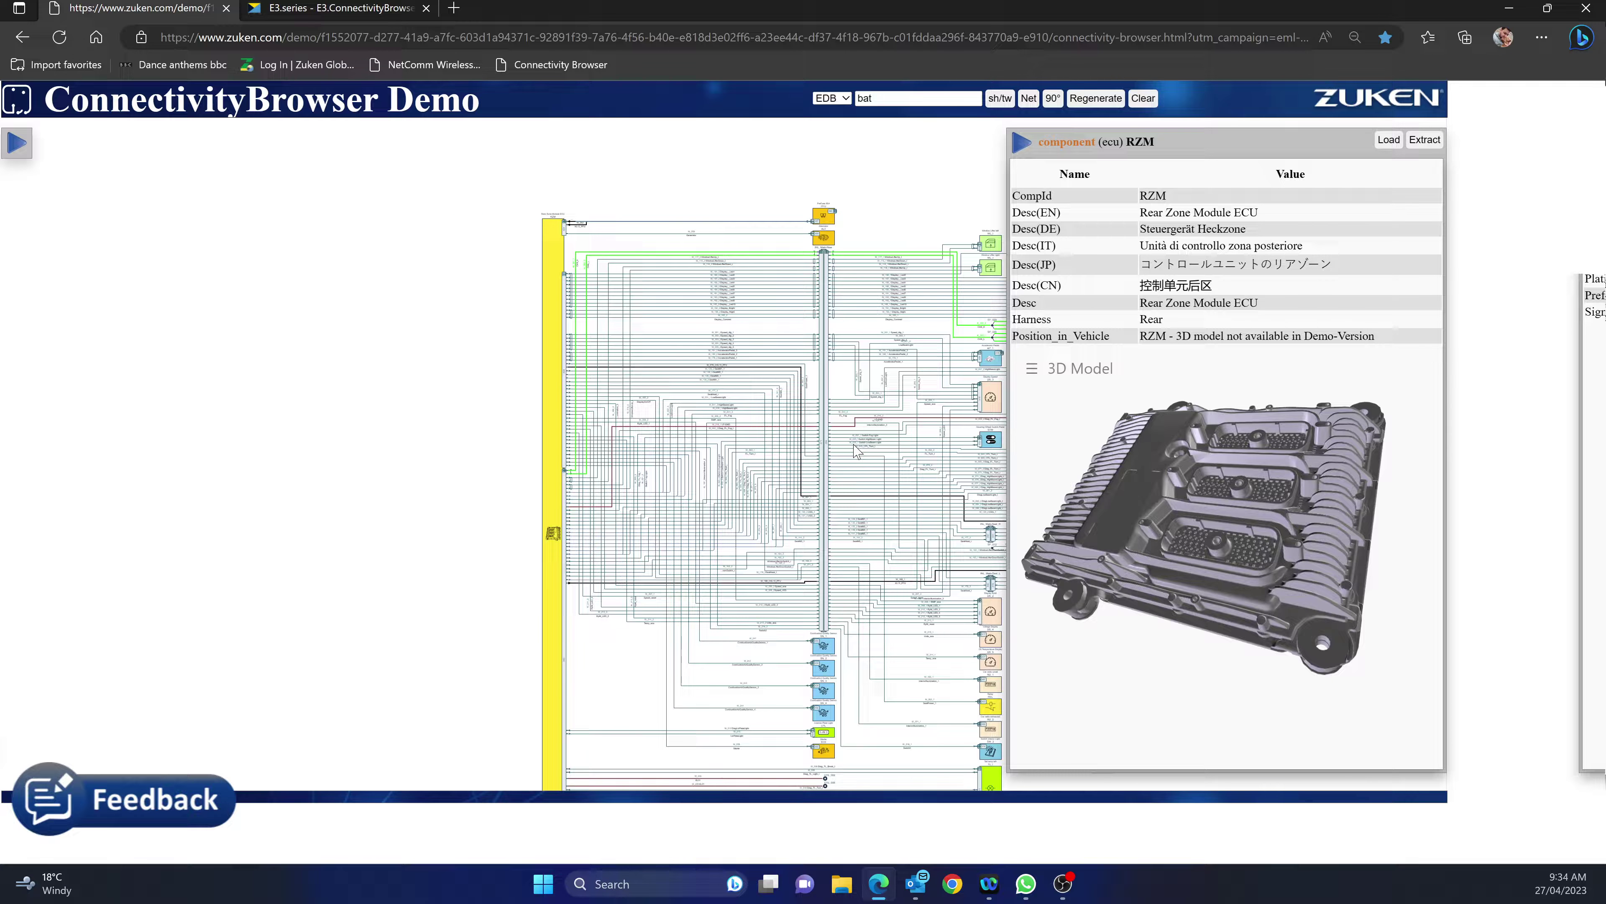
scroll(436, 314, "up", 5)
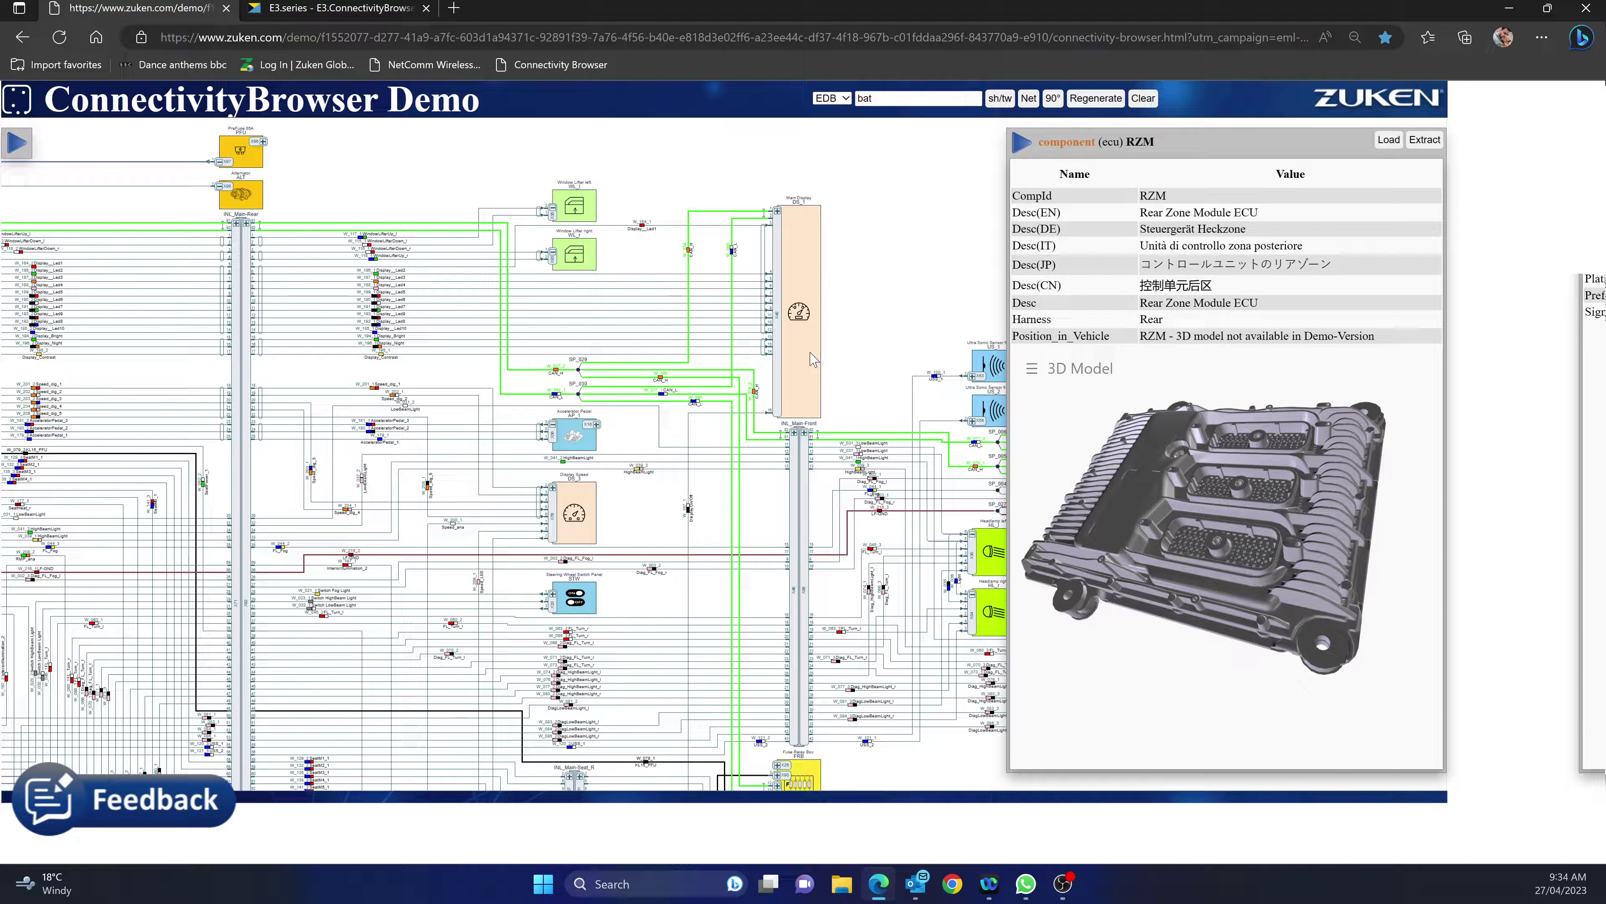
View Main Display DS_1's details and regenerate the schematic around DS_1 by double-clicking it.
left_click(811, 359)
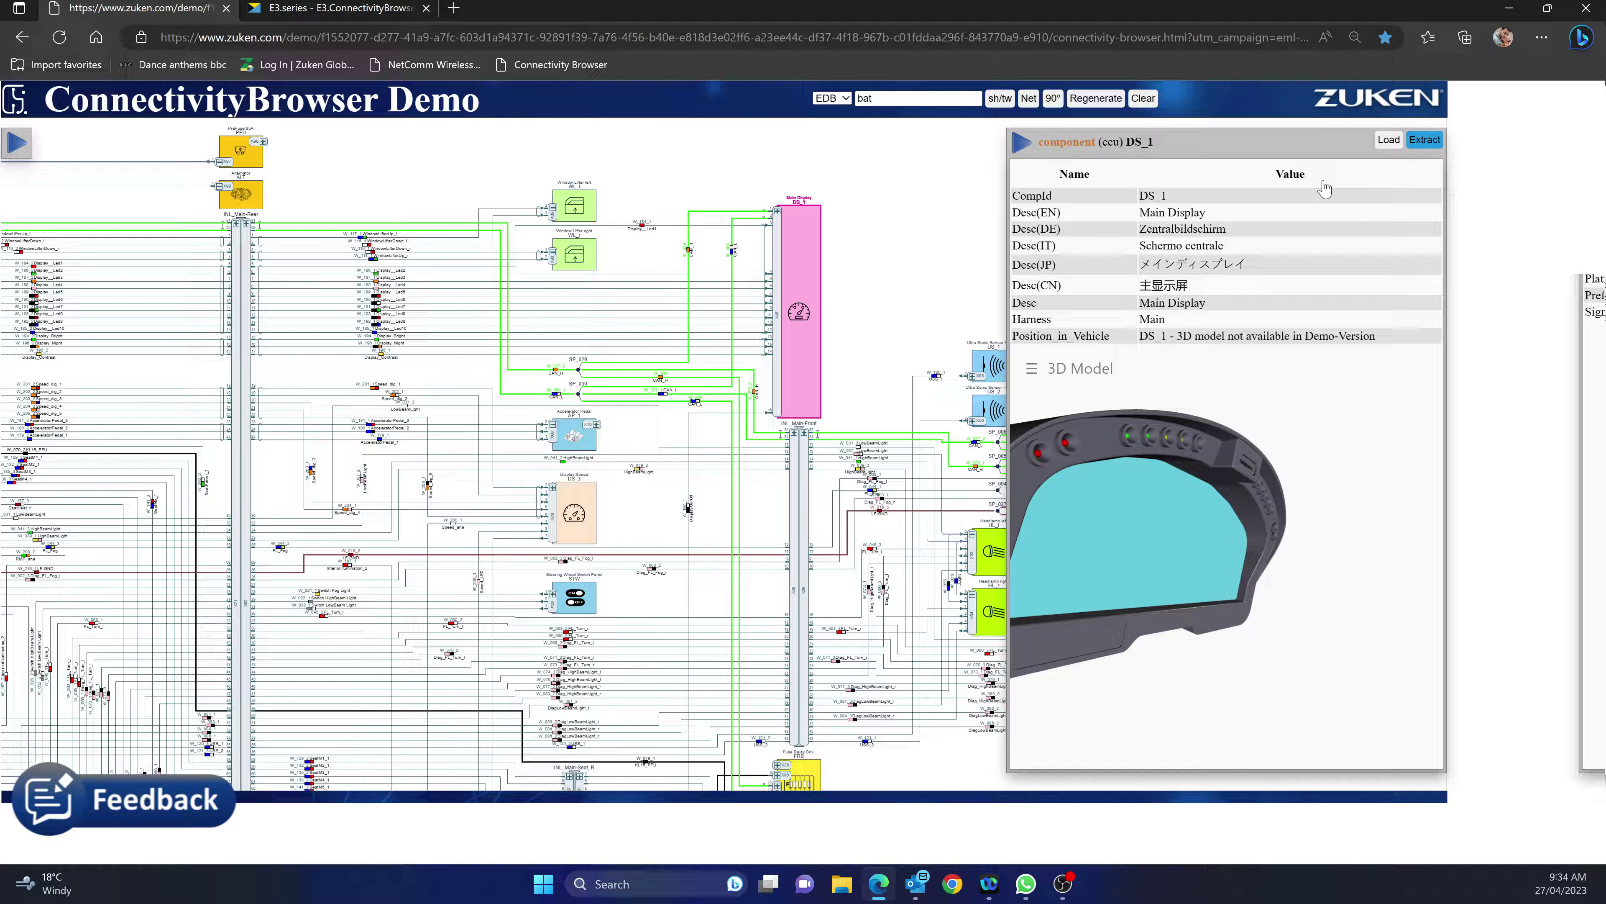
double_click(816, 334)
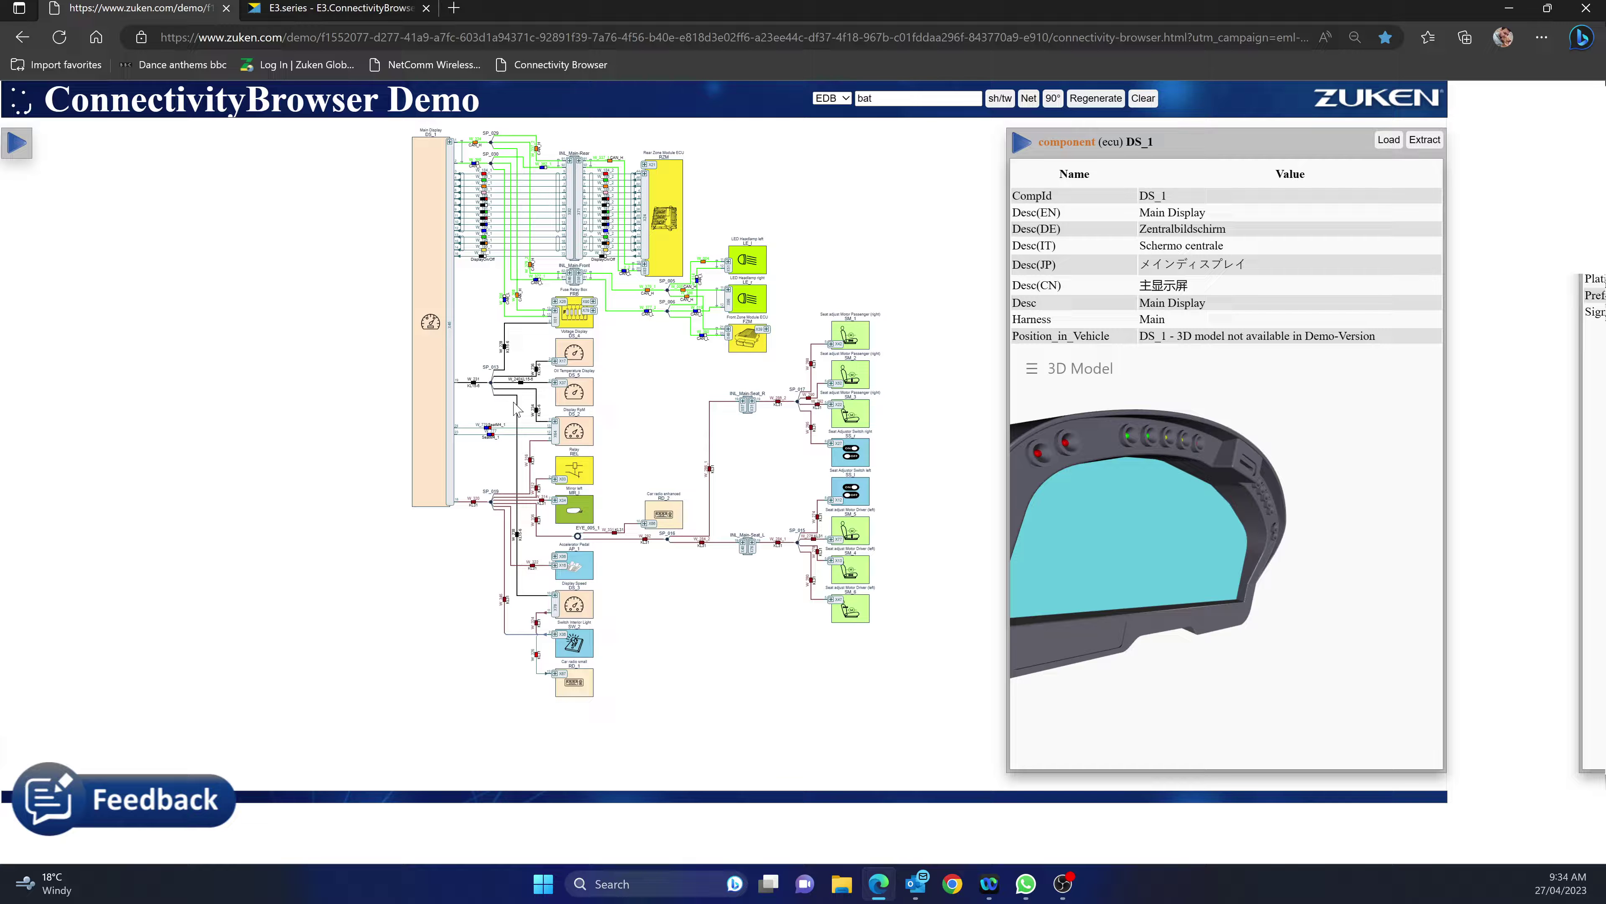
scroll(683, 313, "up", 1)
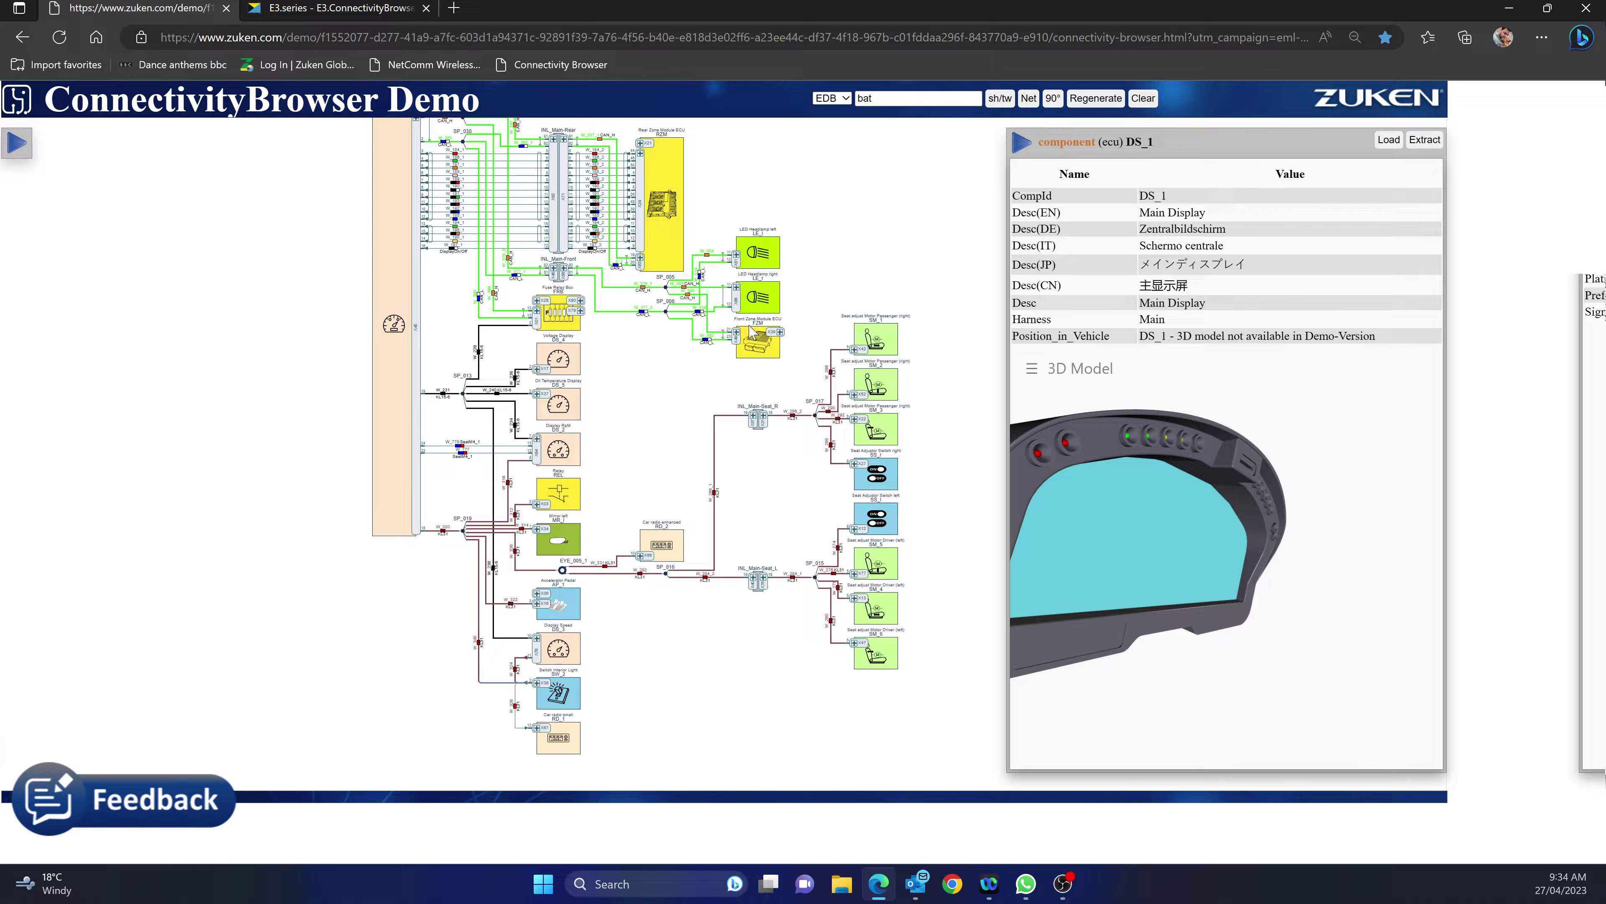
scroll(753, 336, "up", 5)
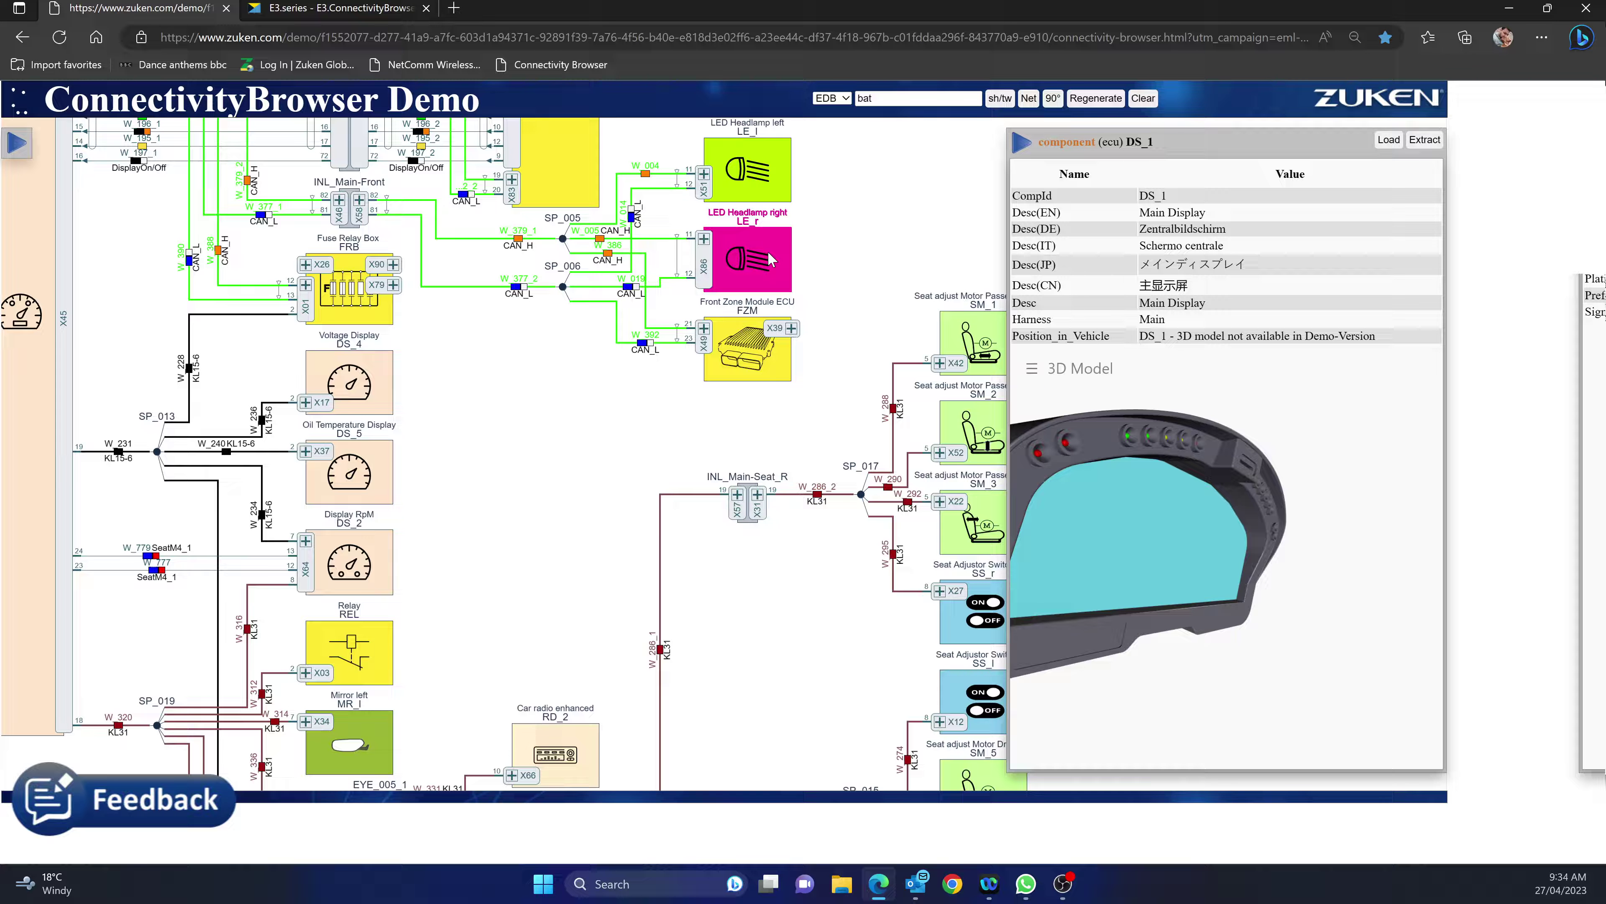
Load only headlamp LE_r, expand connector X86, and rotate its 3D model.
left_click(1389, 140)
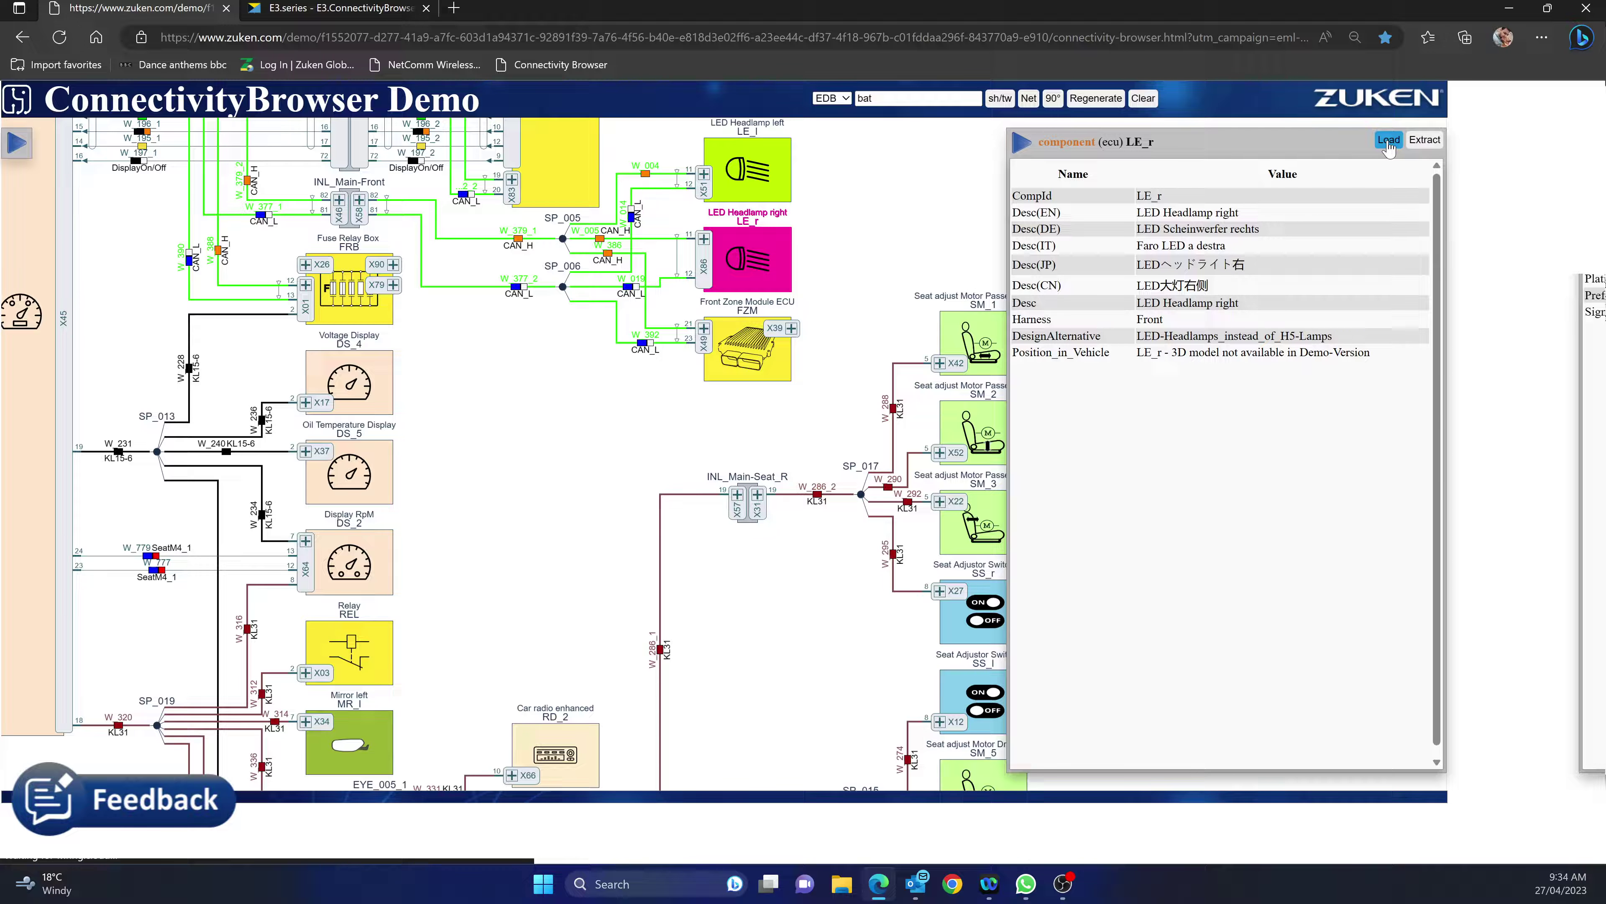
scroll(752, 443, "up", 3)
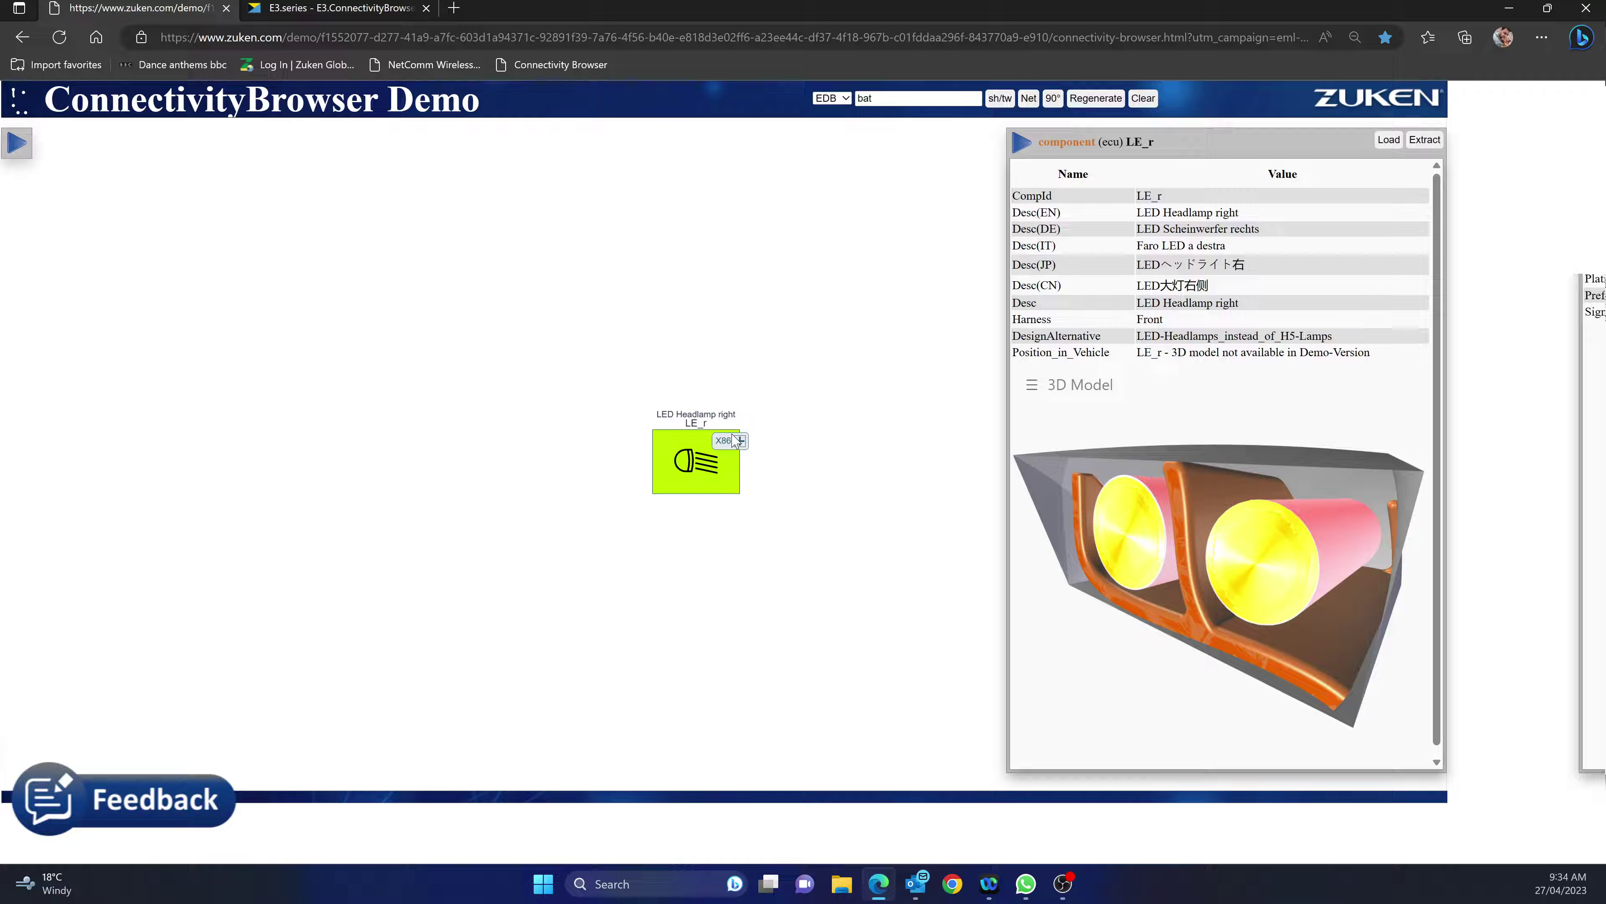
left_click(739, 441)
scroll(760, 514, "up", 2)
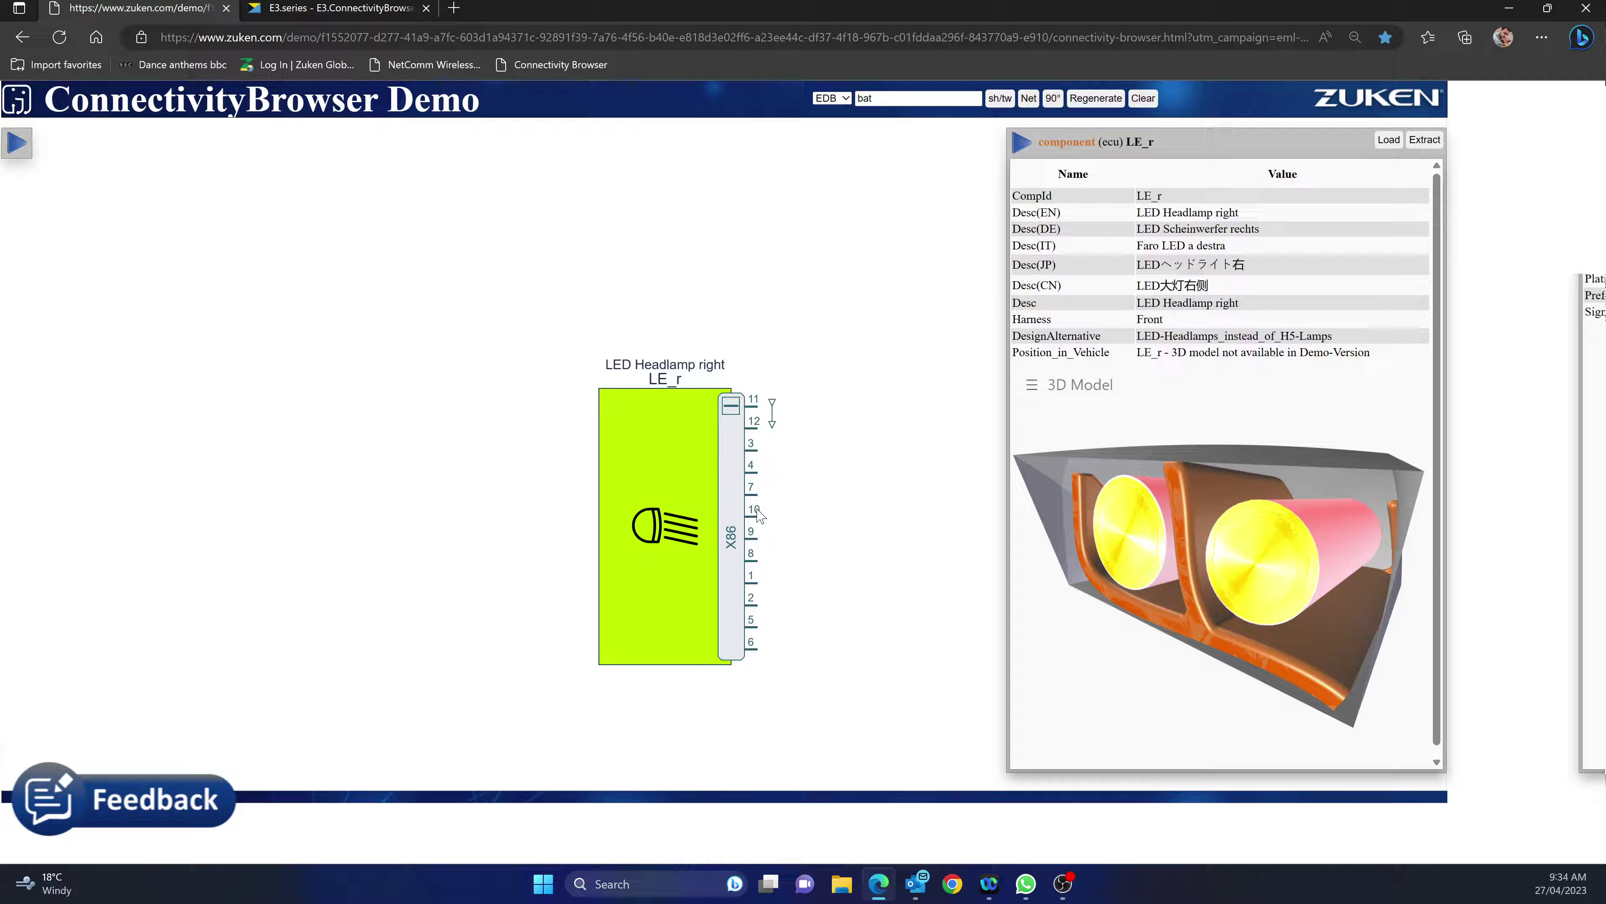
left_click_drag(1373, 497, 1267, 515)
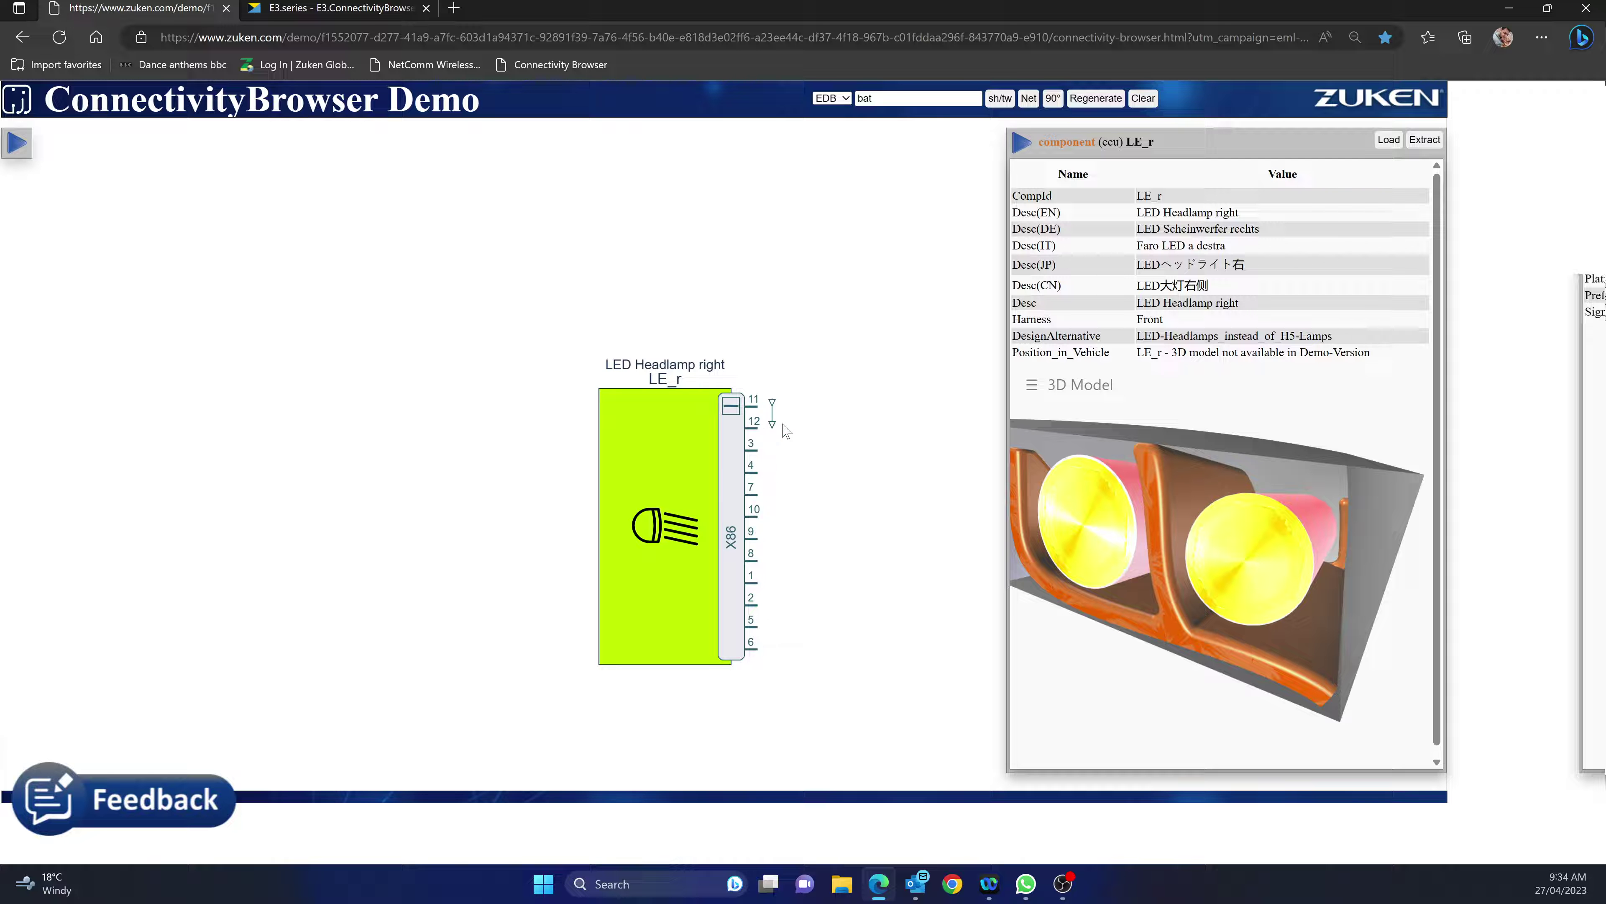
Open LE_r's internal block diagram and trace X86 pin 12 to CAN_L.
left_click(757, 408)
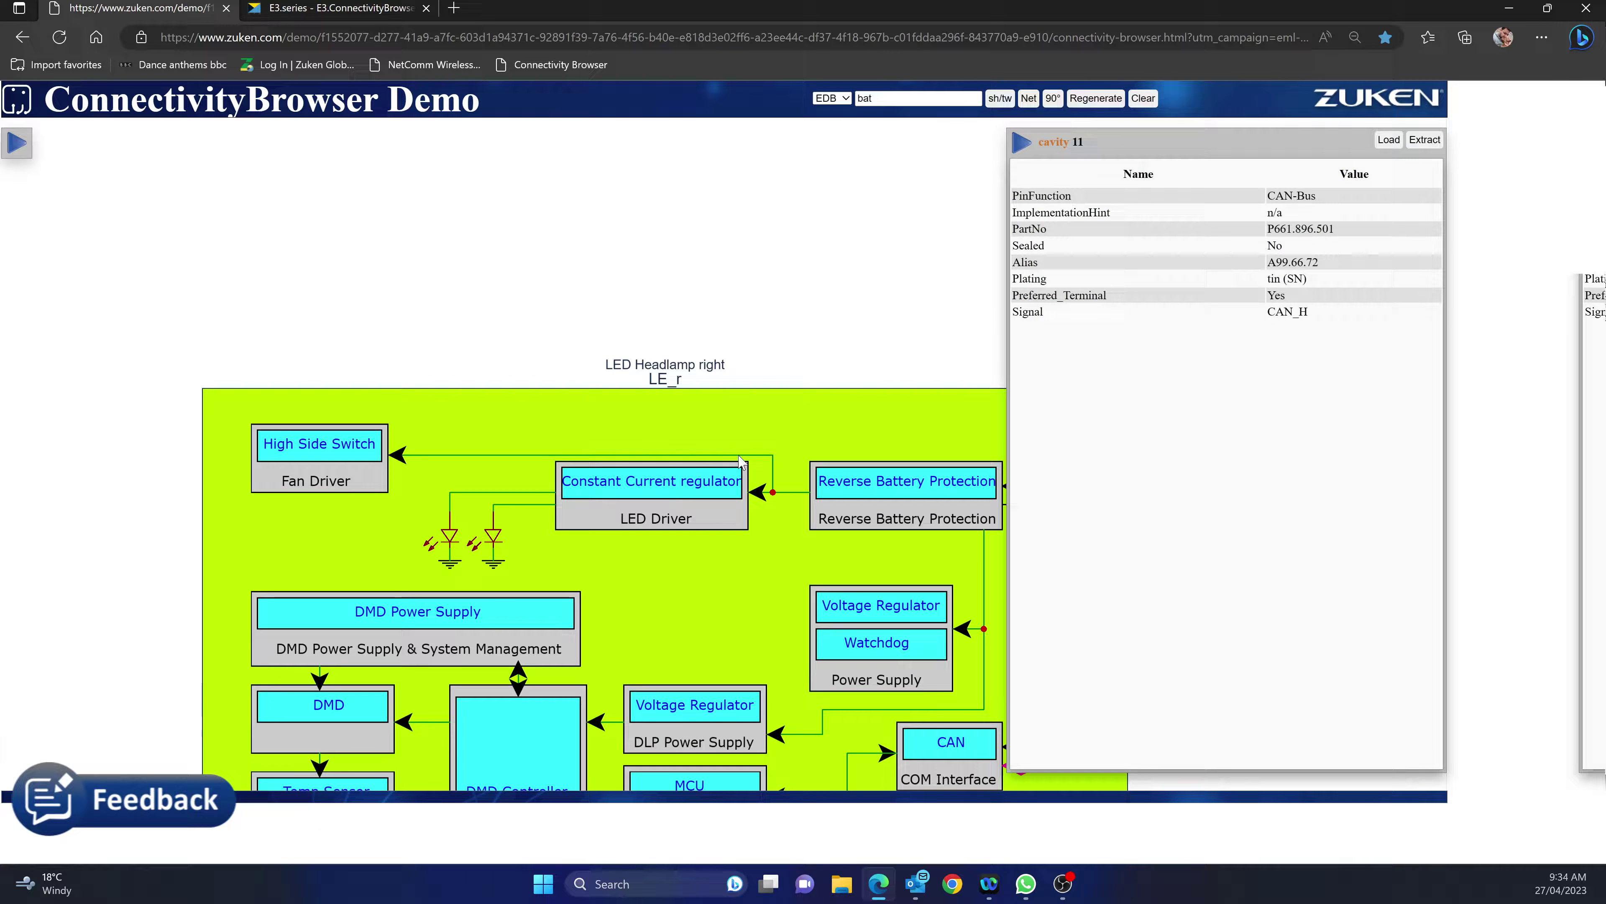
scroll(799, 454, "up", 3)
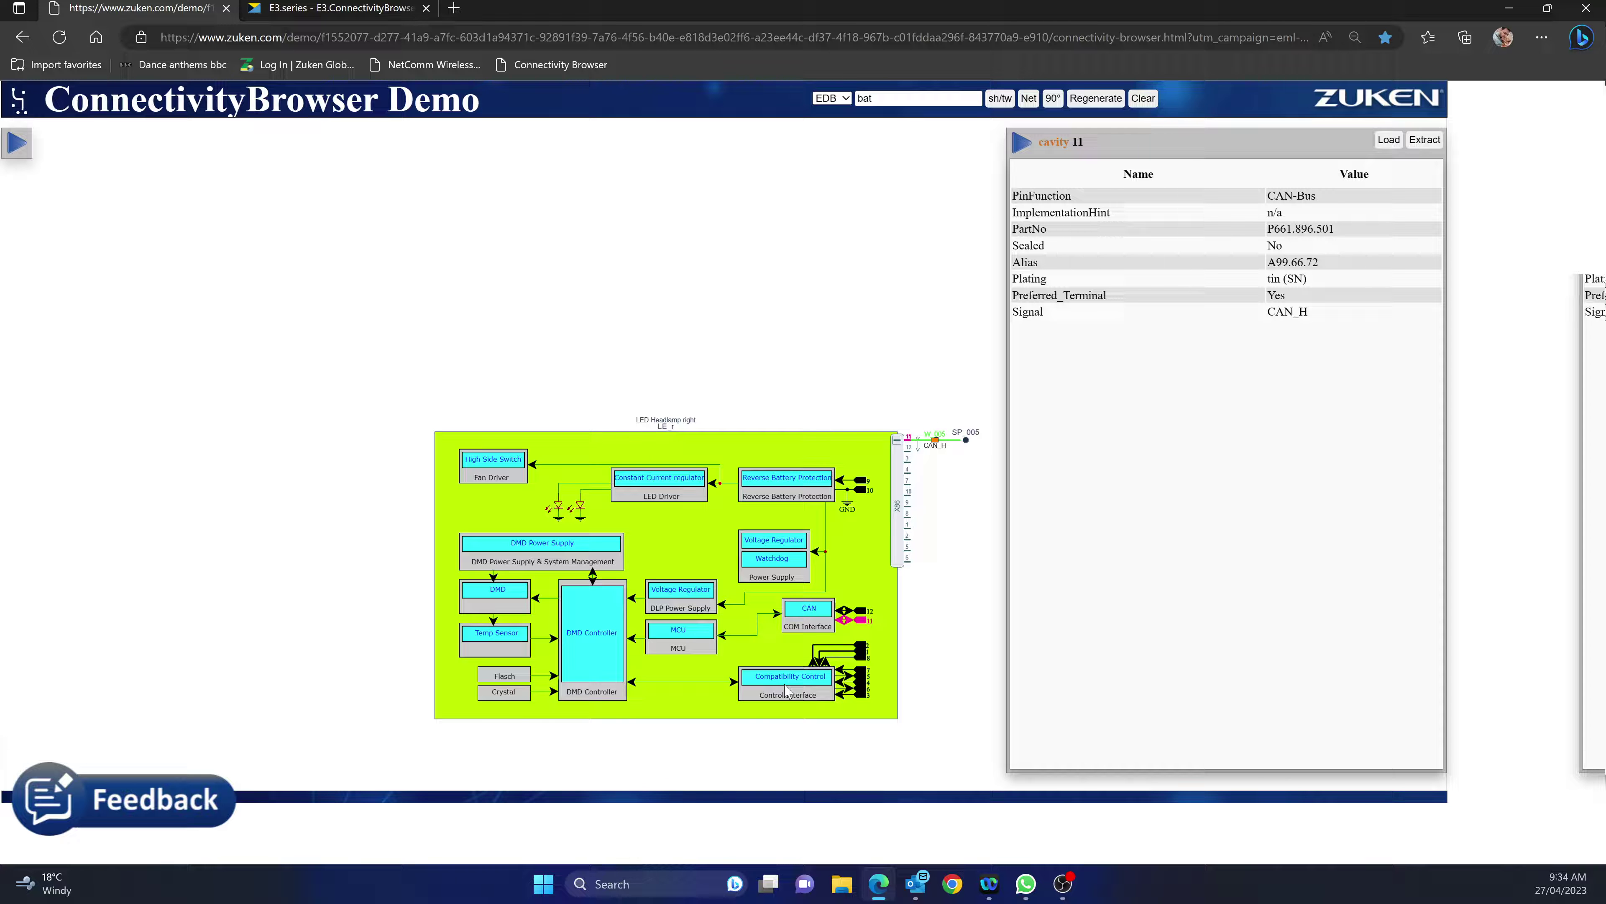
left_click_drag(893, 597, 770, 528)
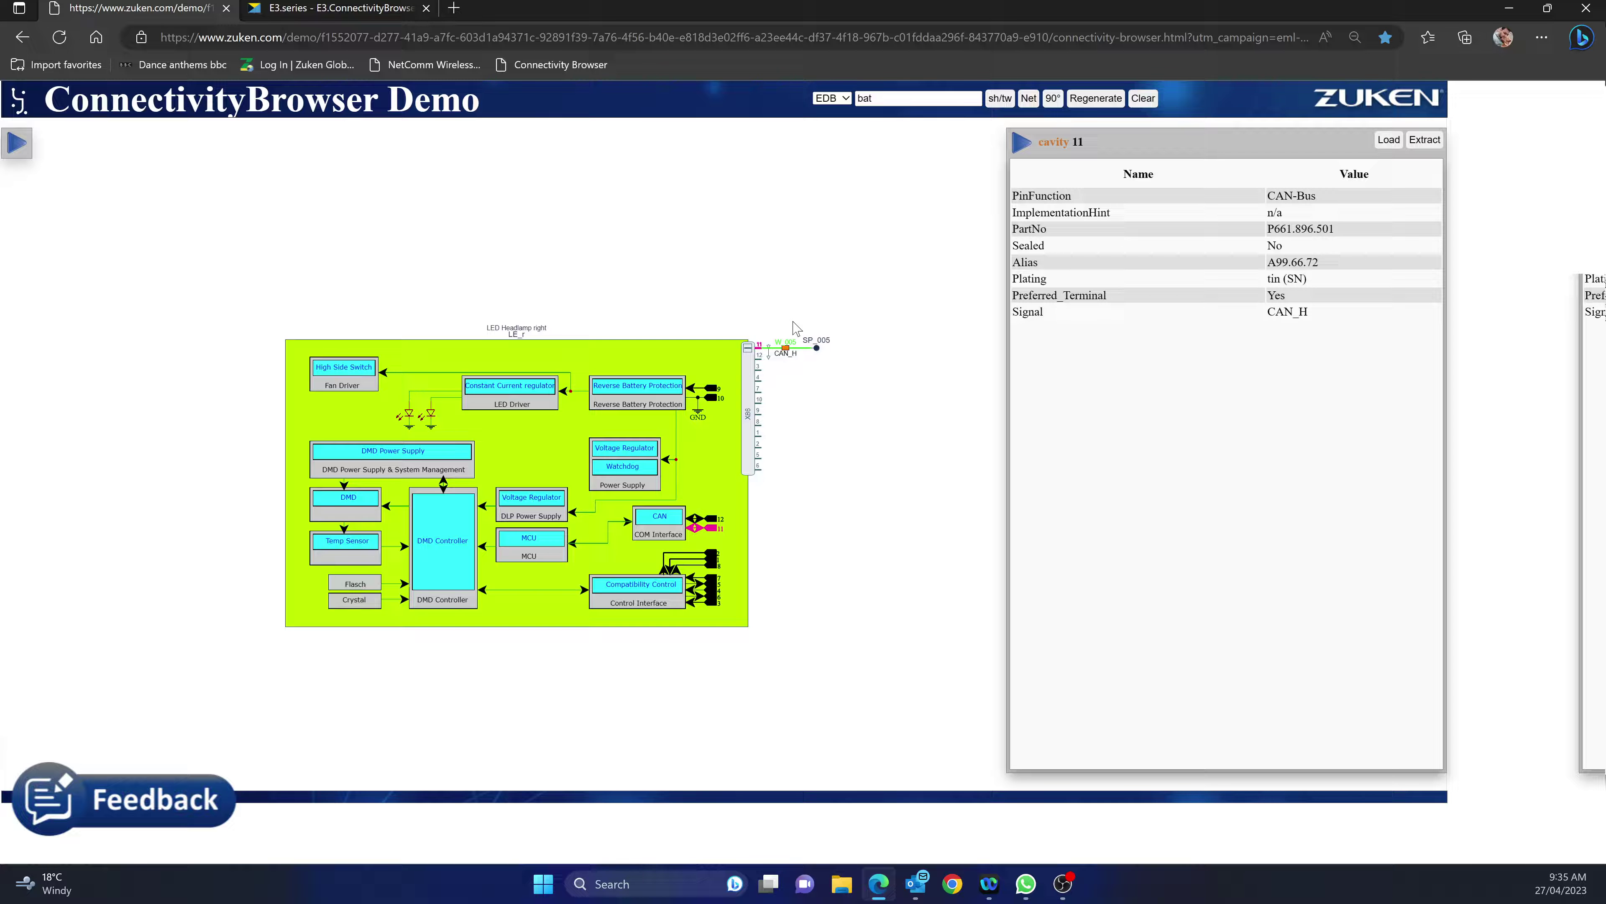
scroll(798, 329, "up", 1)
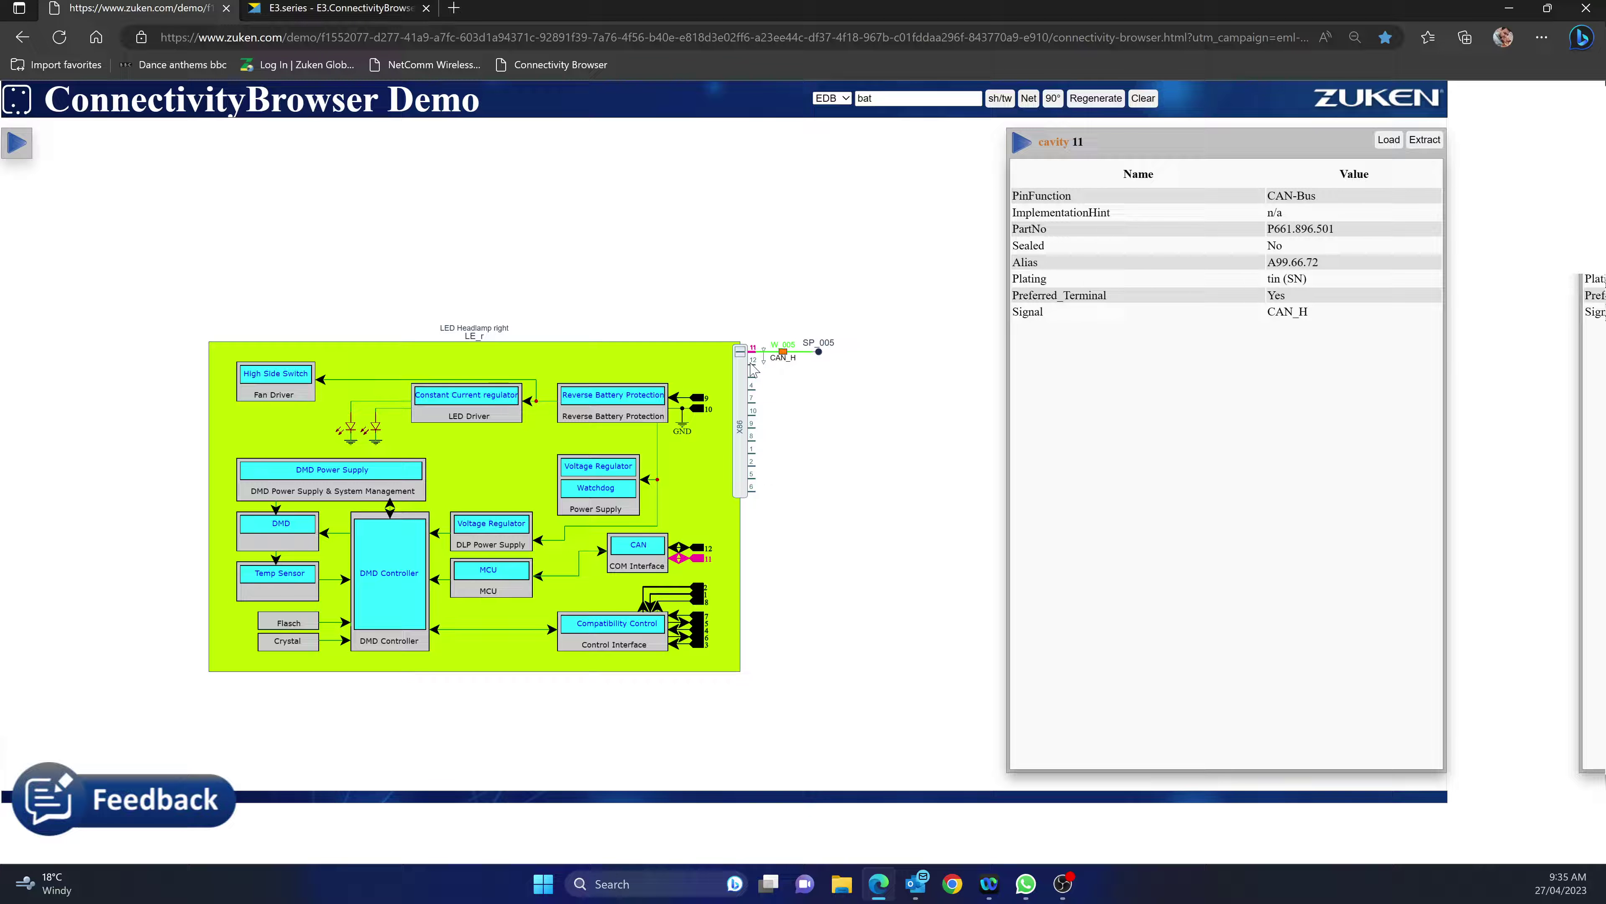
left_click(752, 362)
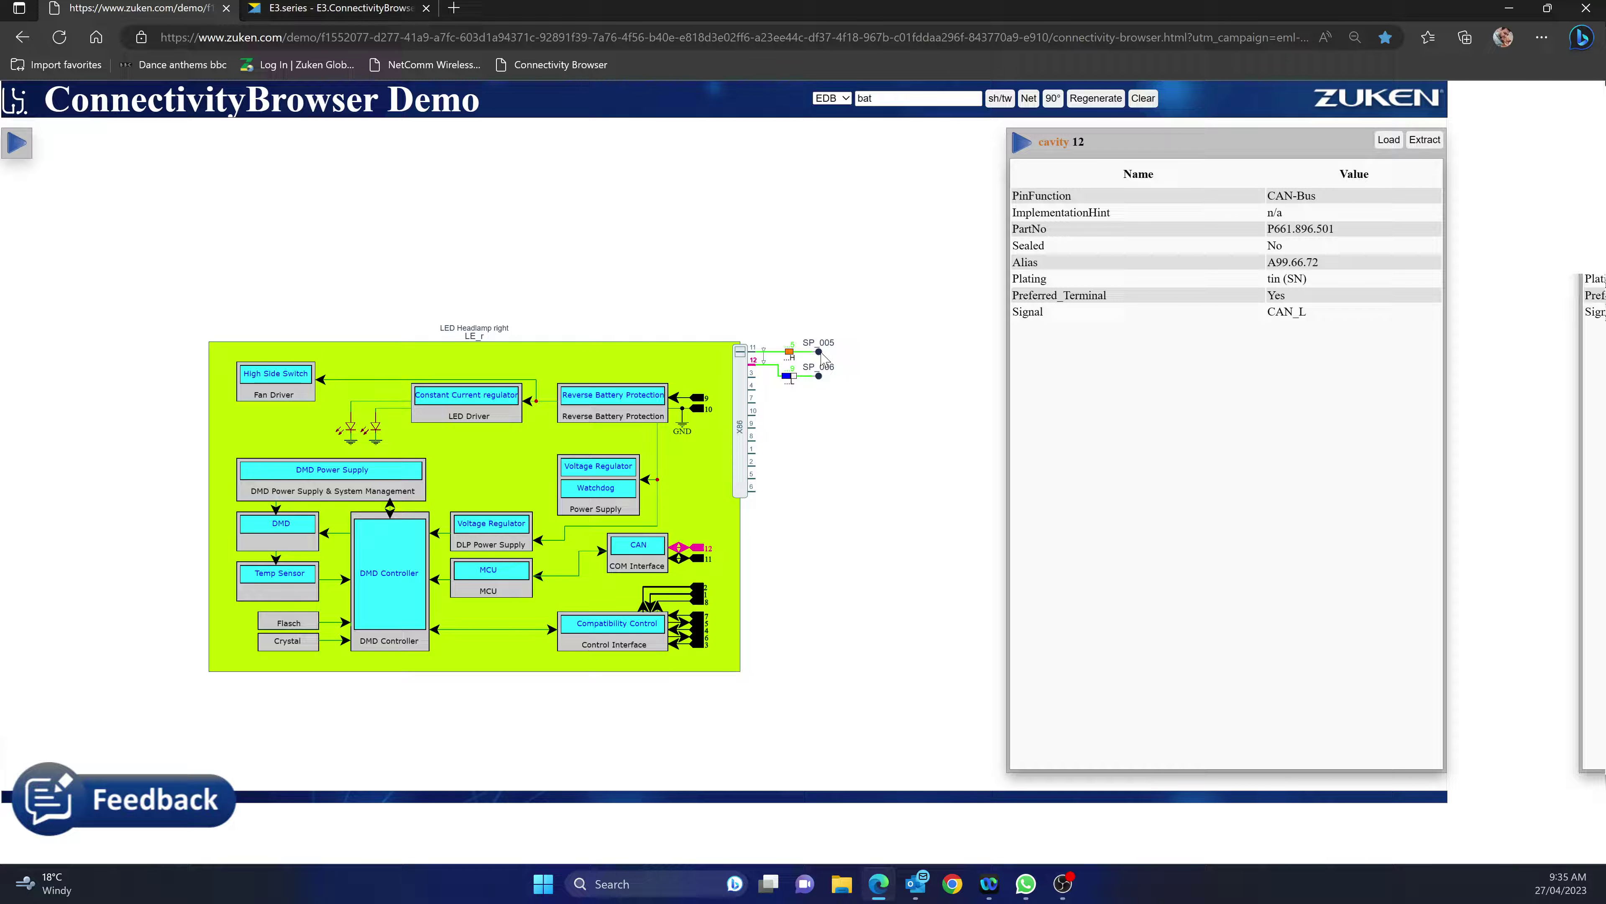
Trace X86 pins 9 and 1, following FL_Turn_r through both inline connectors, then highlight the whole net.
left_click(753, 425)
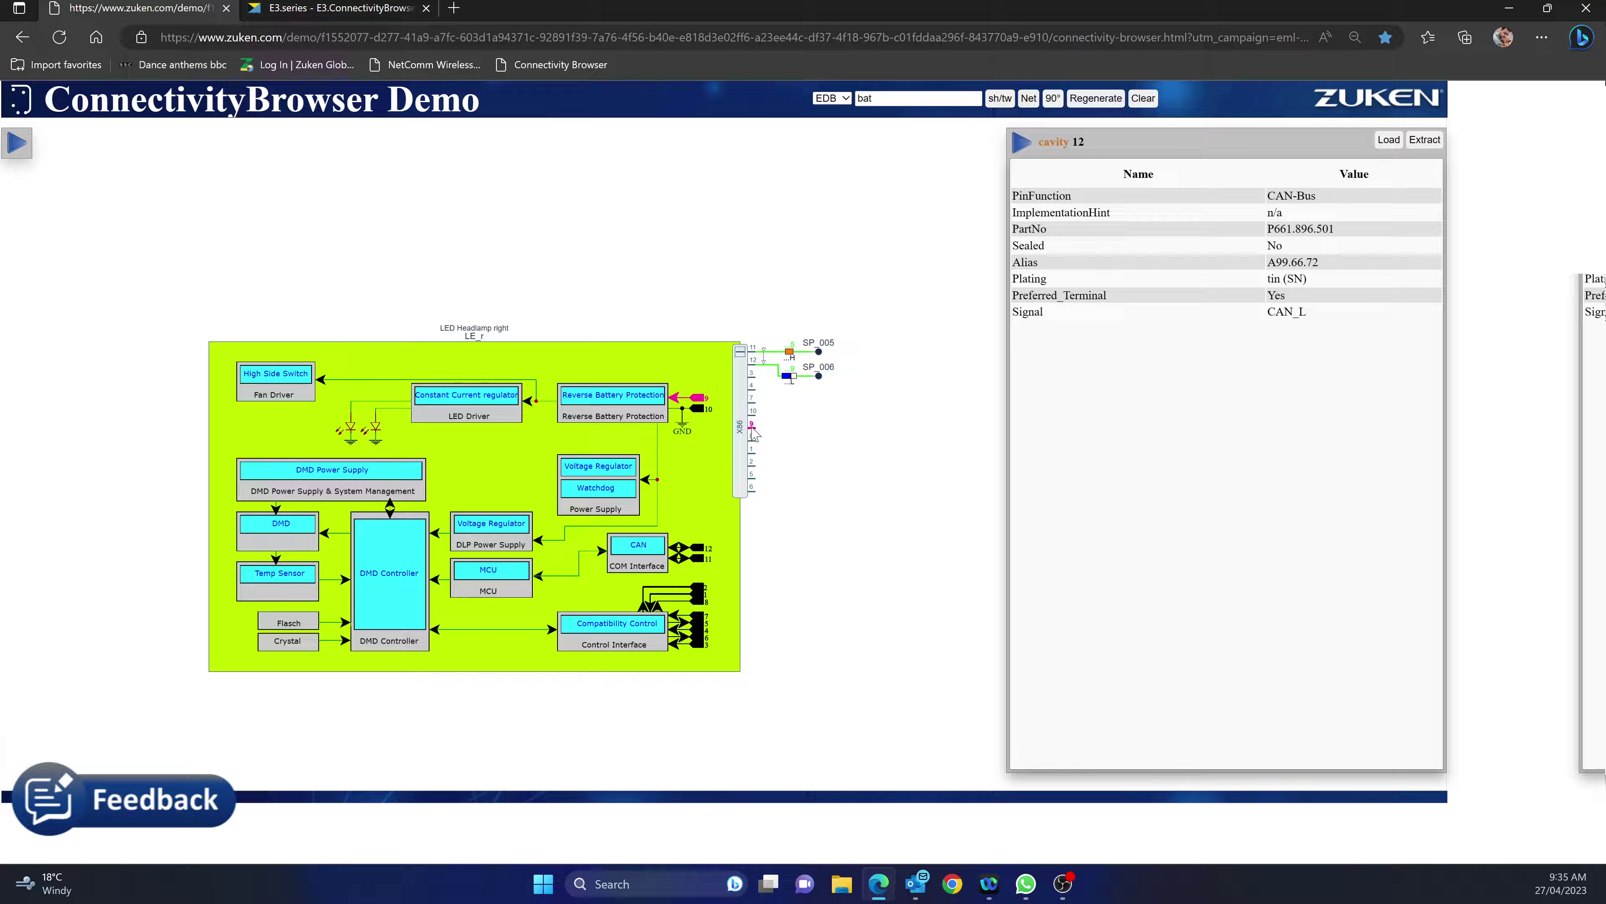
left_click(753, 453)
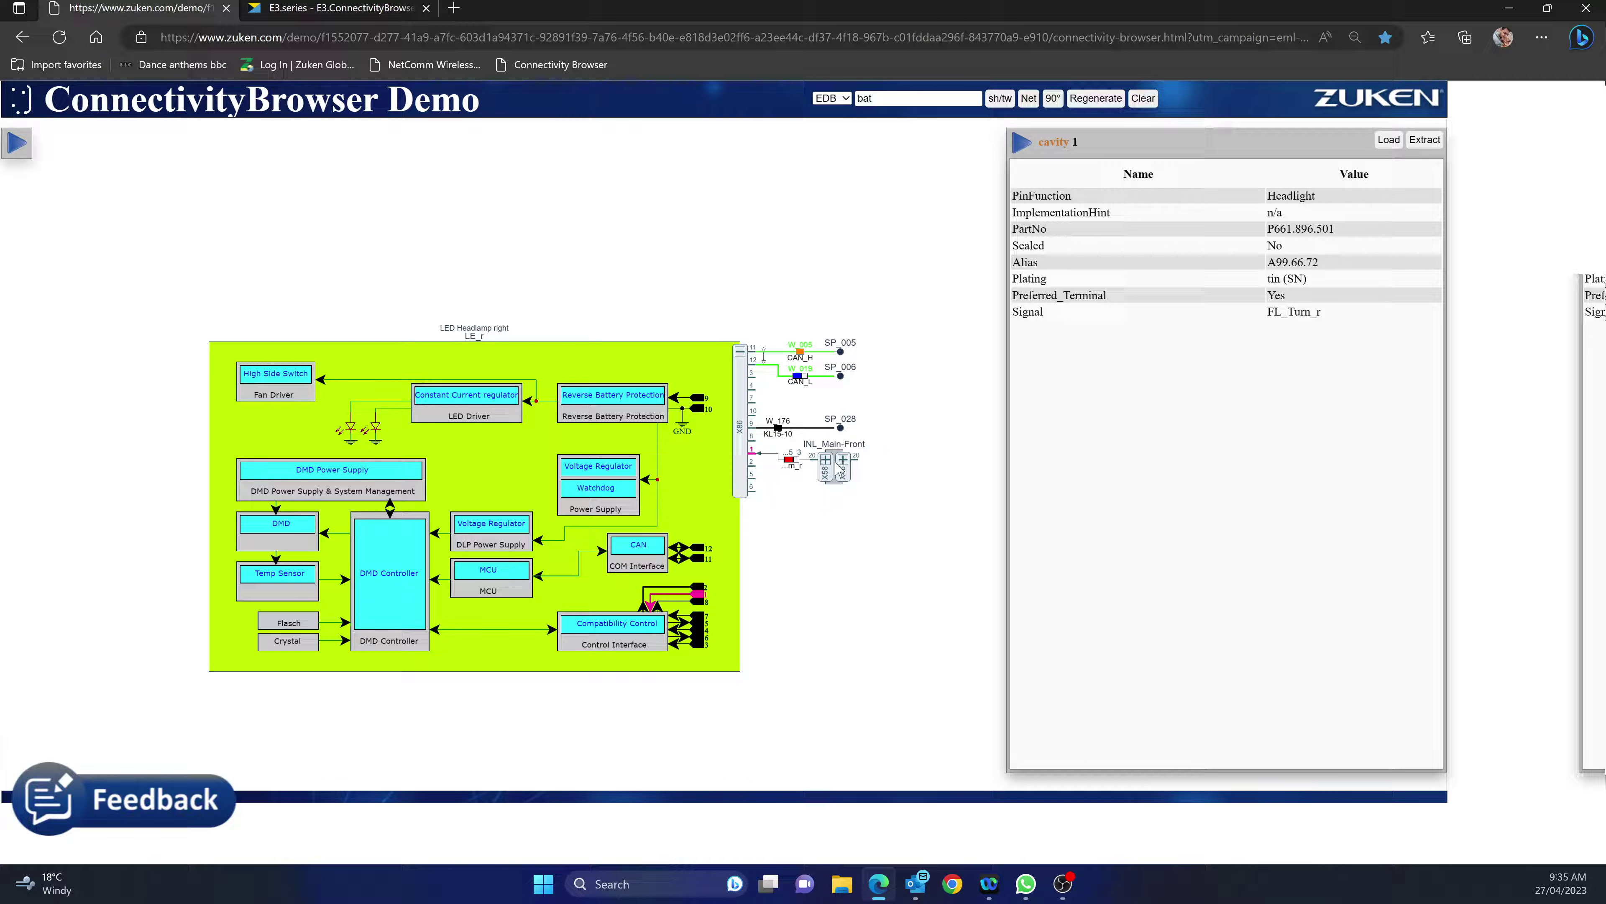
left_click(857, 459)
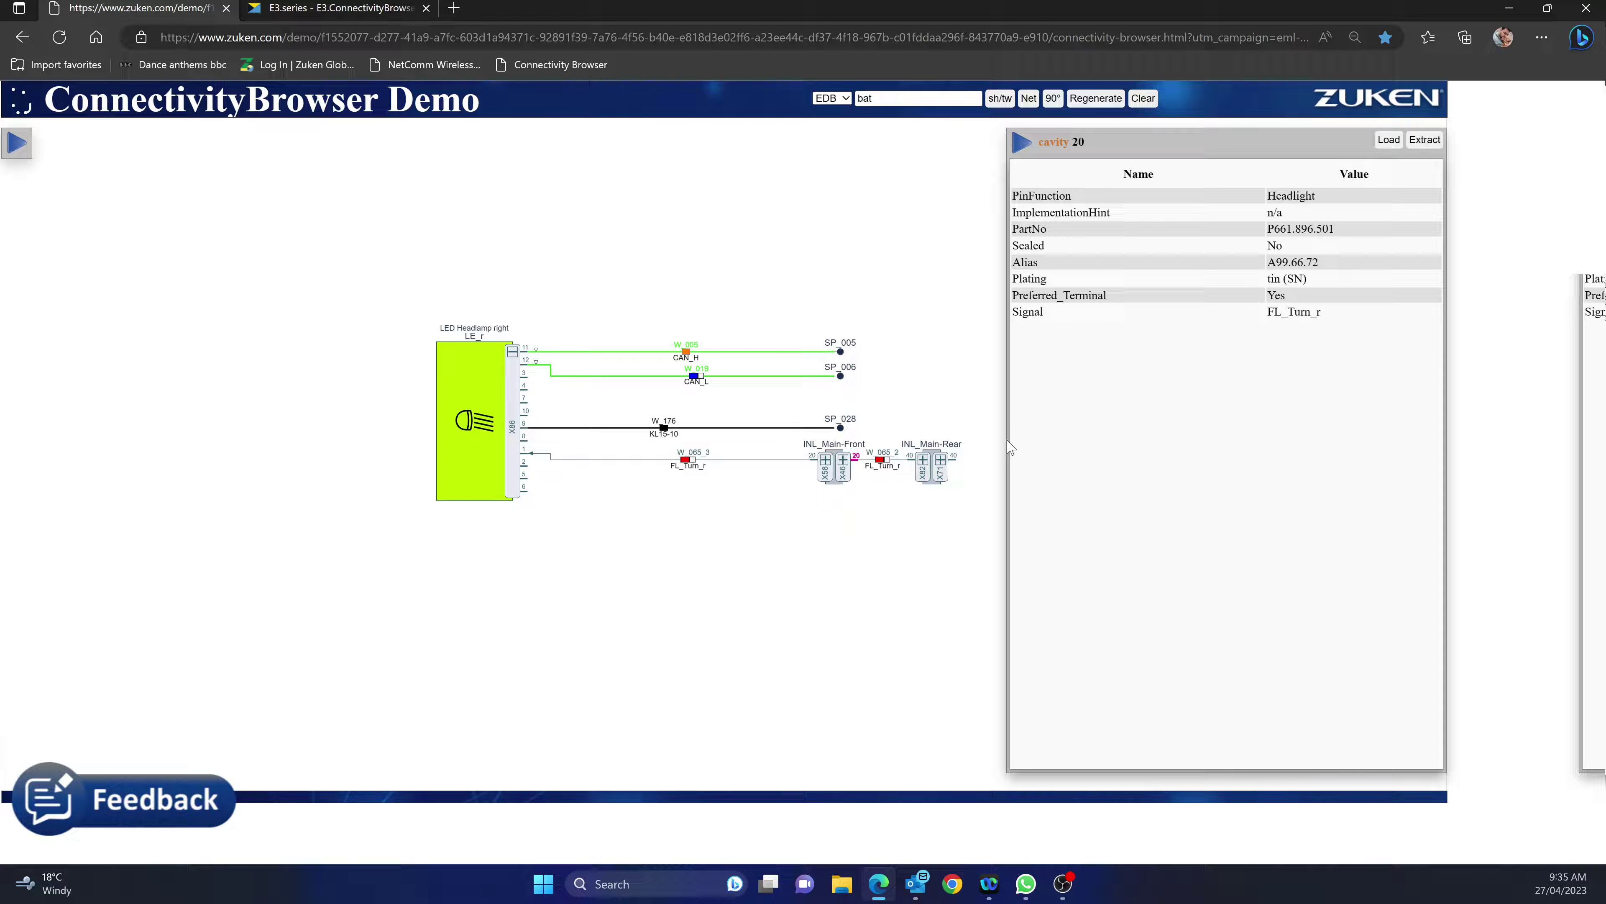
left_click(954, 460)
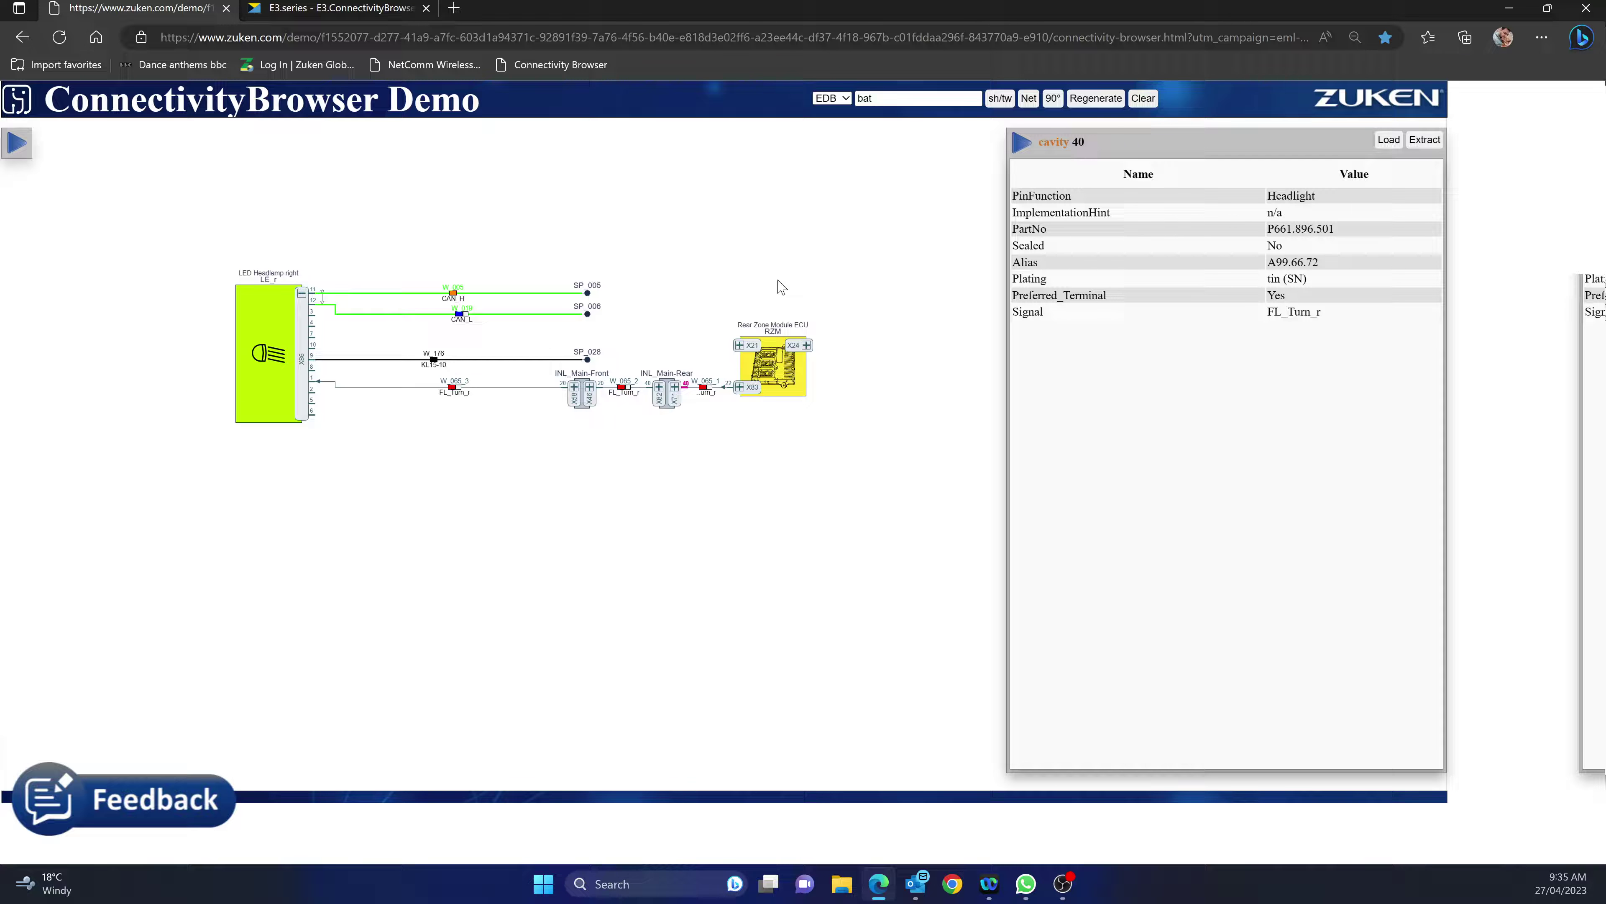
left_click(1029, 98)
left_click(519, 387)
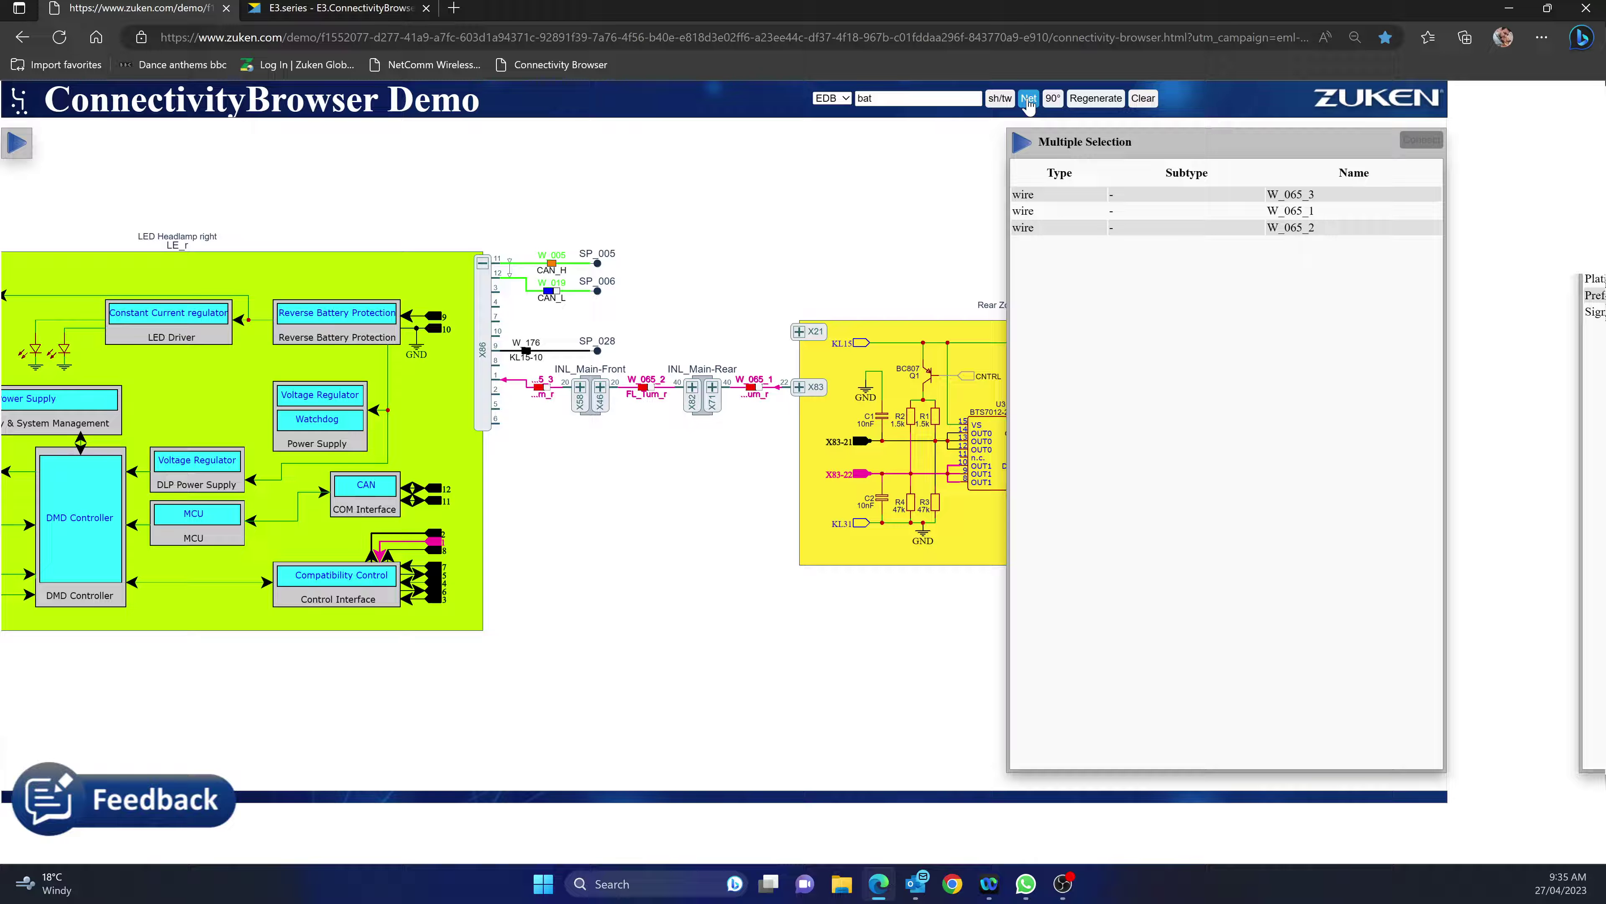
Turn net selection off and zoom around the Rear Zone Module's HIGHSIDE-DRIVER circuit.
left_click(1028, 100)
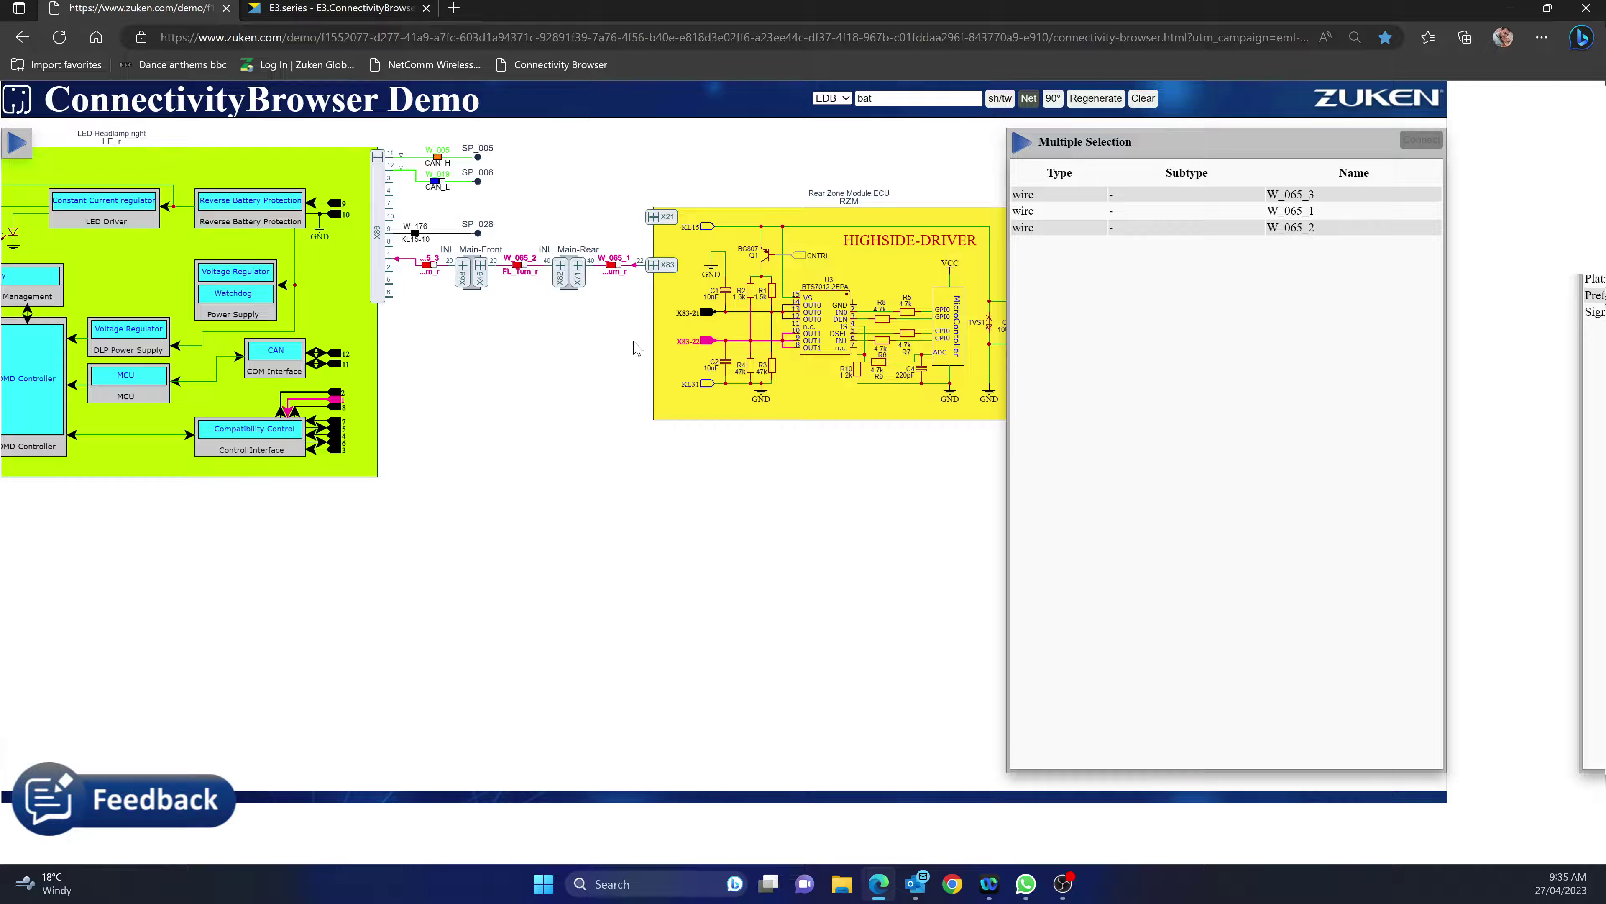
scroll(813, 359, "up", 2)
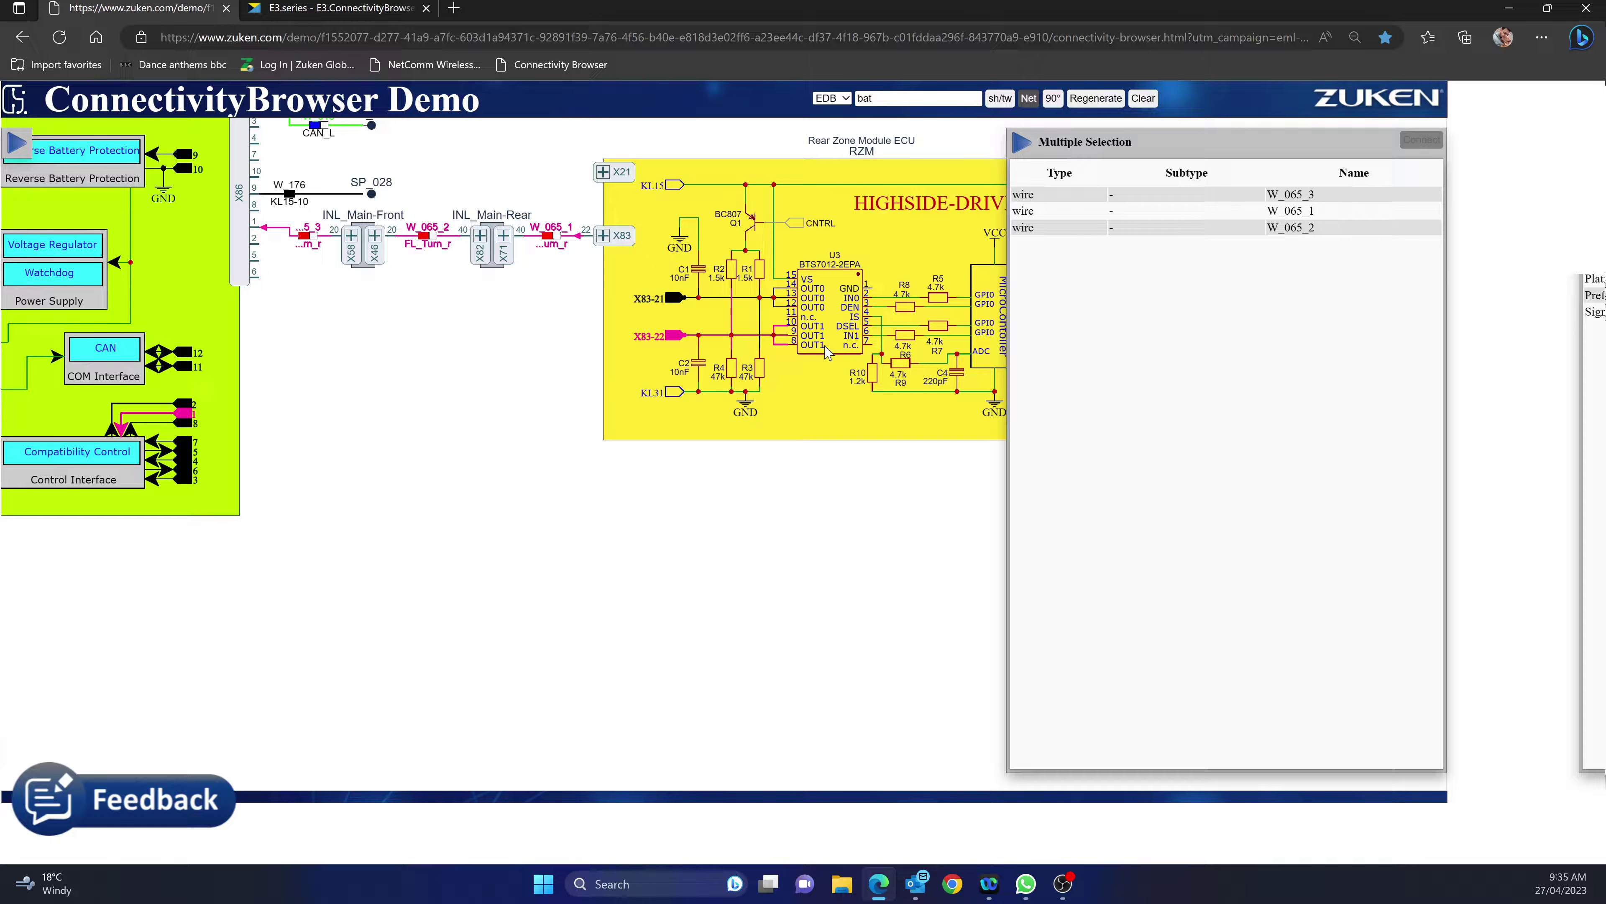
scroll(827, 352, "down", 3)
scroll(930, 288, "down", 1)
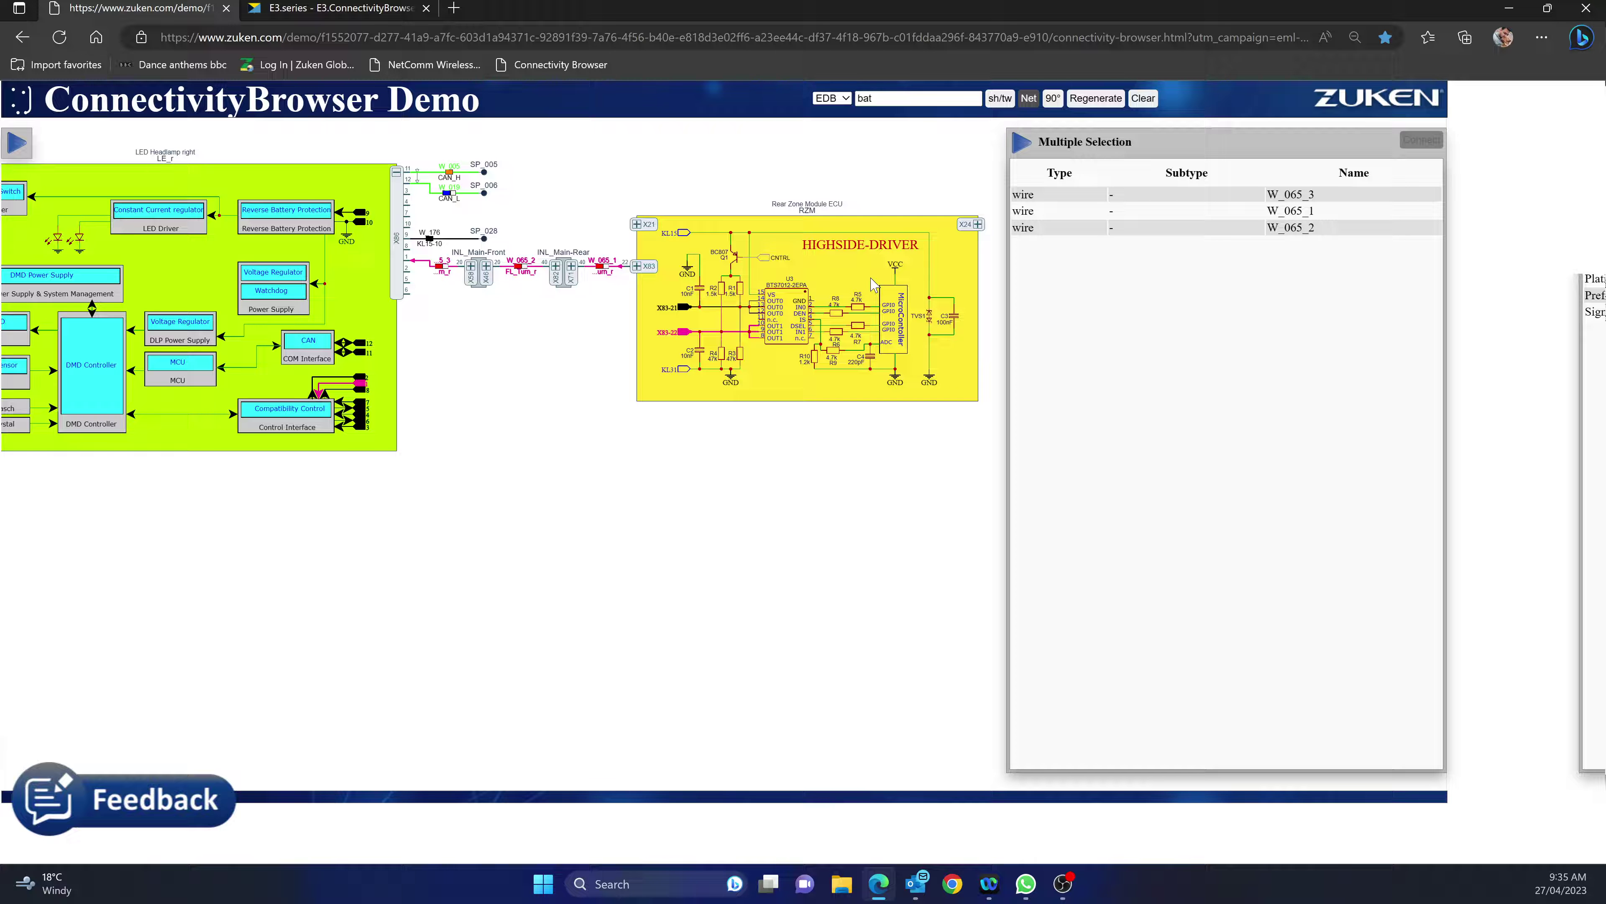
scroll(842, 322, "up", 1)
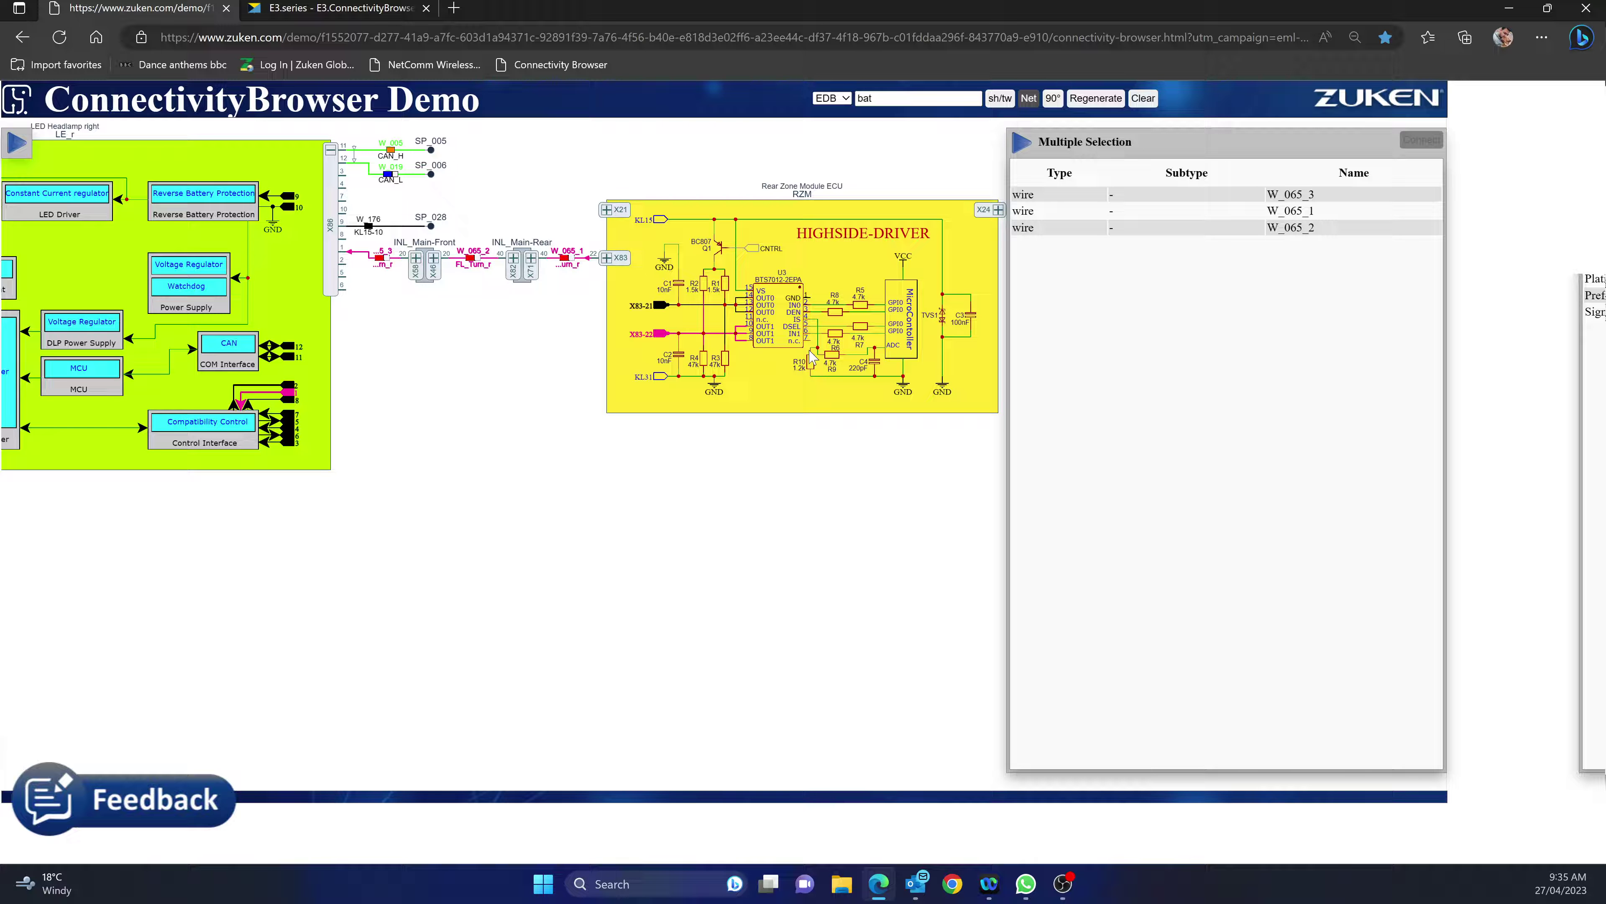
scroll(718, 350, "down", 1)
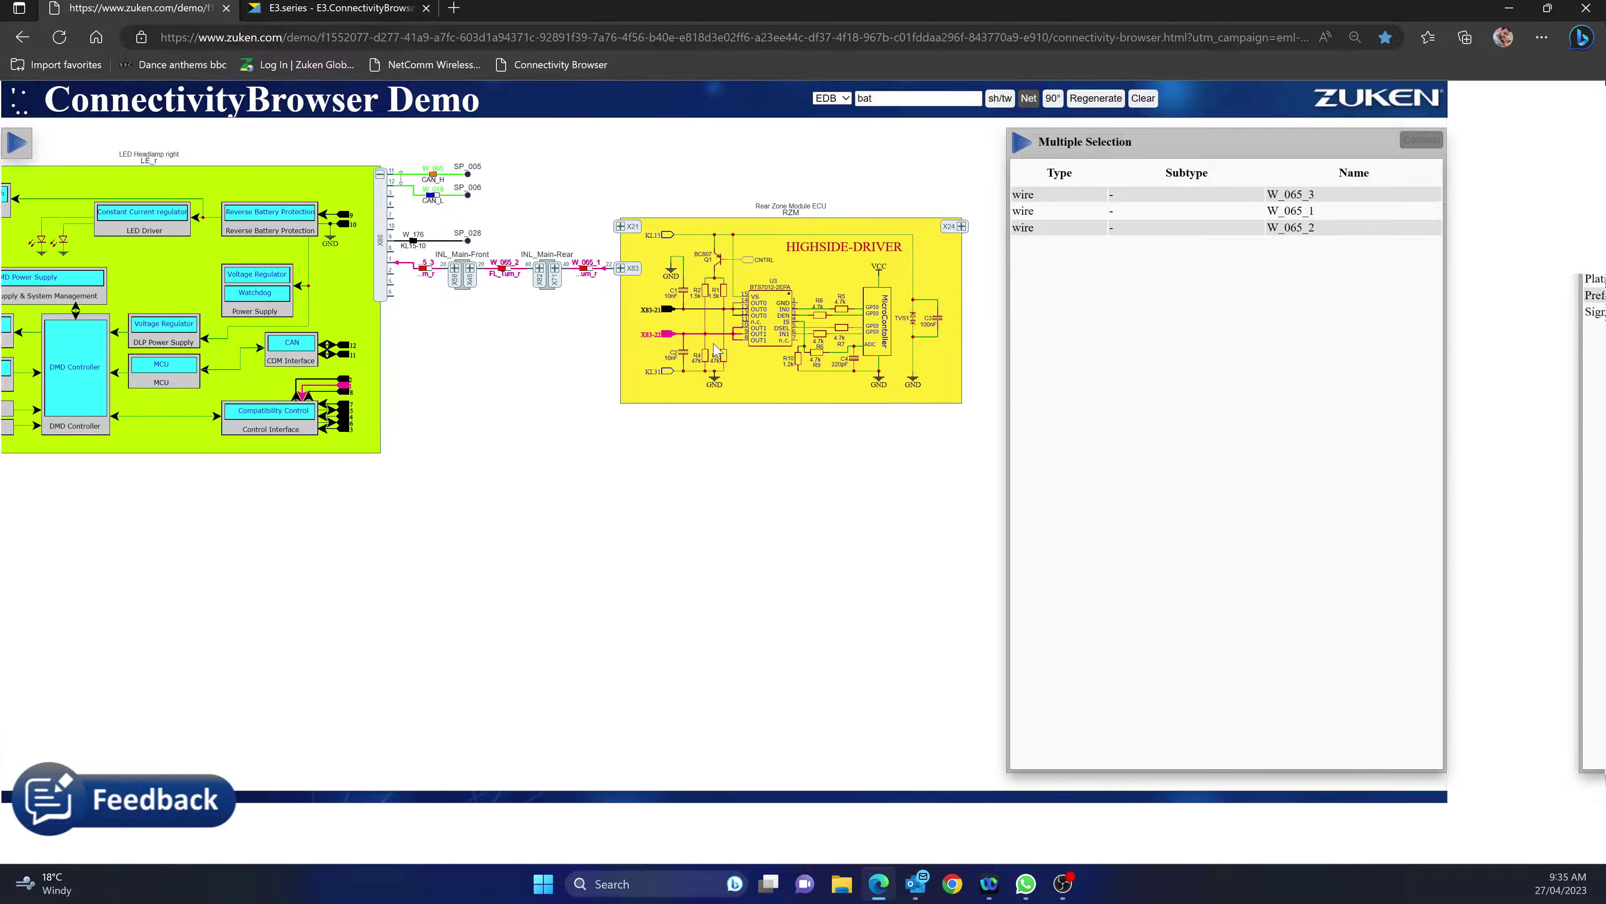
left_click_drag(718, 349, 796, 351)
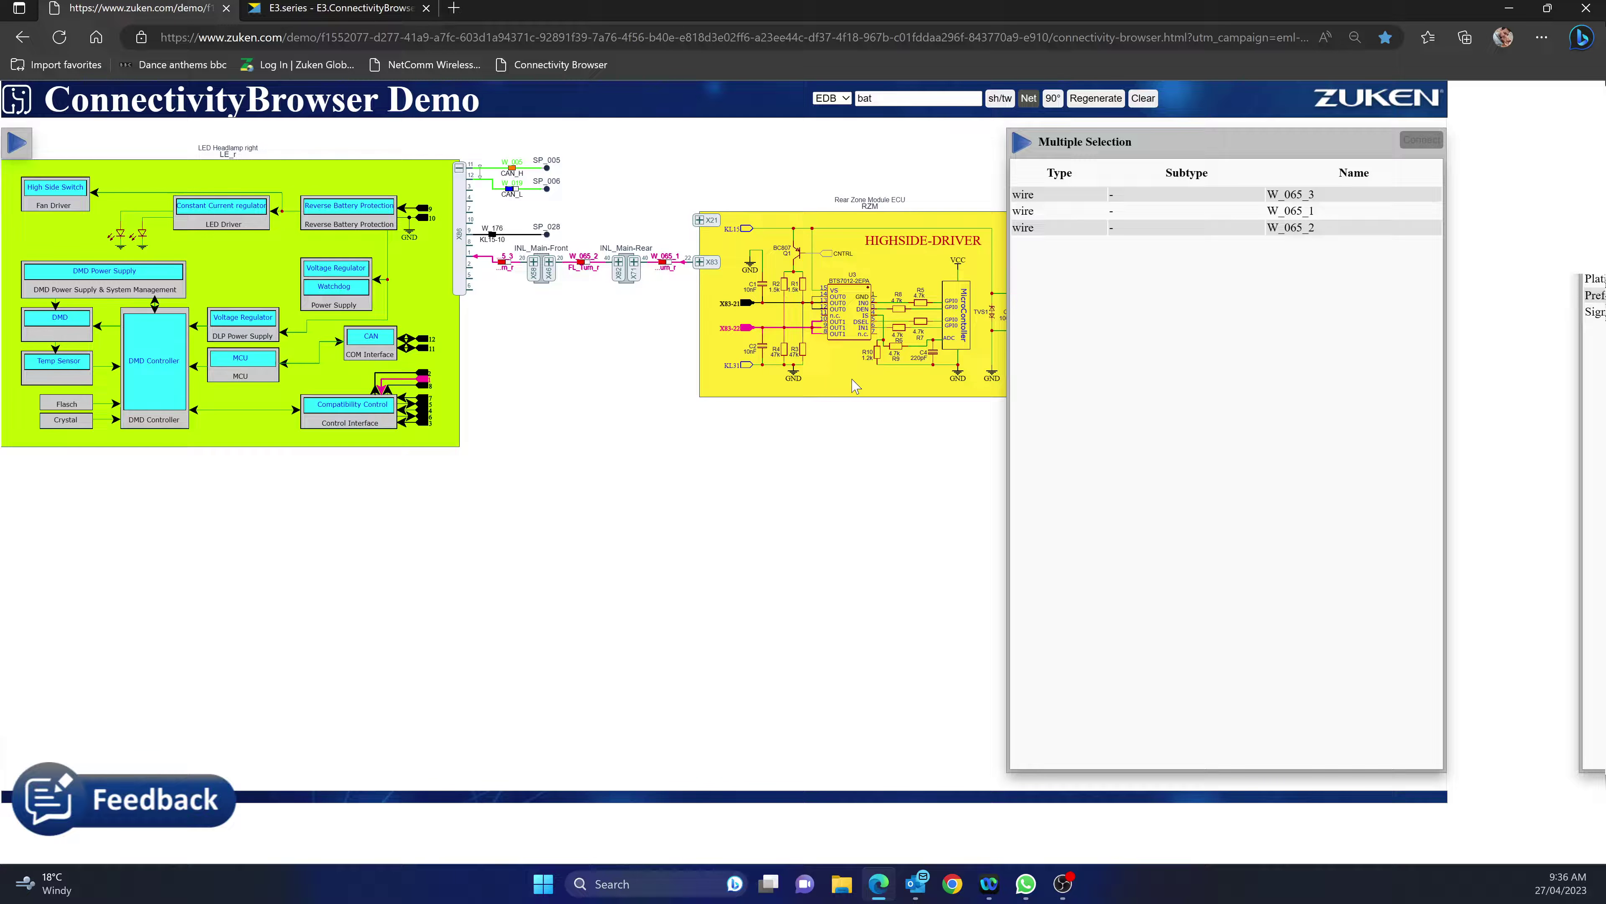
Collapse the blocks, load only the Rear Zone Module ECU, and expand all its connected wiring.
left_click(859, 353)
left_click(903, 229)
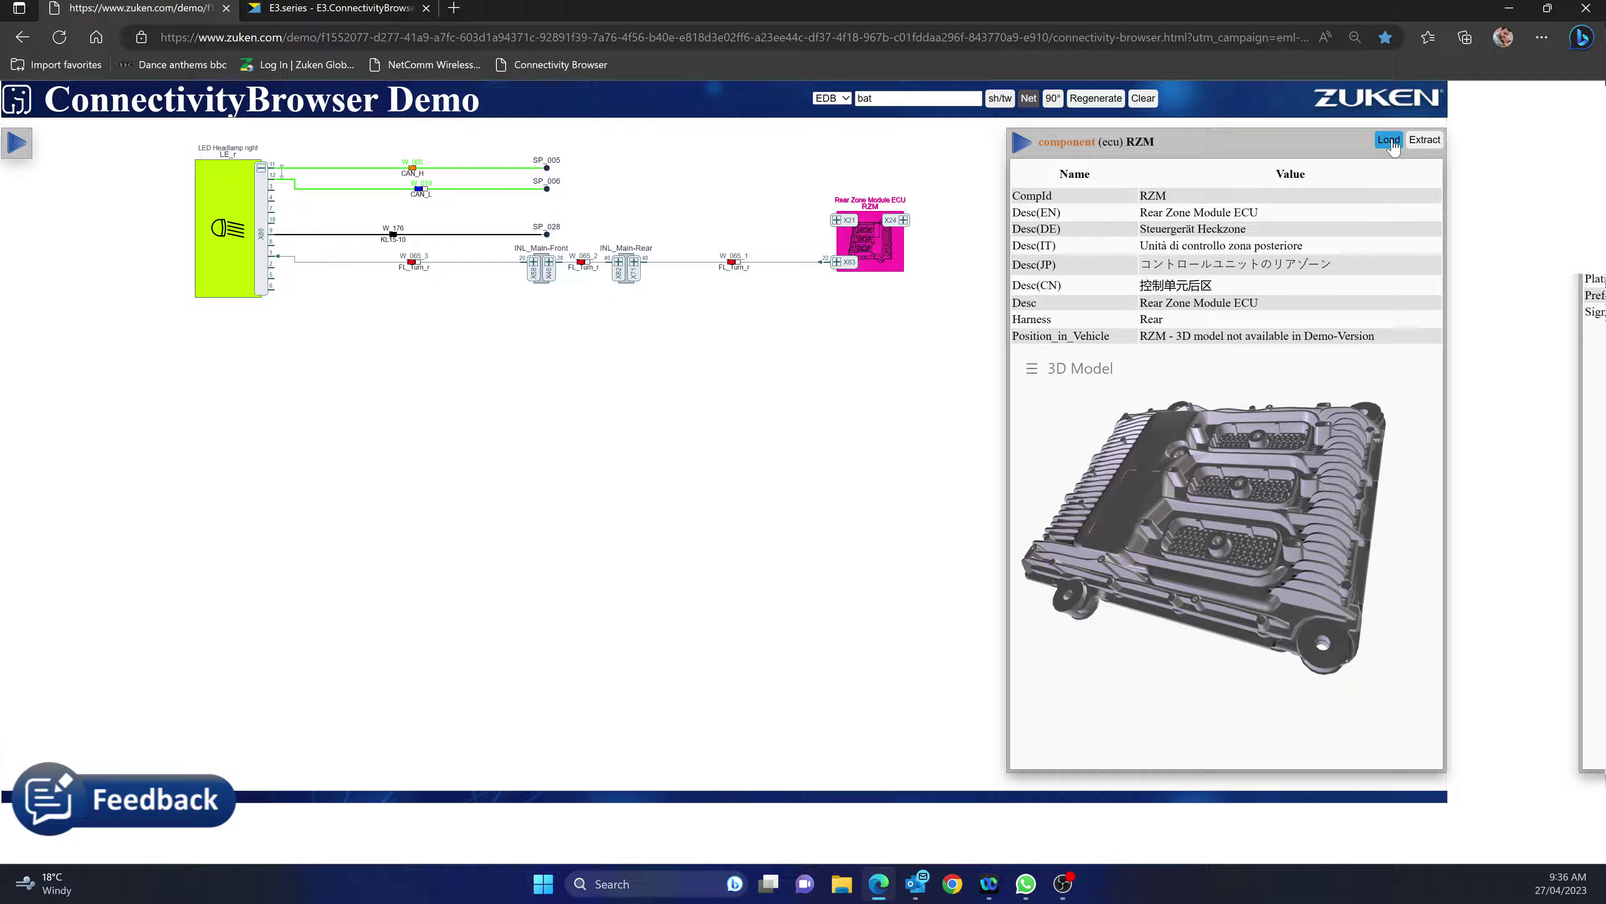
left_click(1418, 141)
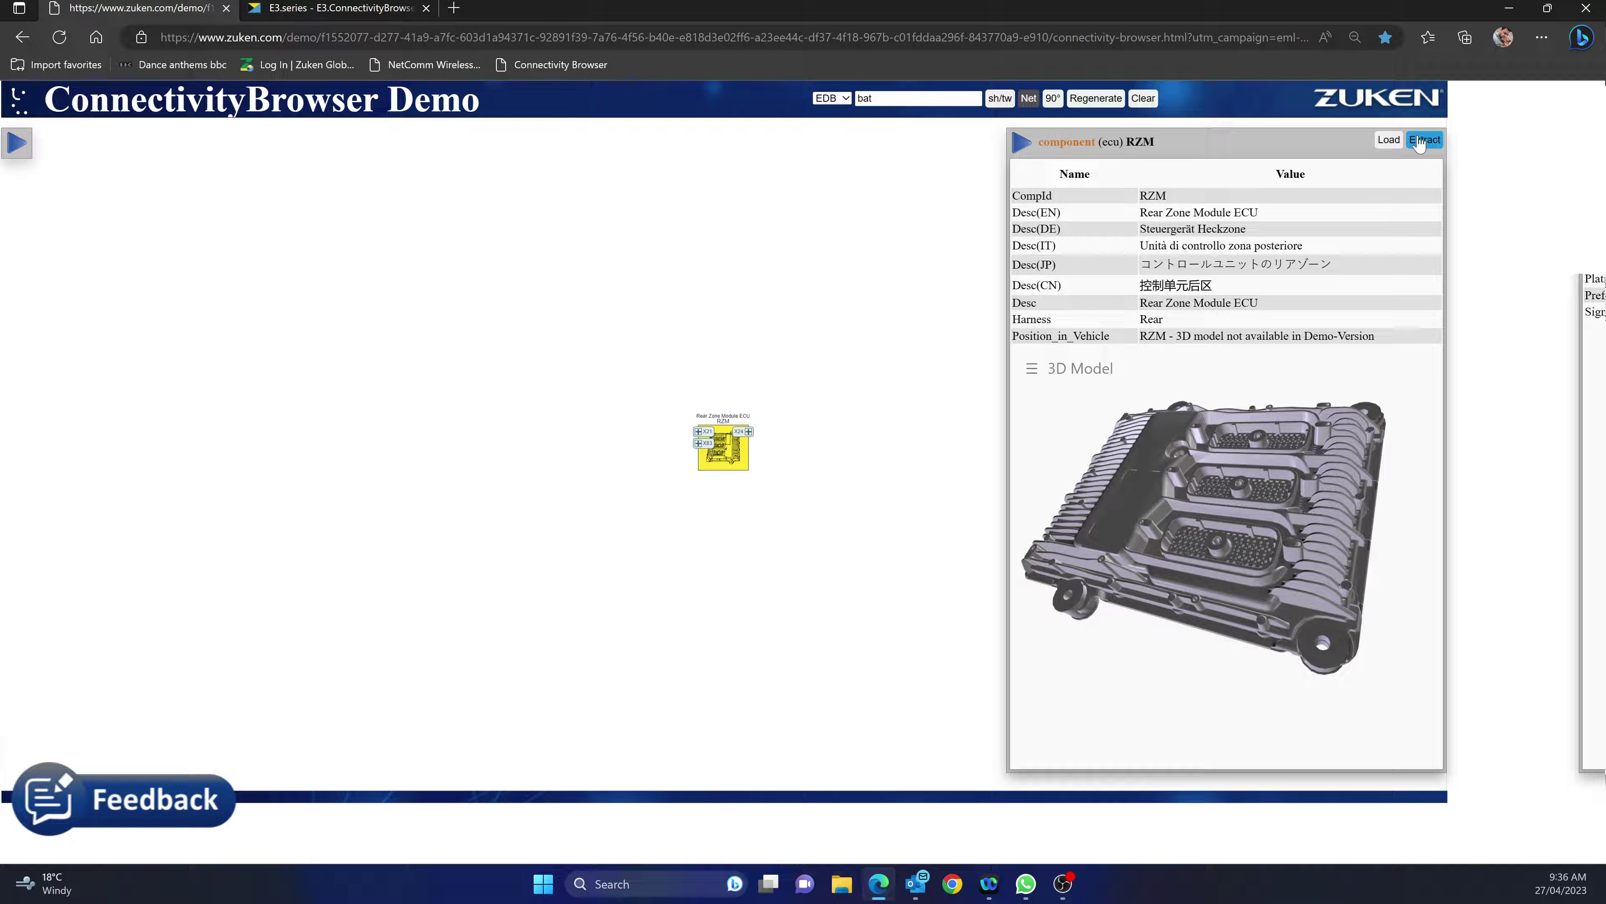
double_click(737, 467)
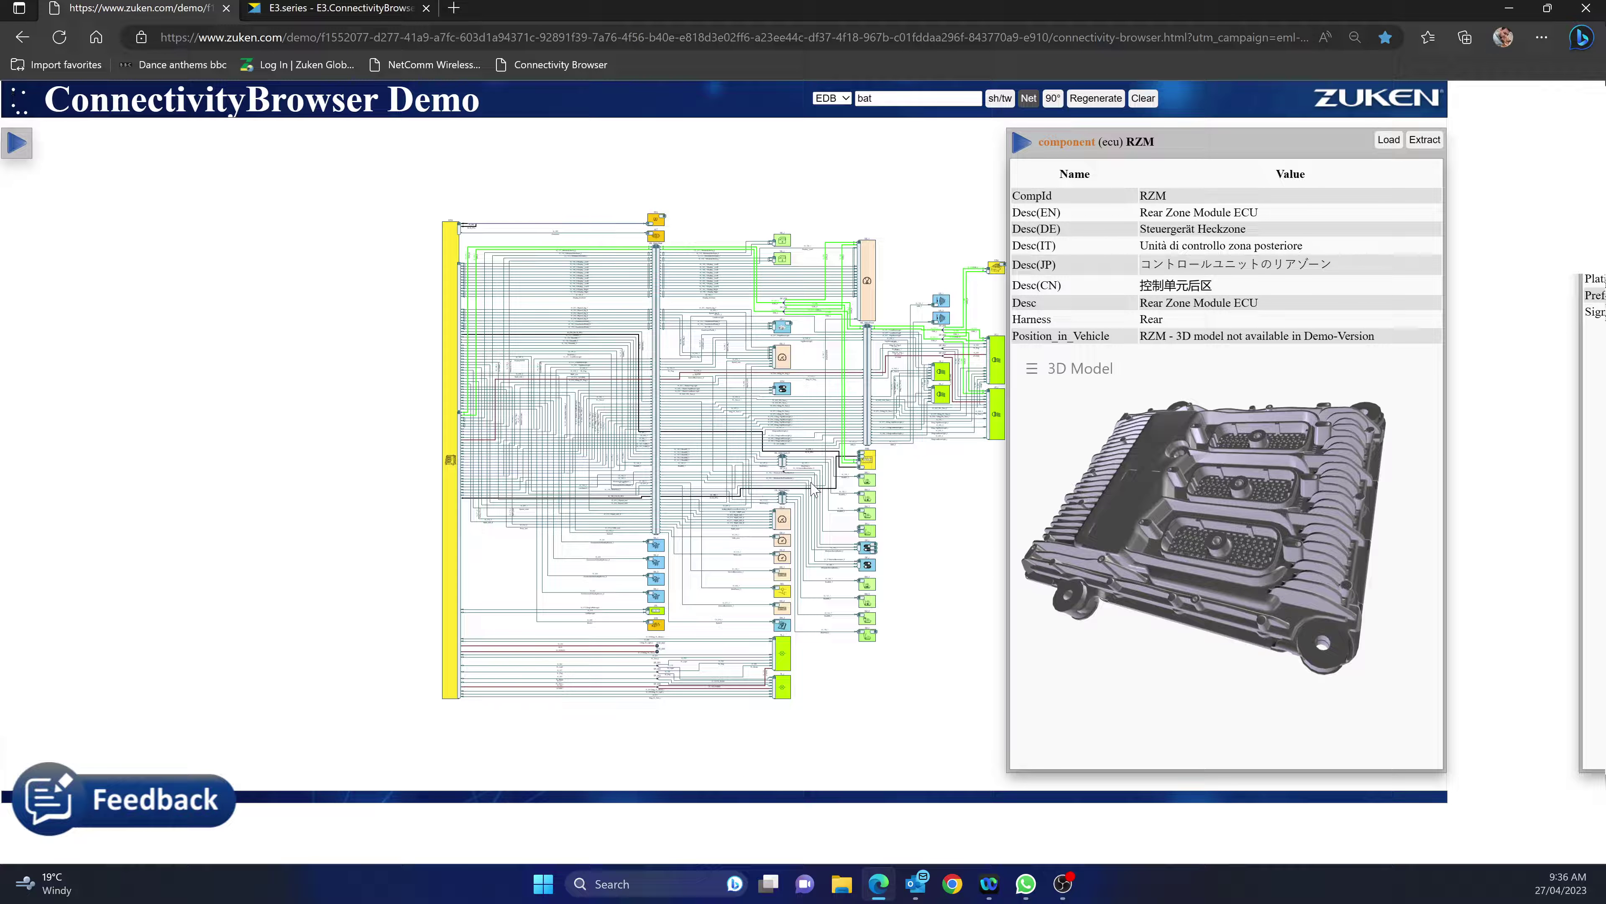
Extract the schematic around the Front Zone Module and show wire W_049's properties (GN/BK, 0.35 CSA).
scroll(814, 490, "up", 5)
left_click(997, 267)
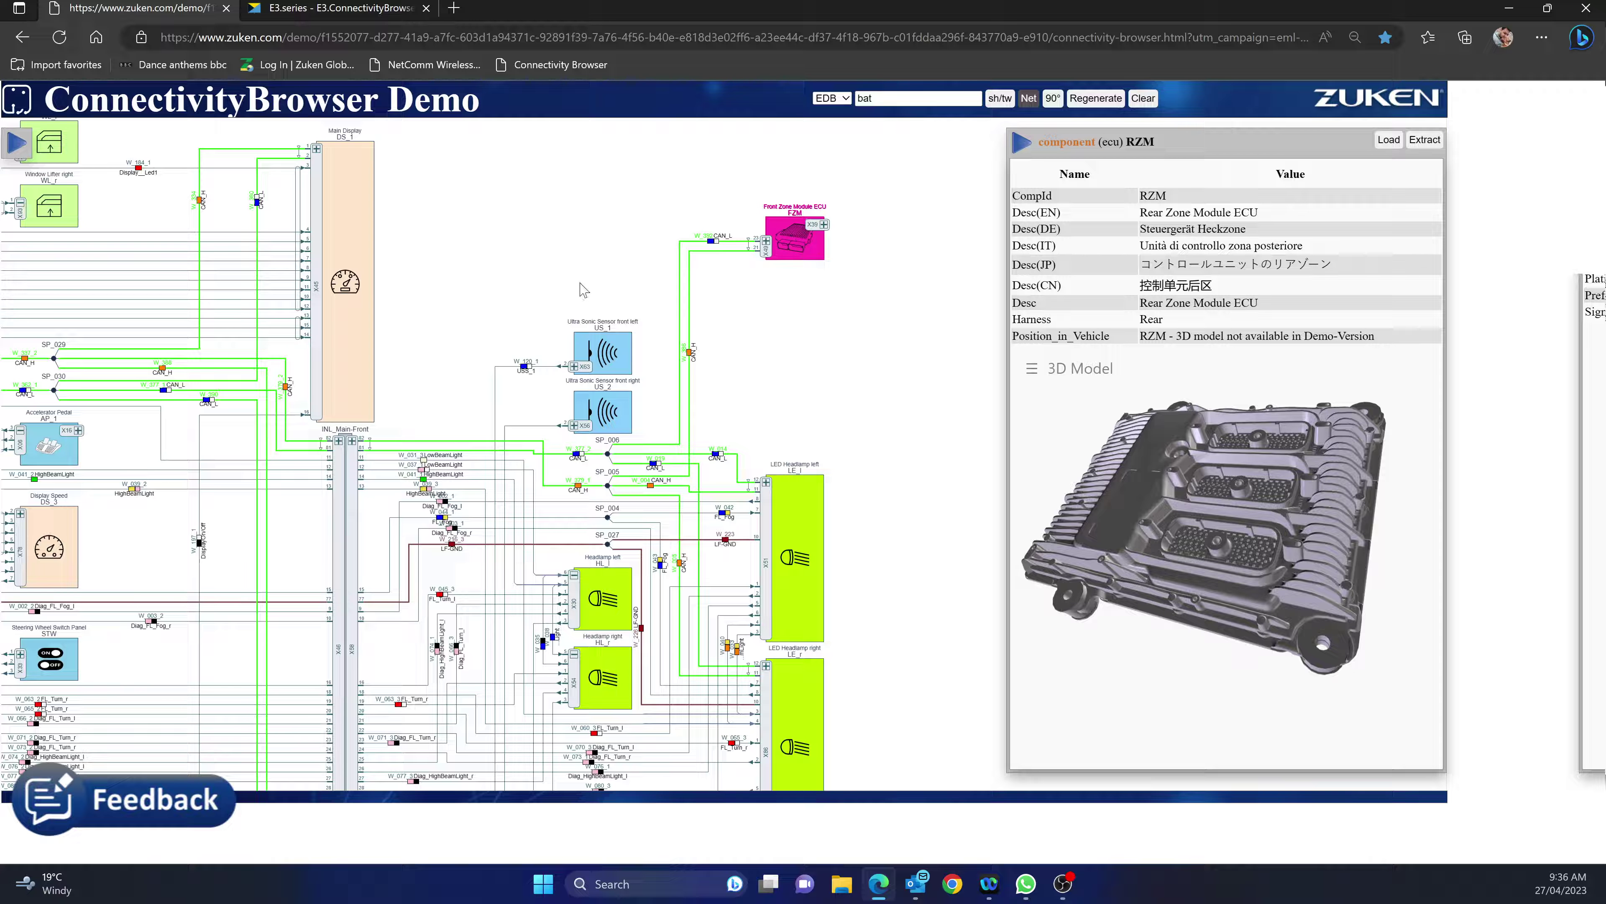
left_click(1424, 140)
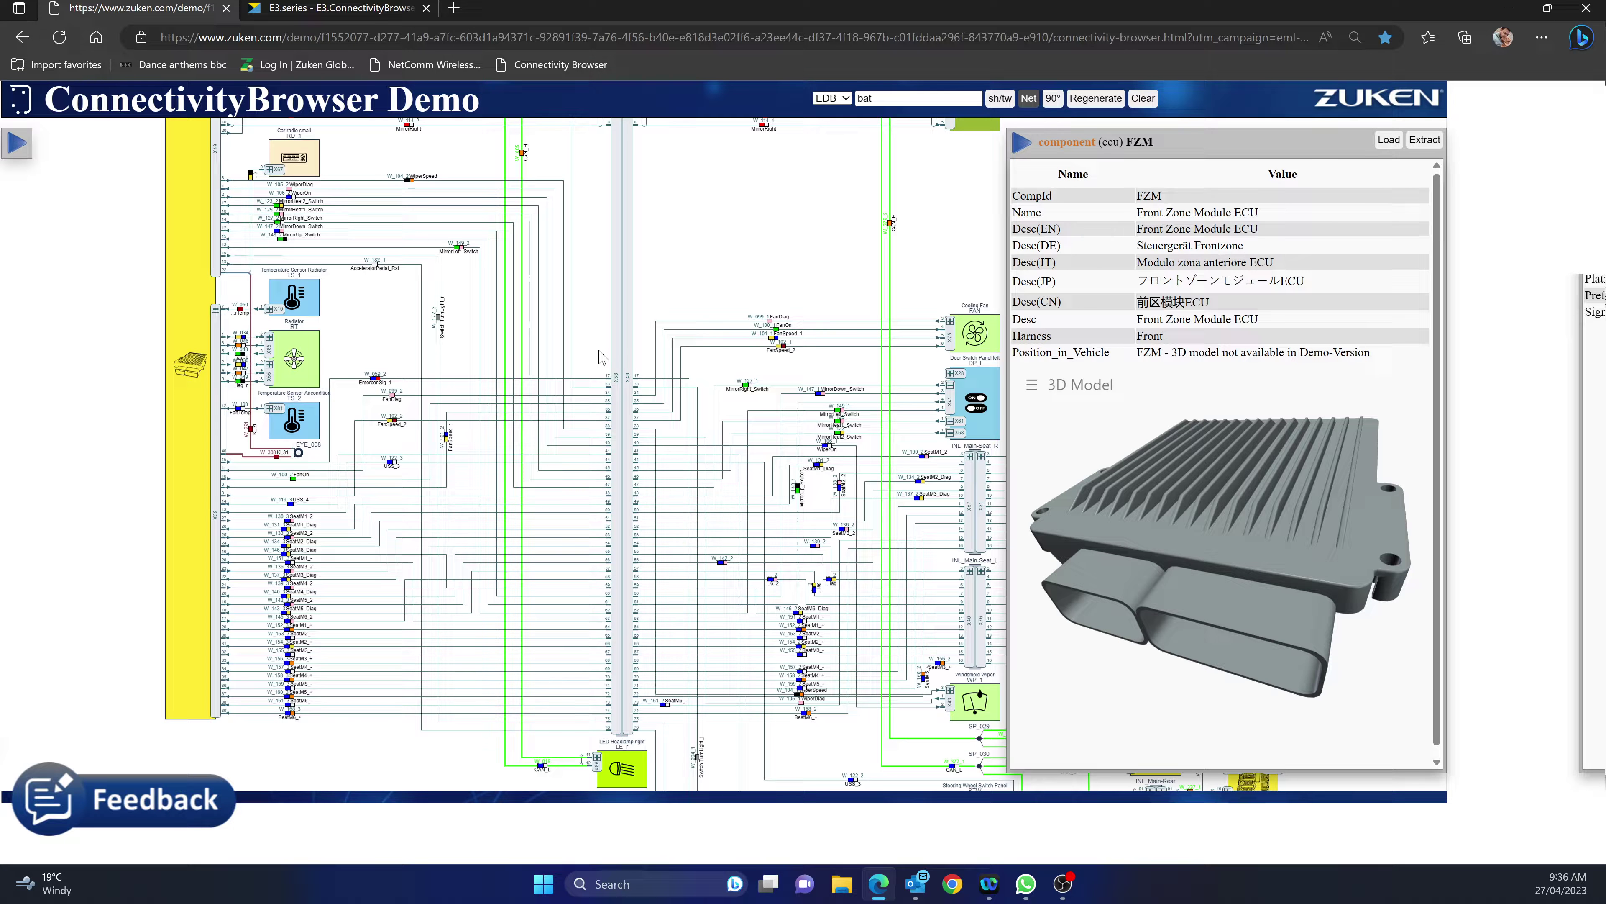
scroll(591, 364, "down", 3)
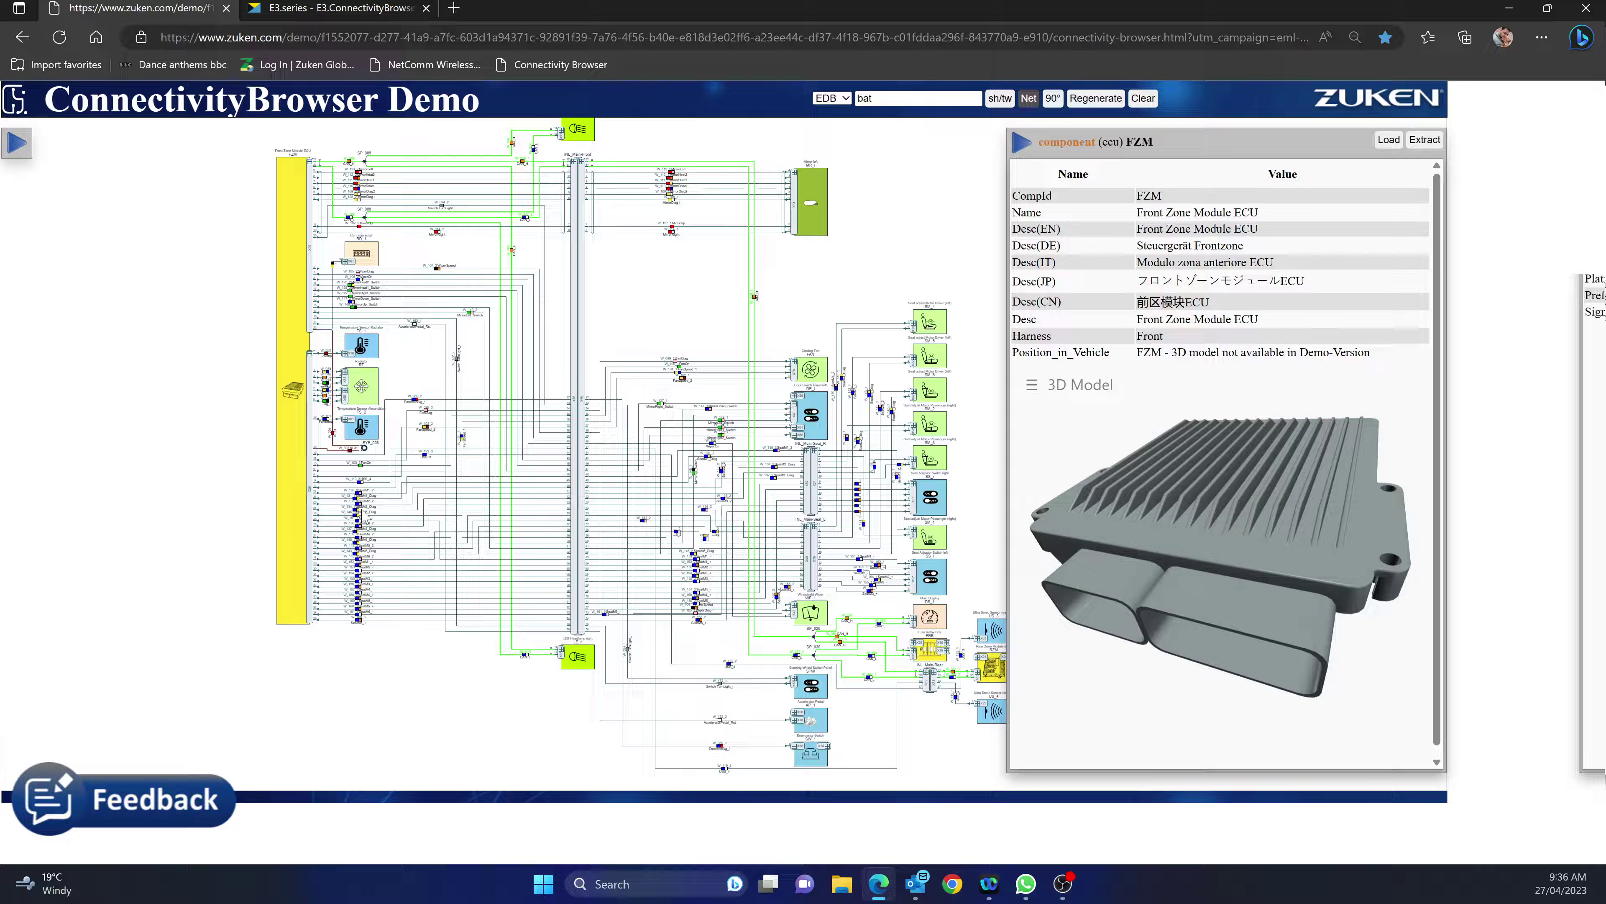
scroll(307, 408, "up", 10)
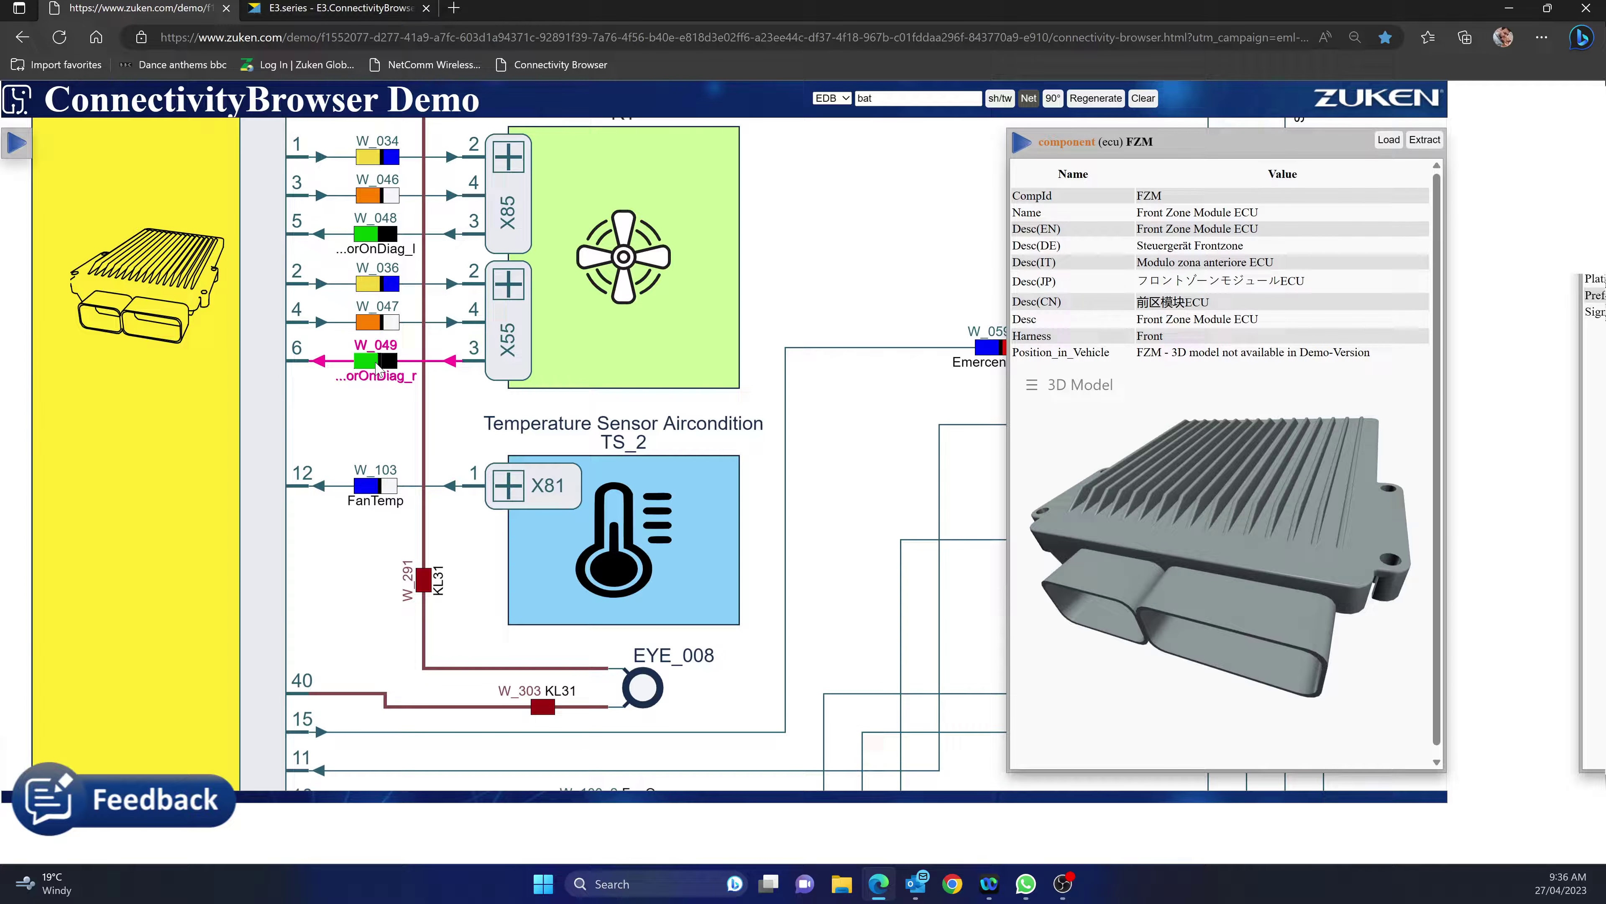
left_click(377, 365)
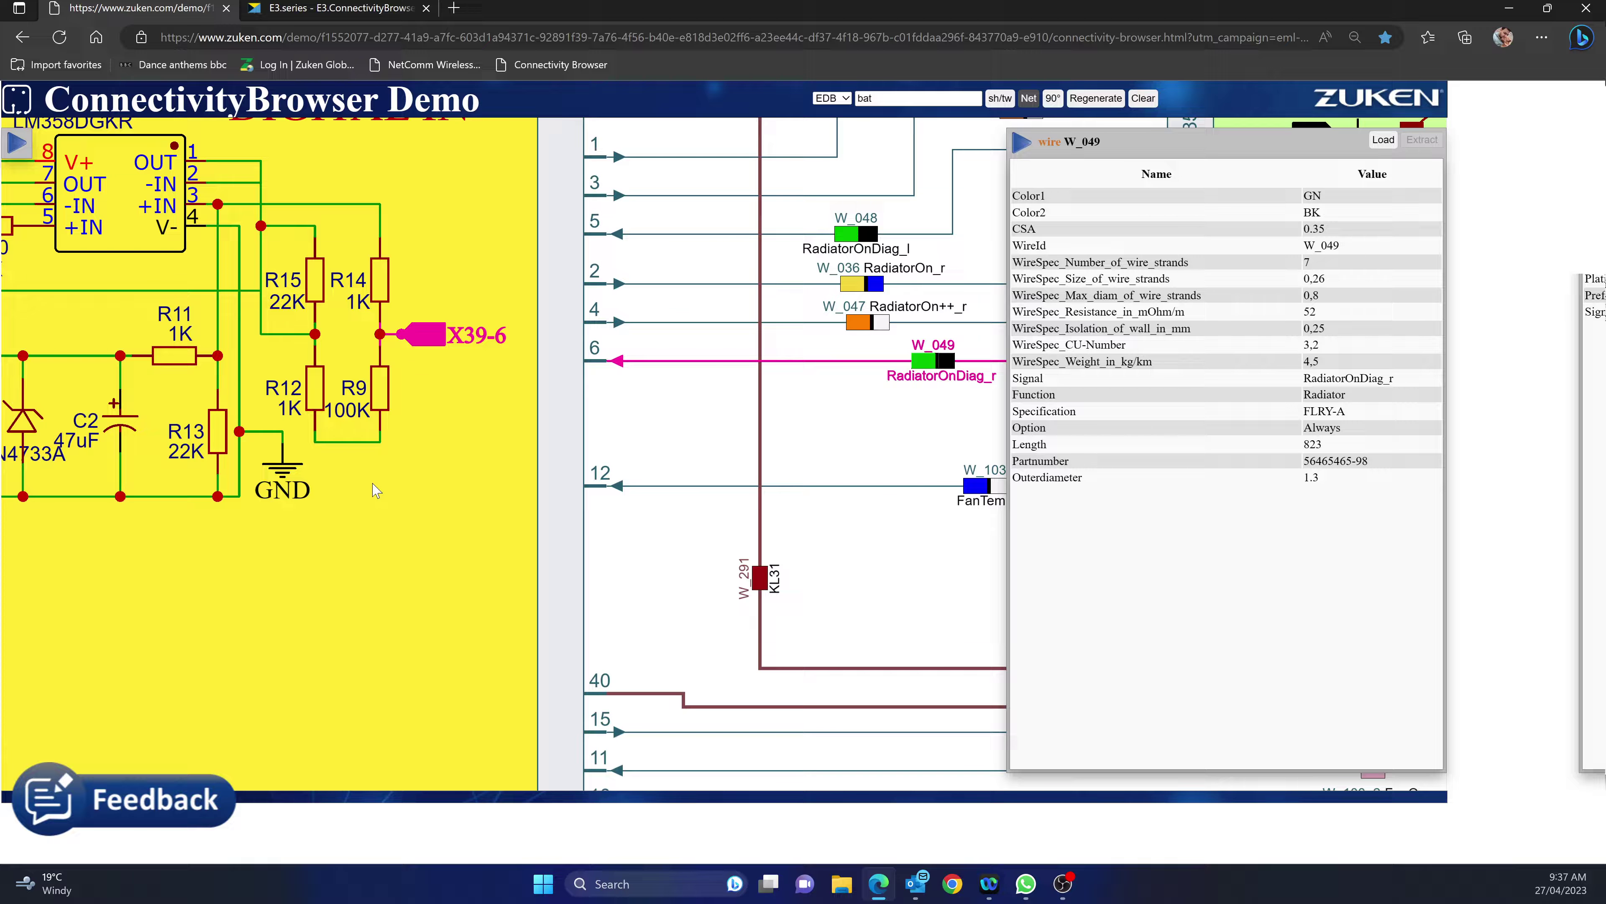
Zoom out and collapse the Digital In circuit, closing W_049's property panel.
scroll(481, 411, "down", 4)
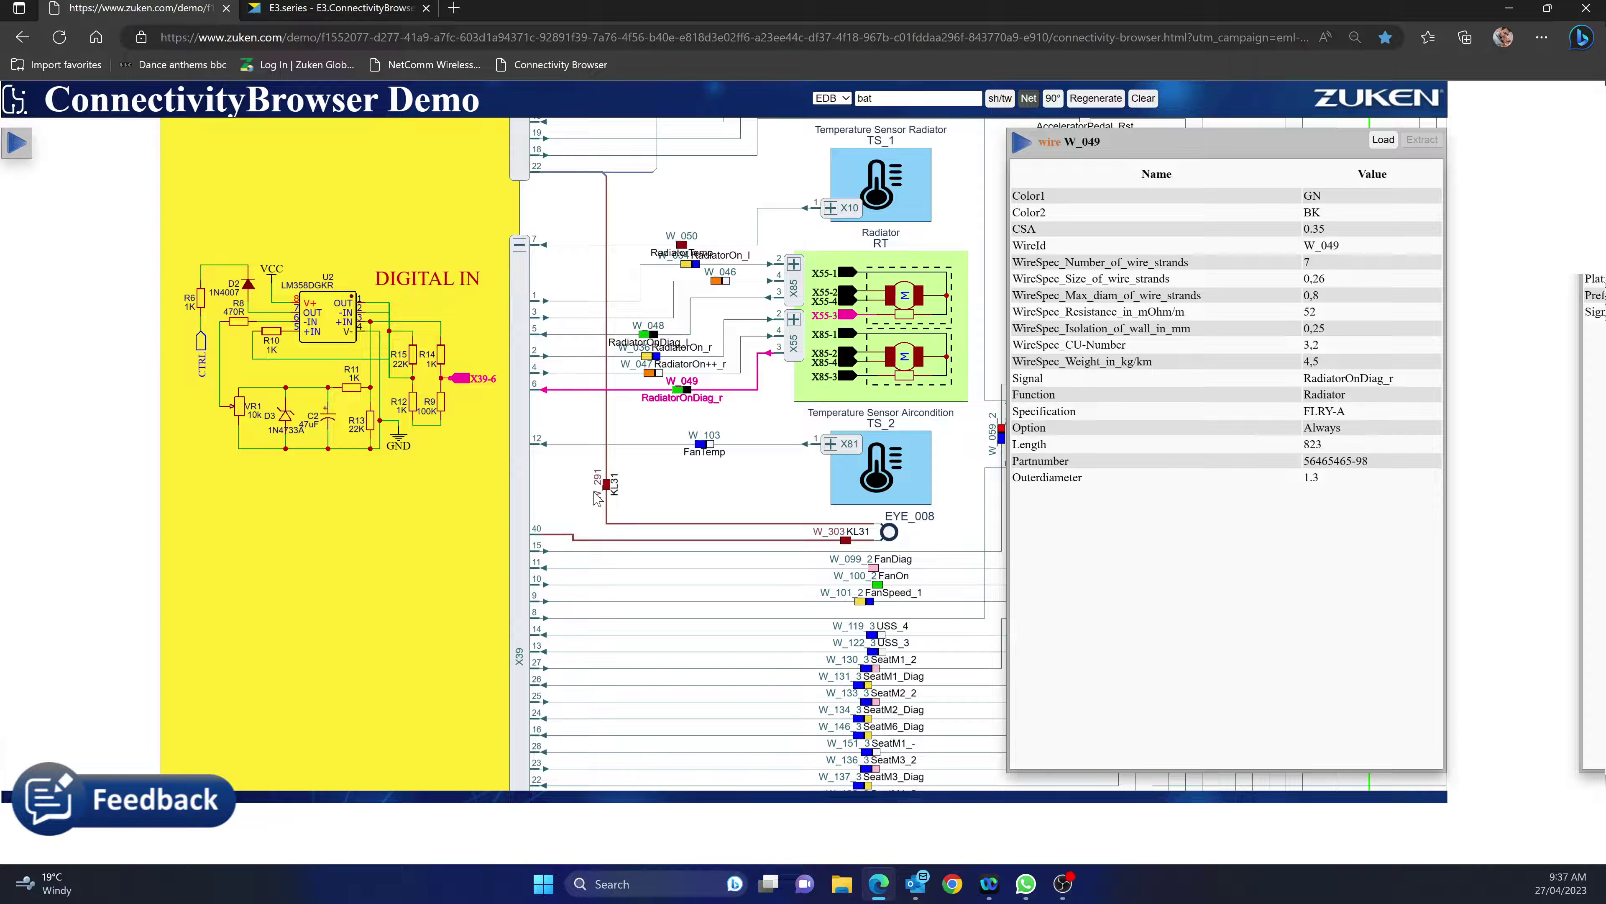
left_click(506, 538)
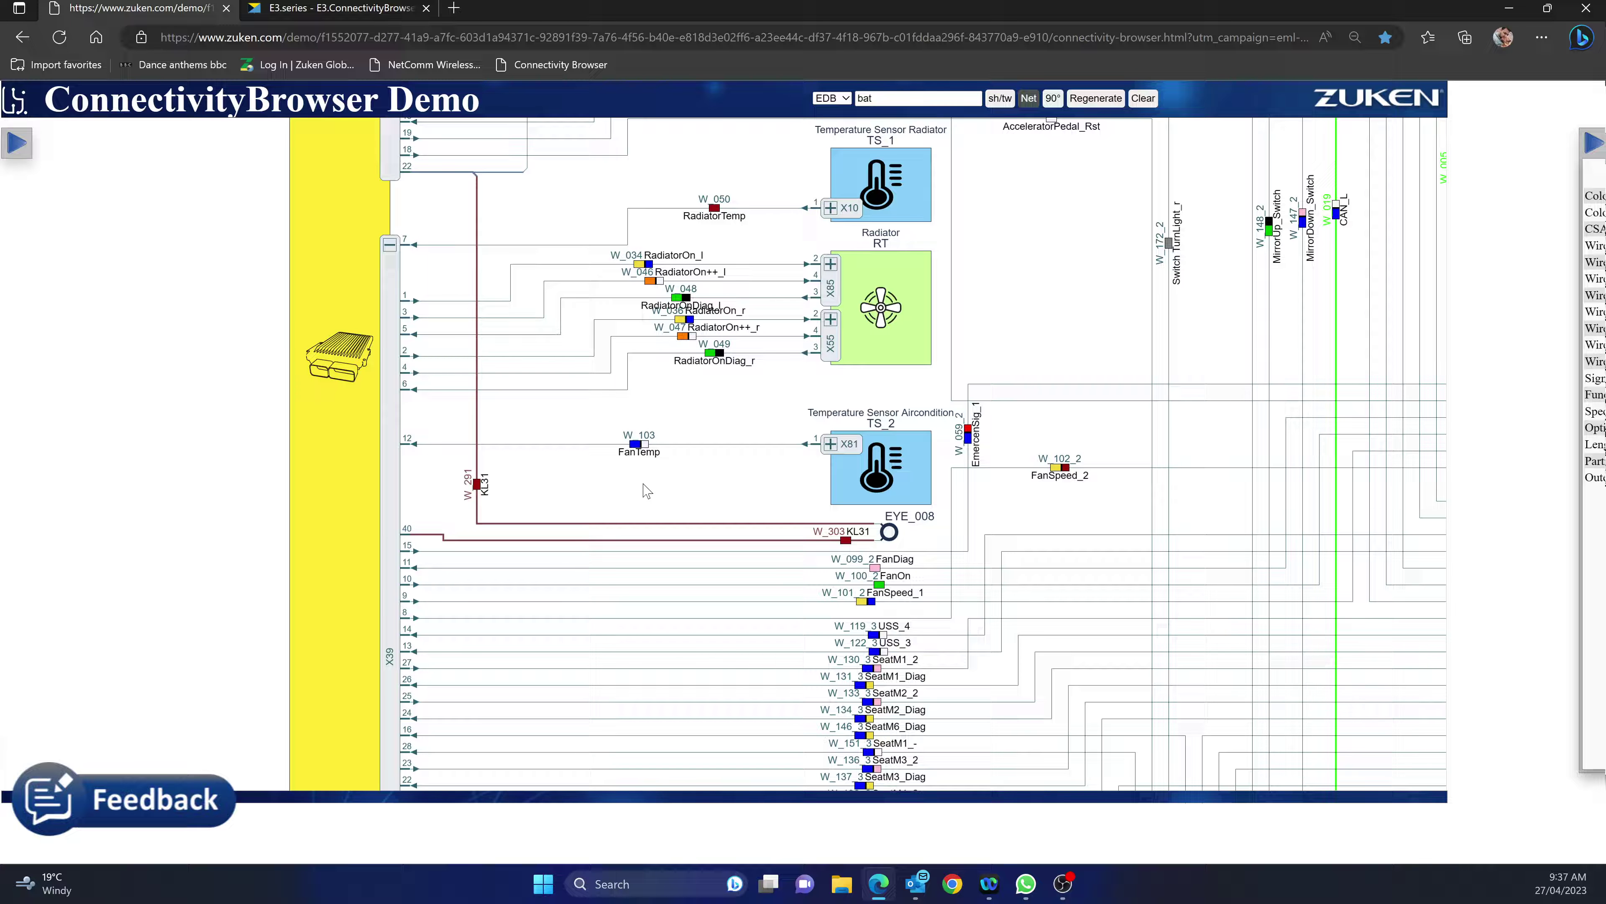
Show connector X55's properties and turn its 3D model to a side view and back end-on.
left_click(837, 343)
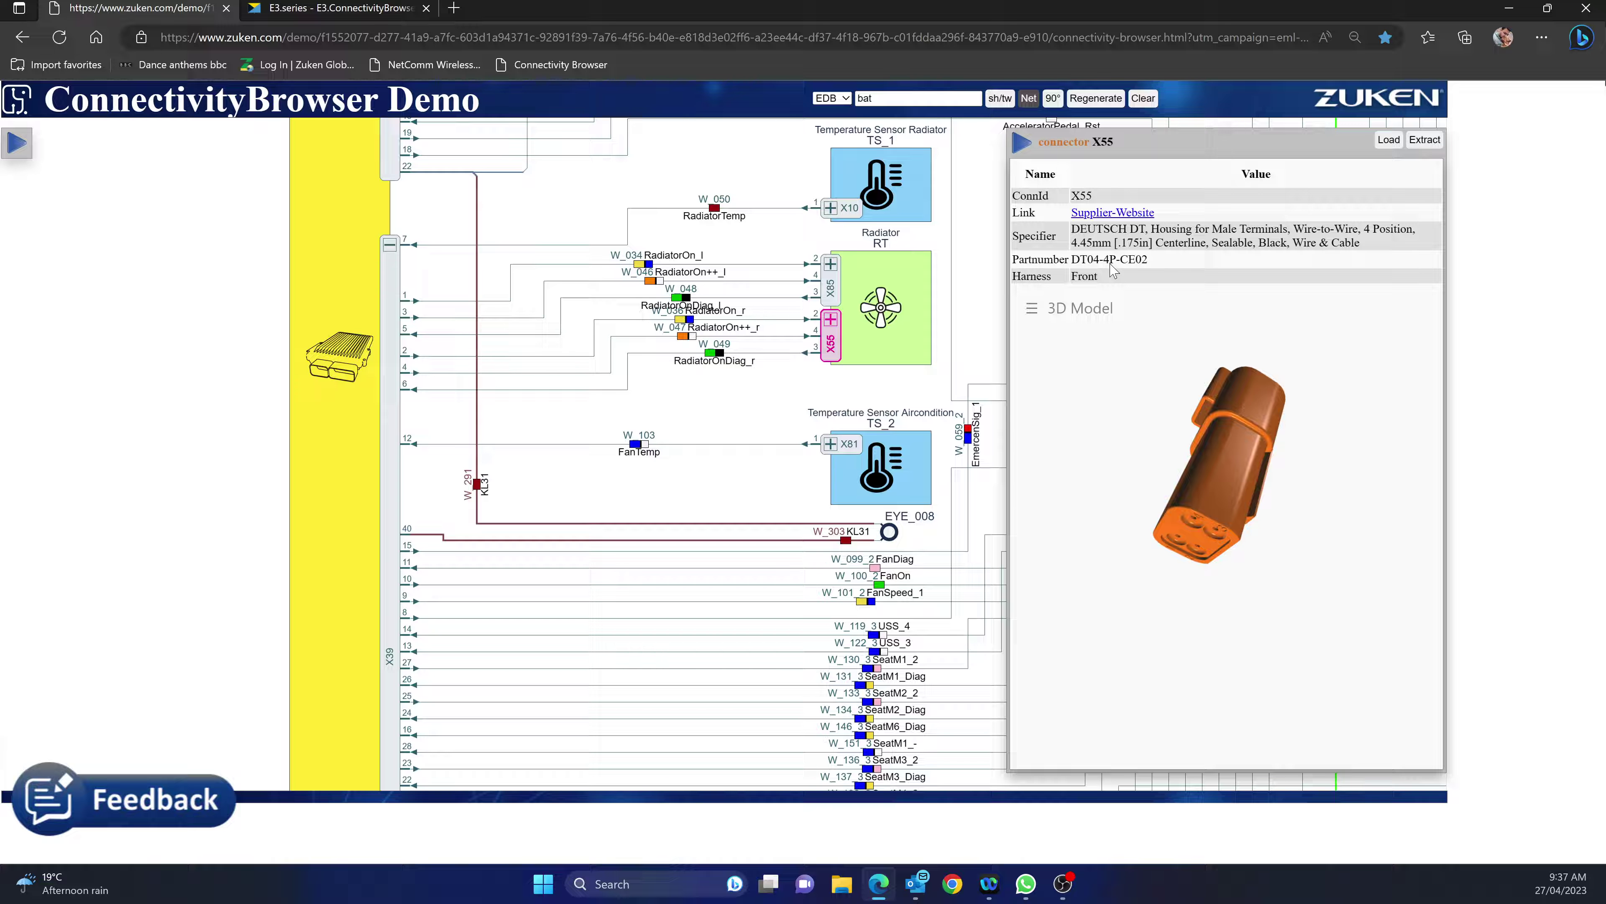
left_click_drag(1198, 592, 1008, 400)
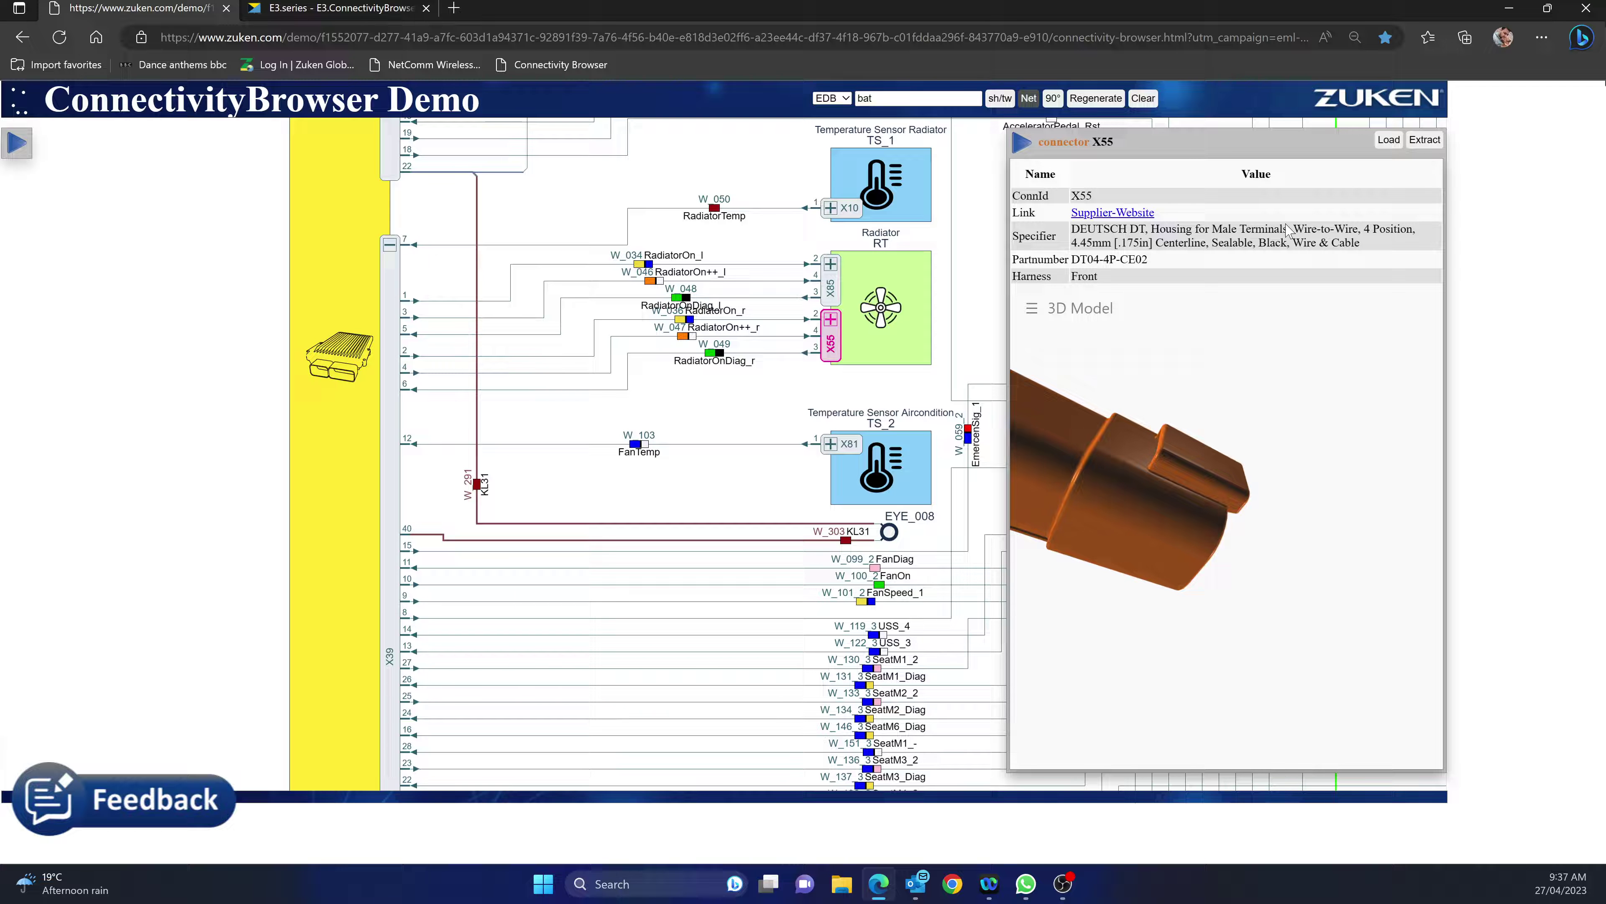
left_click_drag(1187, 446, 1103, 656)
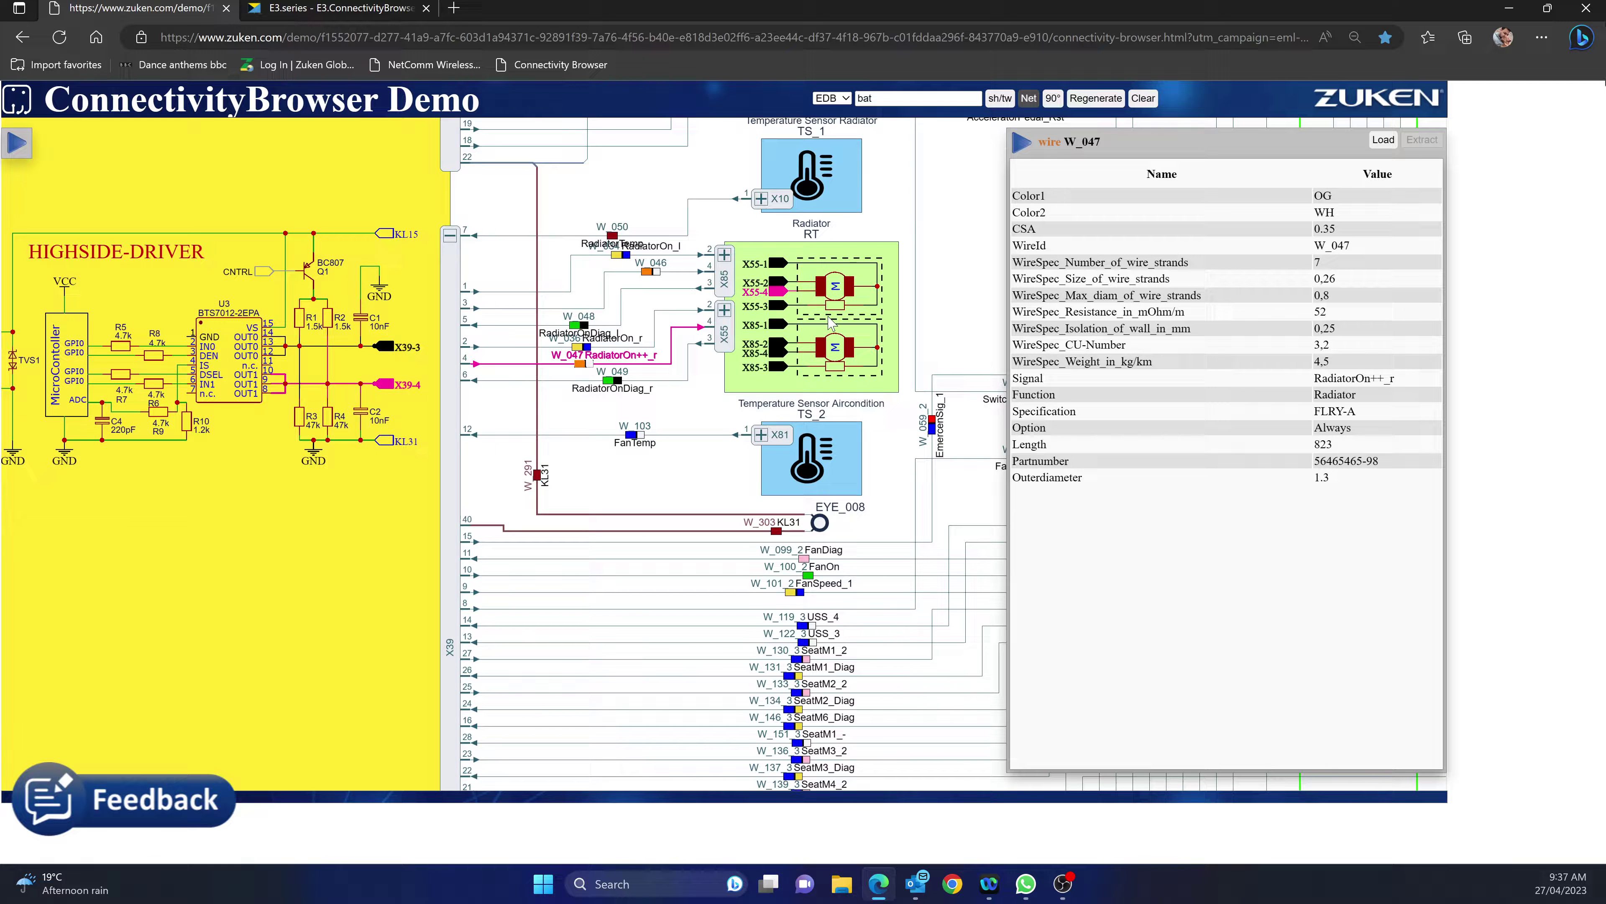
Zoom in and then back out around the Radiator RT component.
scroll(825, 313, "up", 2)
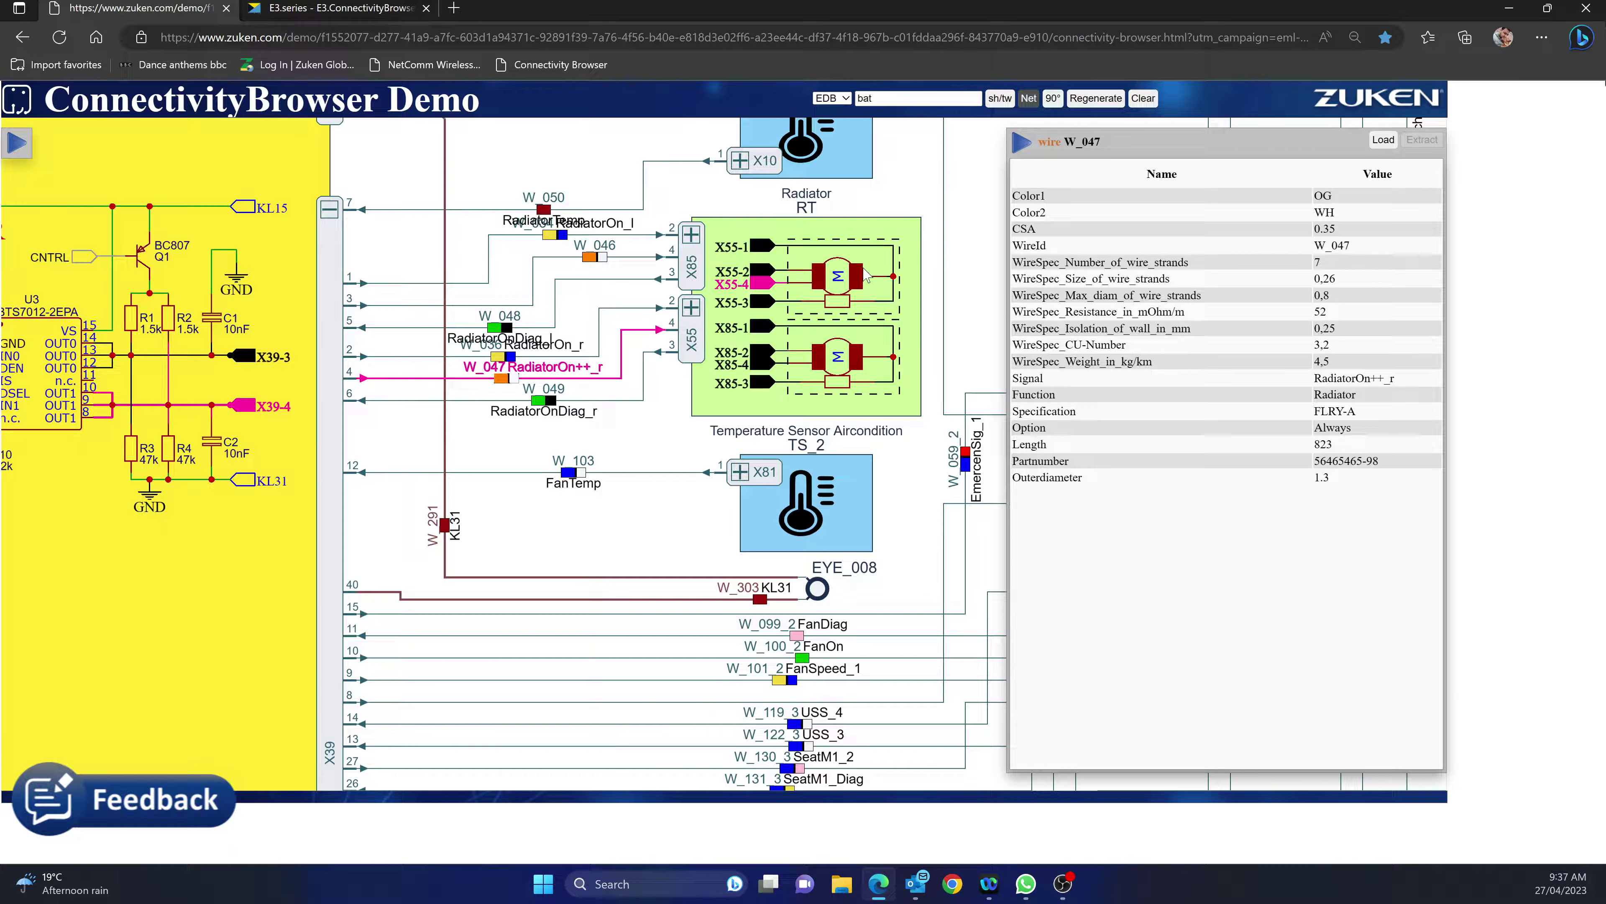
scroll(867, 276, "down", 3)
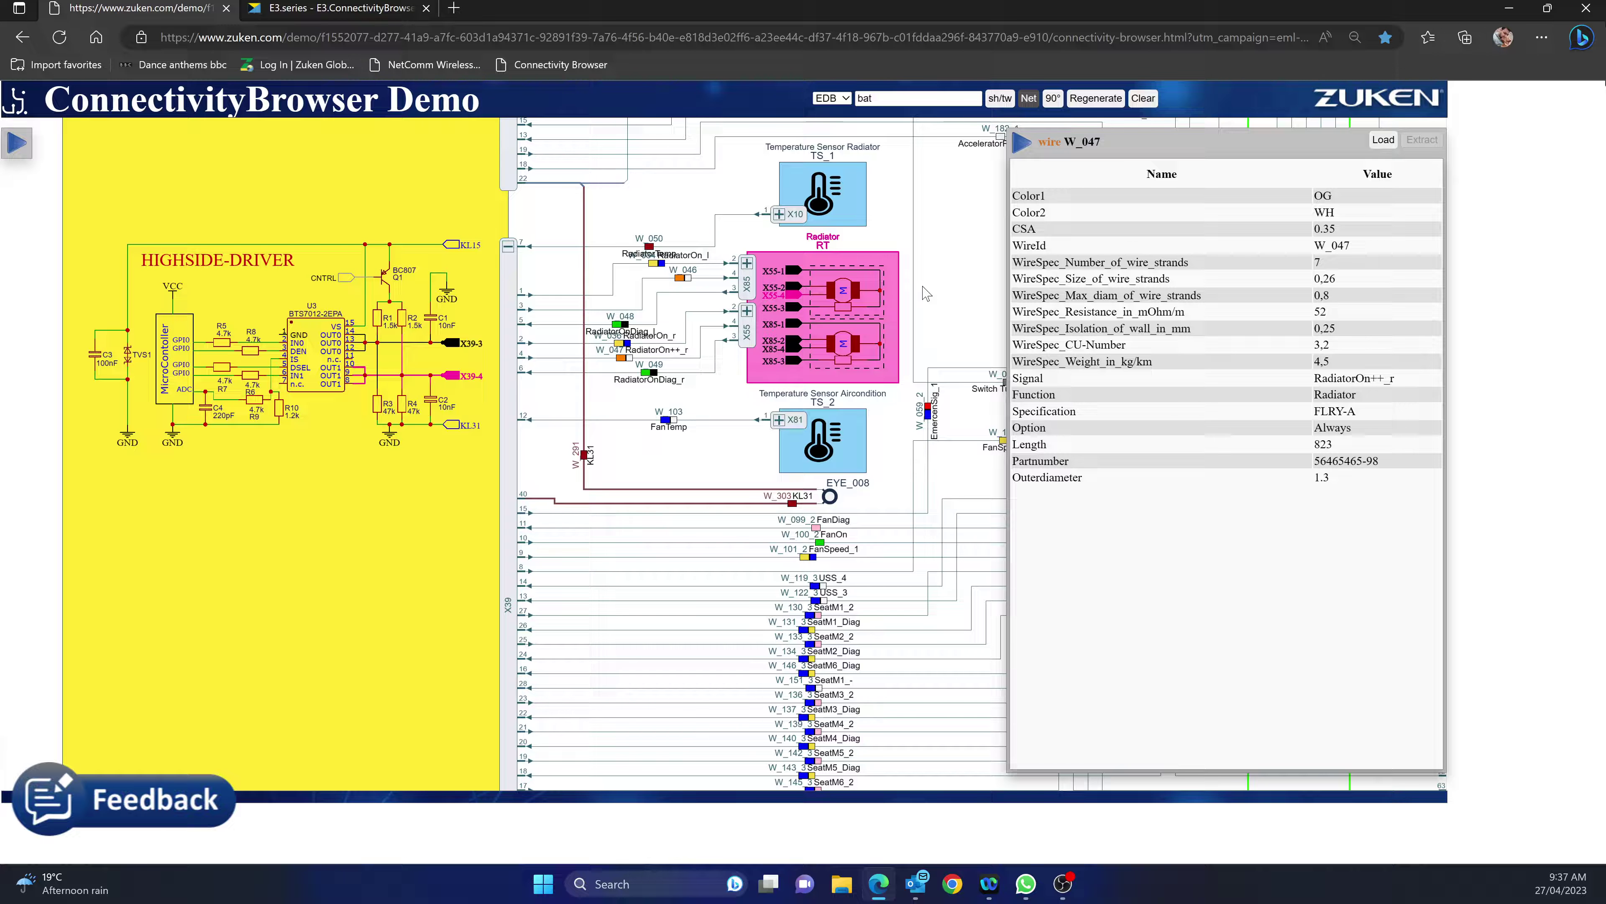
scroll(926, 292, "down", 3)
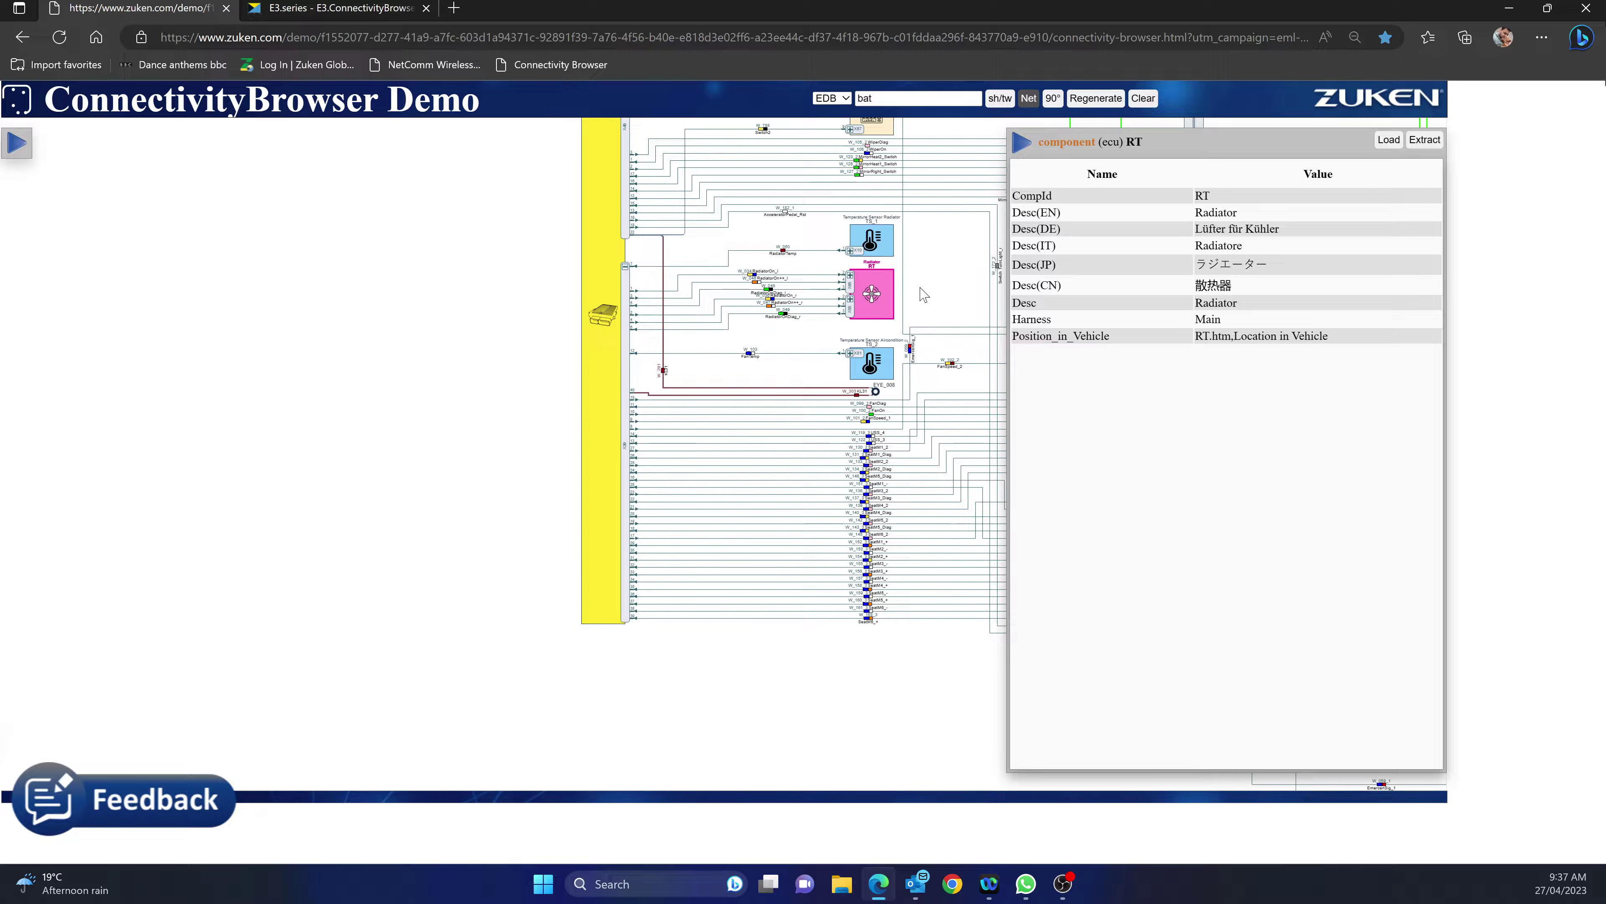
Bring up Radiator RT's properties panel alongside its 3D fan model.
left_click_drag(926, 295, 260, 350)
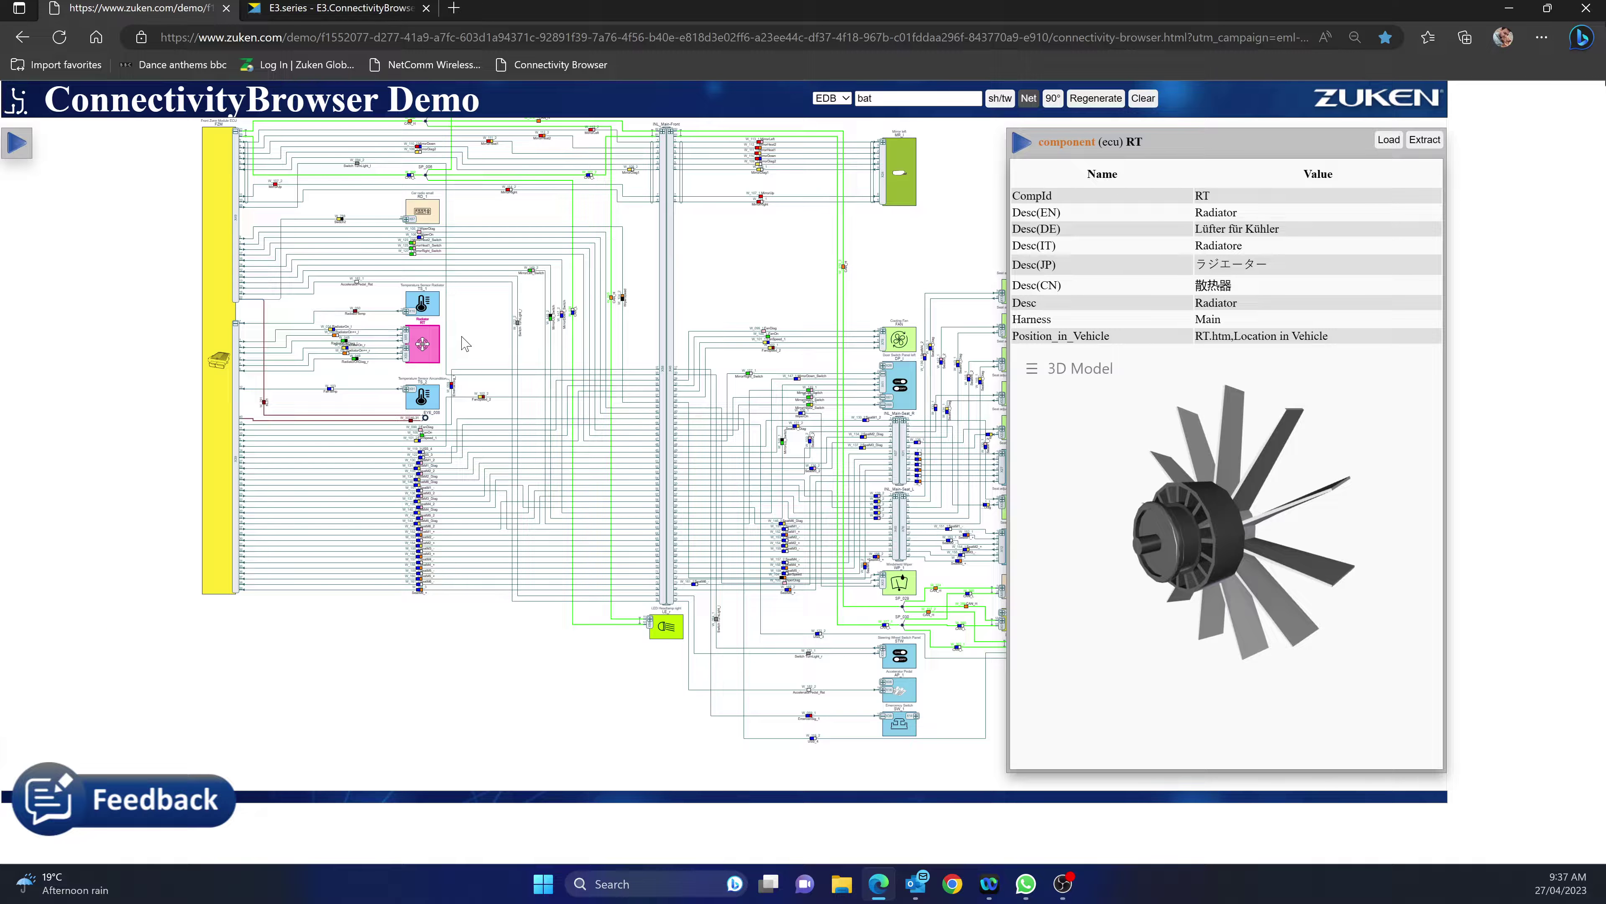
left_click(1021, 142)
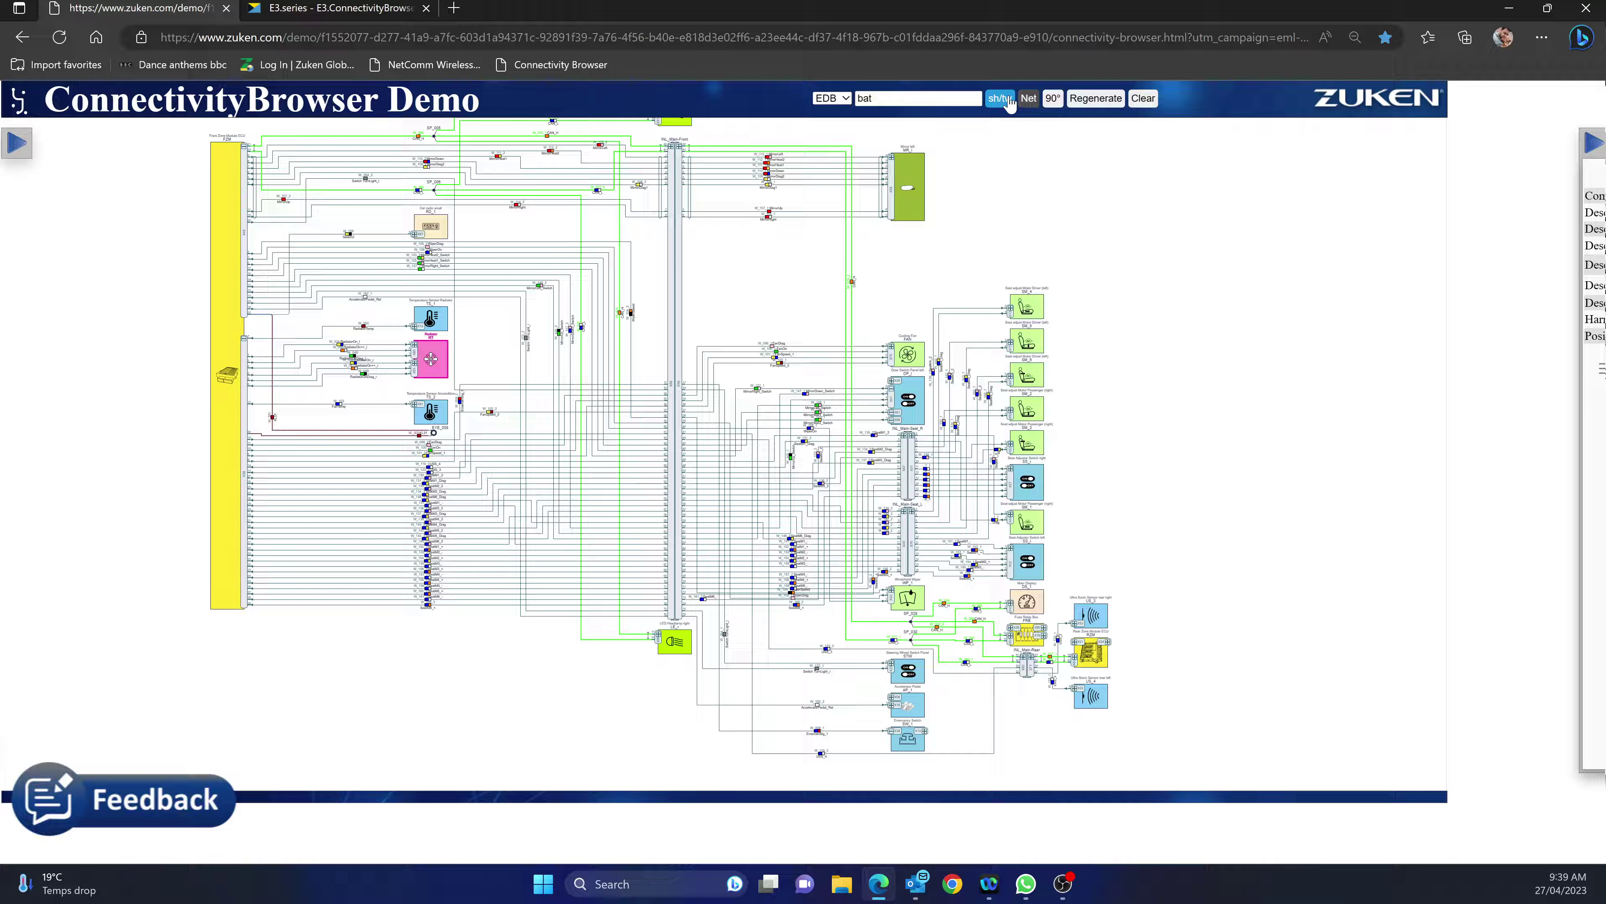
left_click(1097, 98)
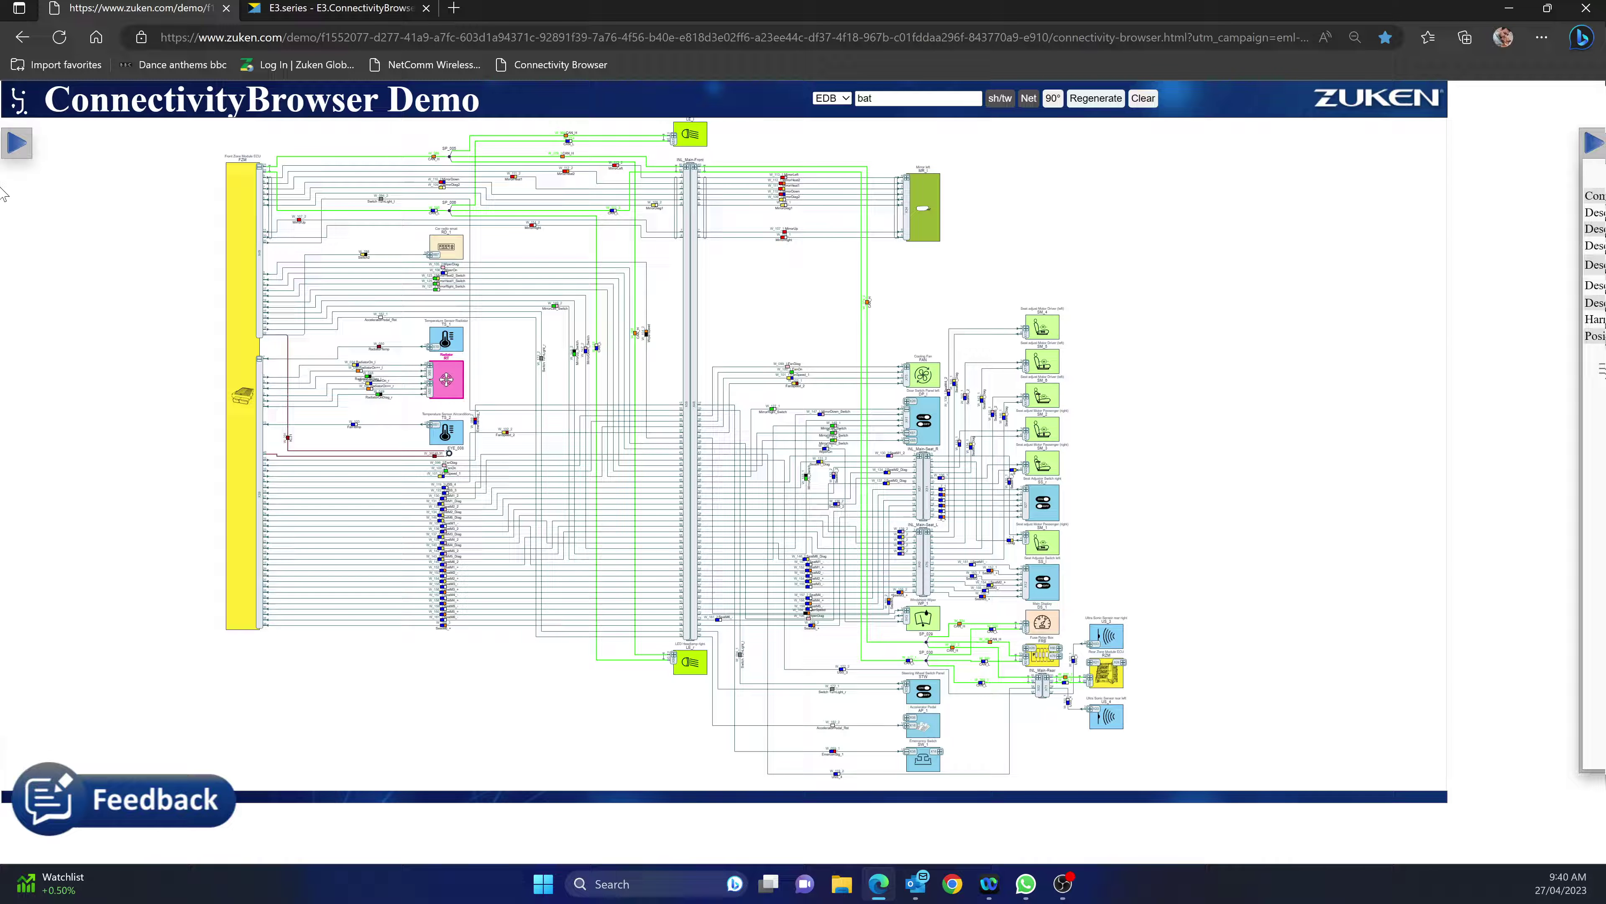
Go to the evaluation tab and reopen the ConnectivityBrowser evaluation registration page.
left_click(358, 8)
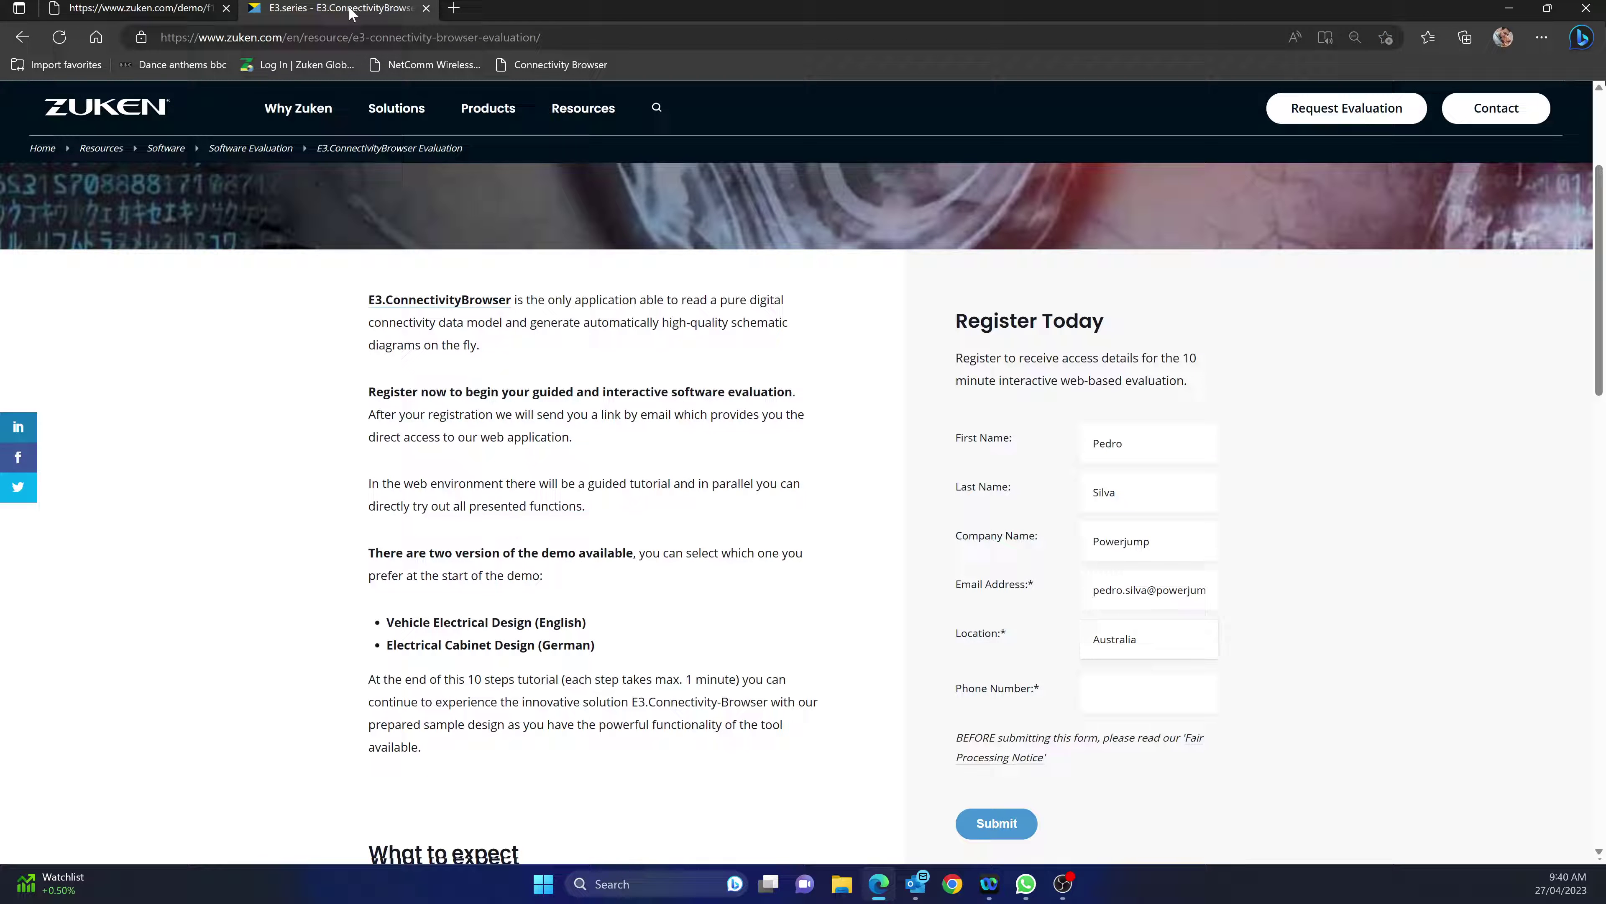
scroll(399, 288, "up", 3)
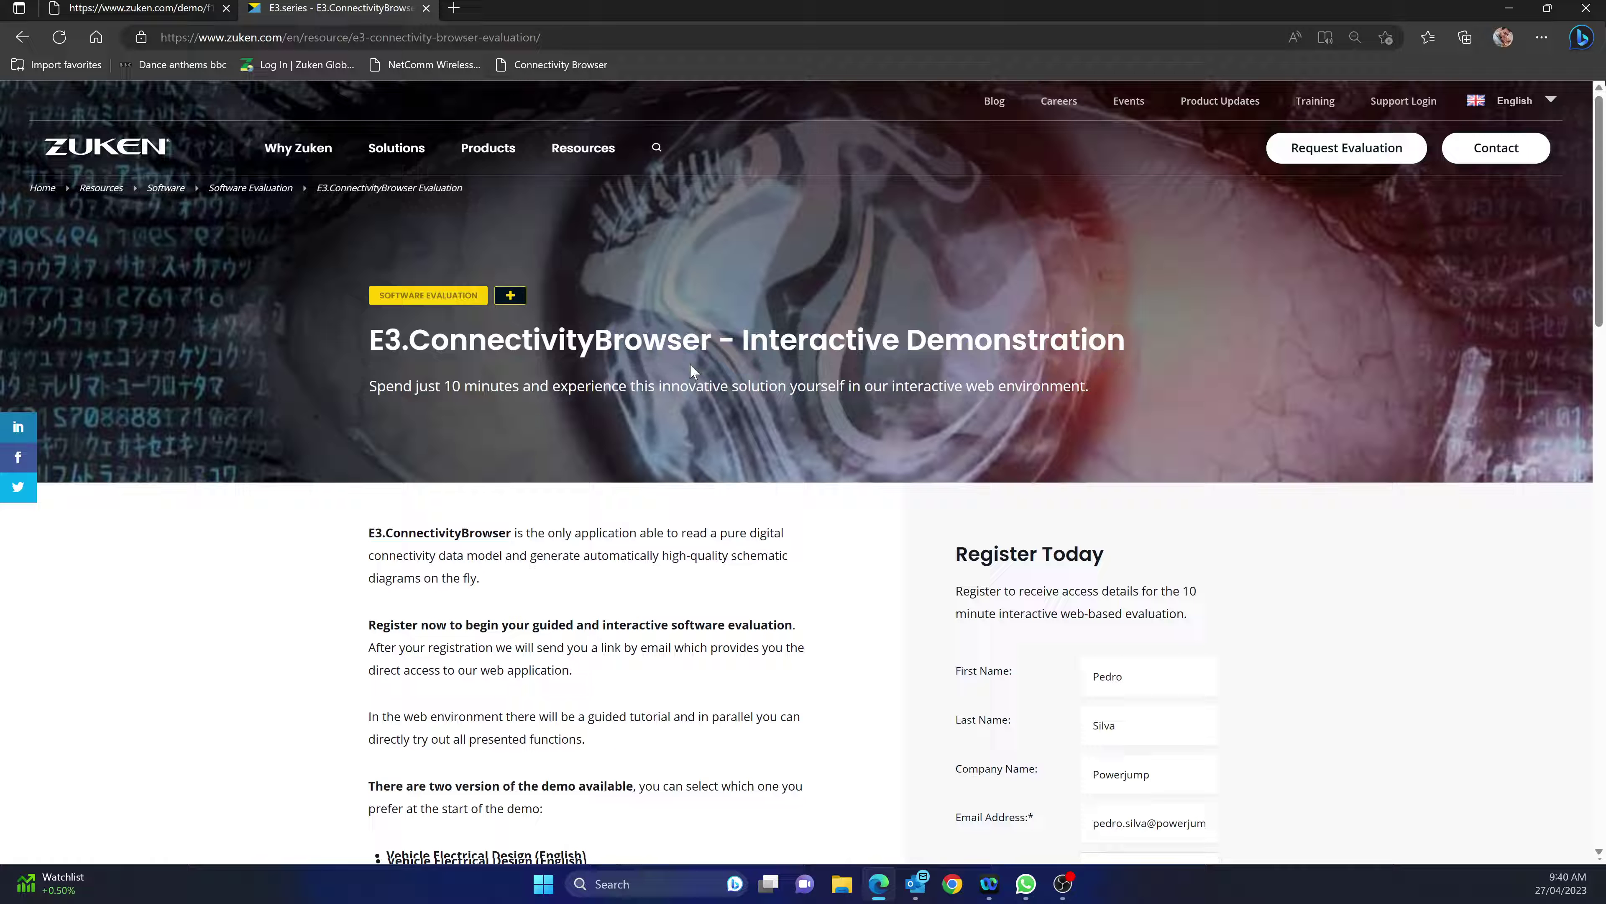
key("alt+Left")
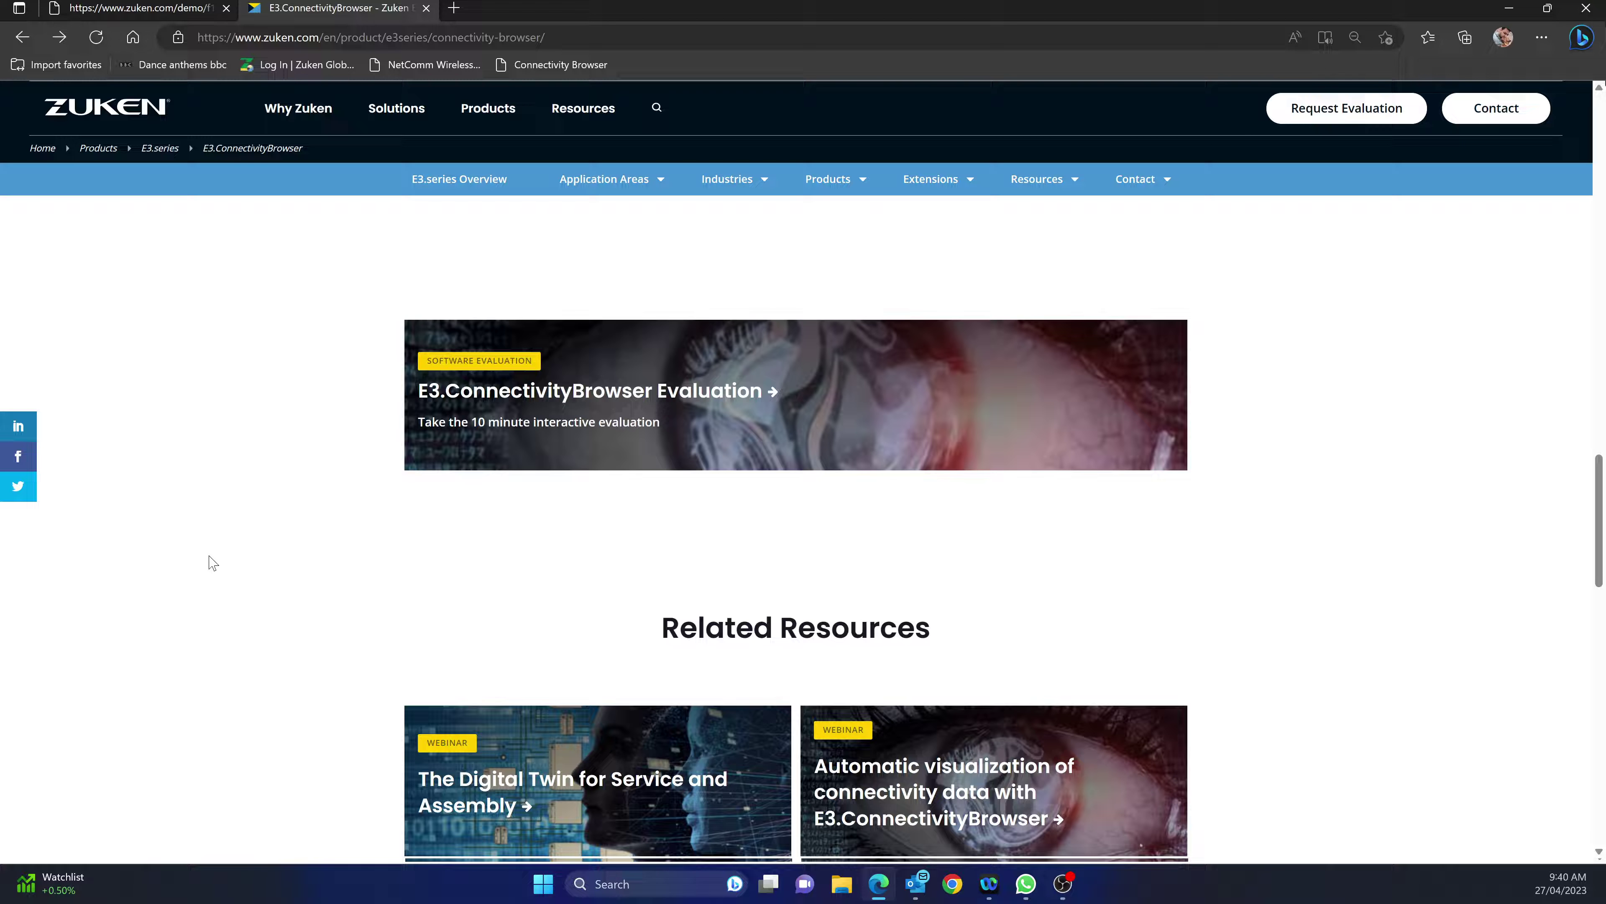
mouse_move(542, 416)
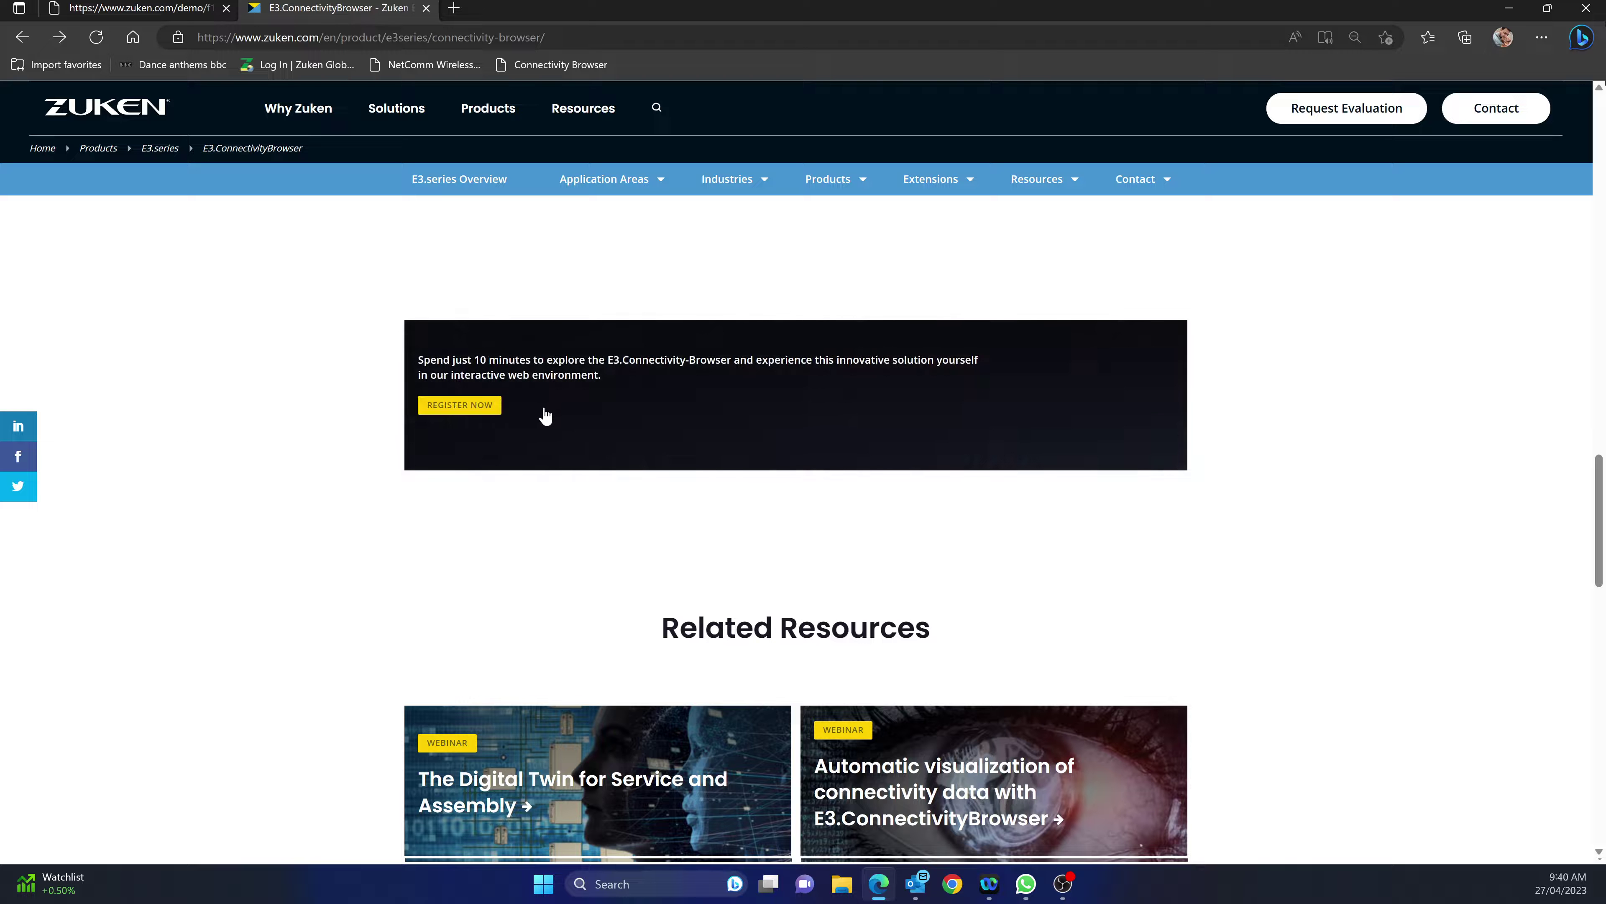
left_click(492, 409)
Clear the entered value from the form's Phone Number field.
scroll(898, 424, "down", 5)
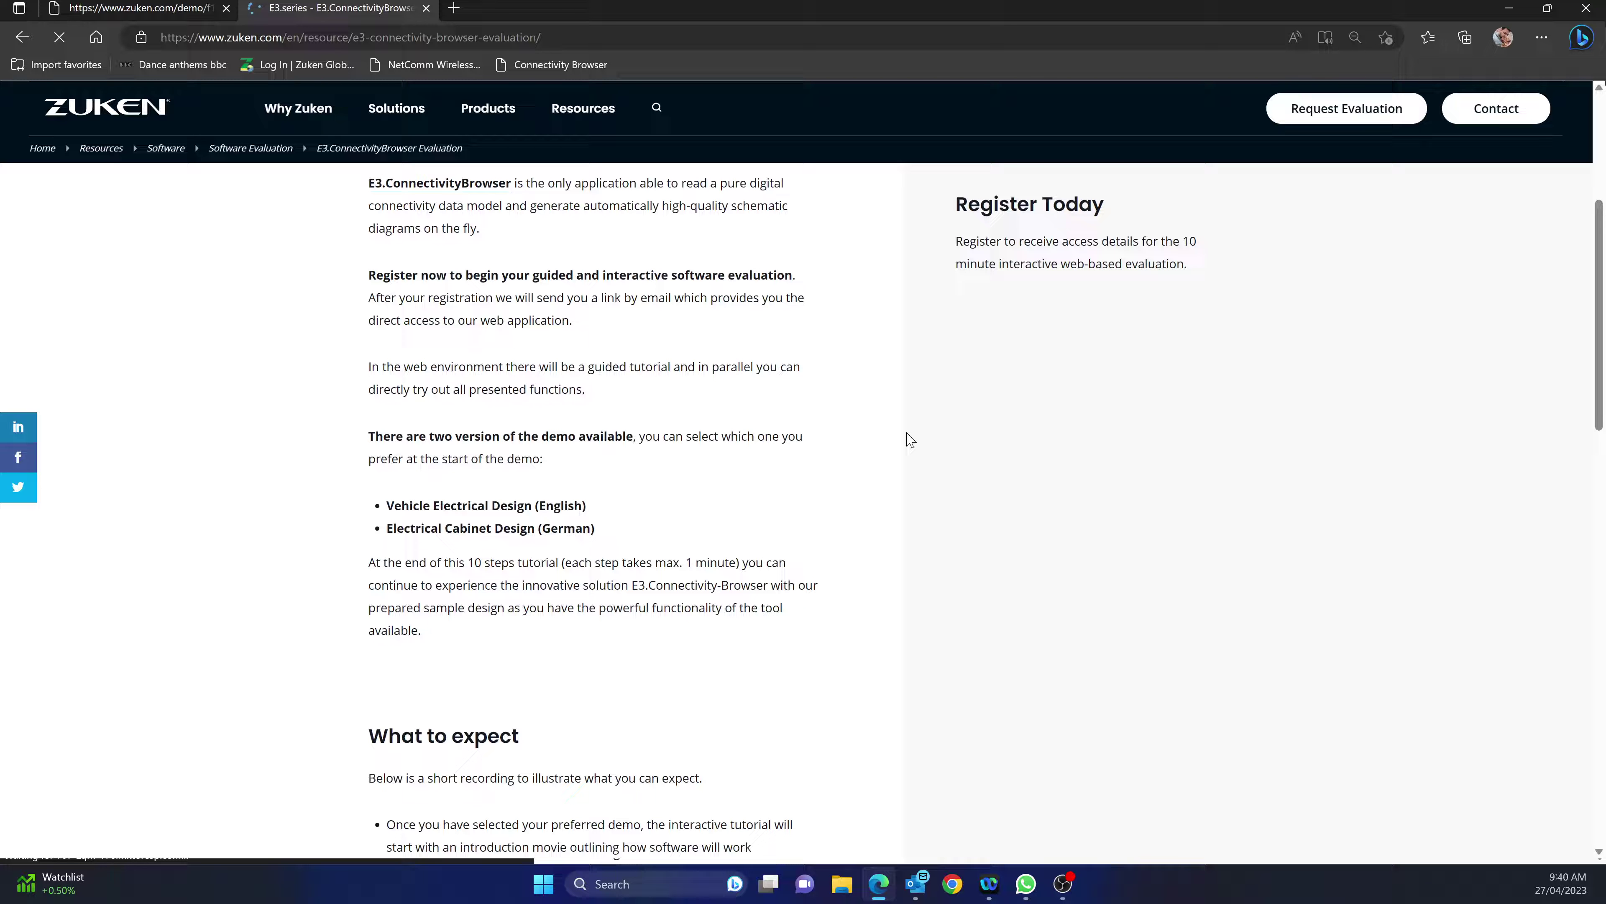
scroll(943, 298, "down", 10)
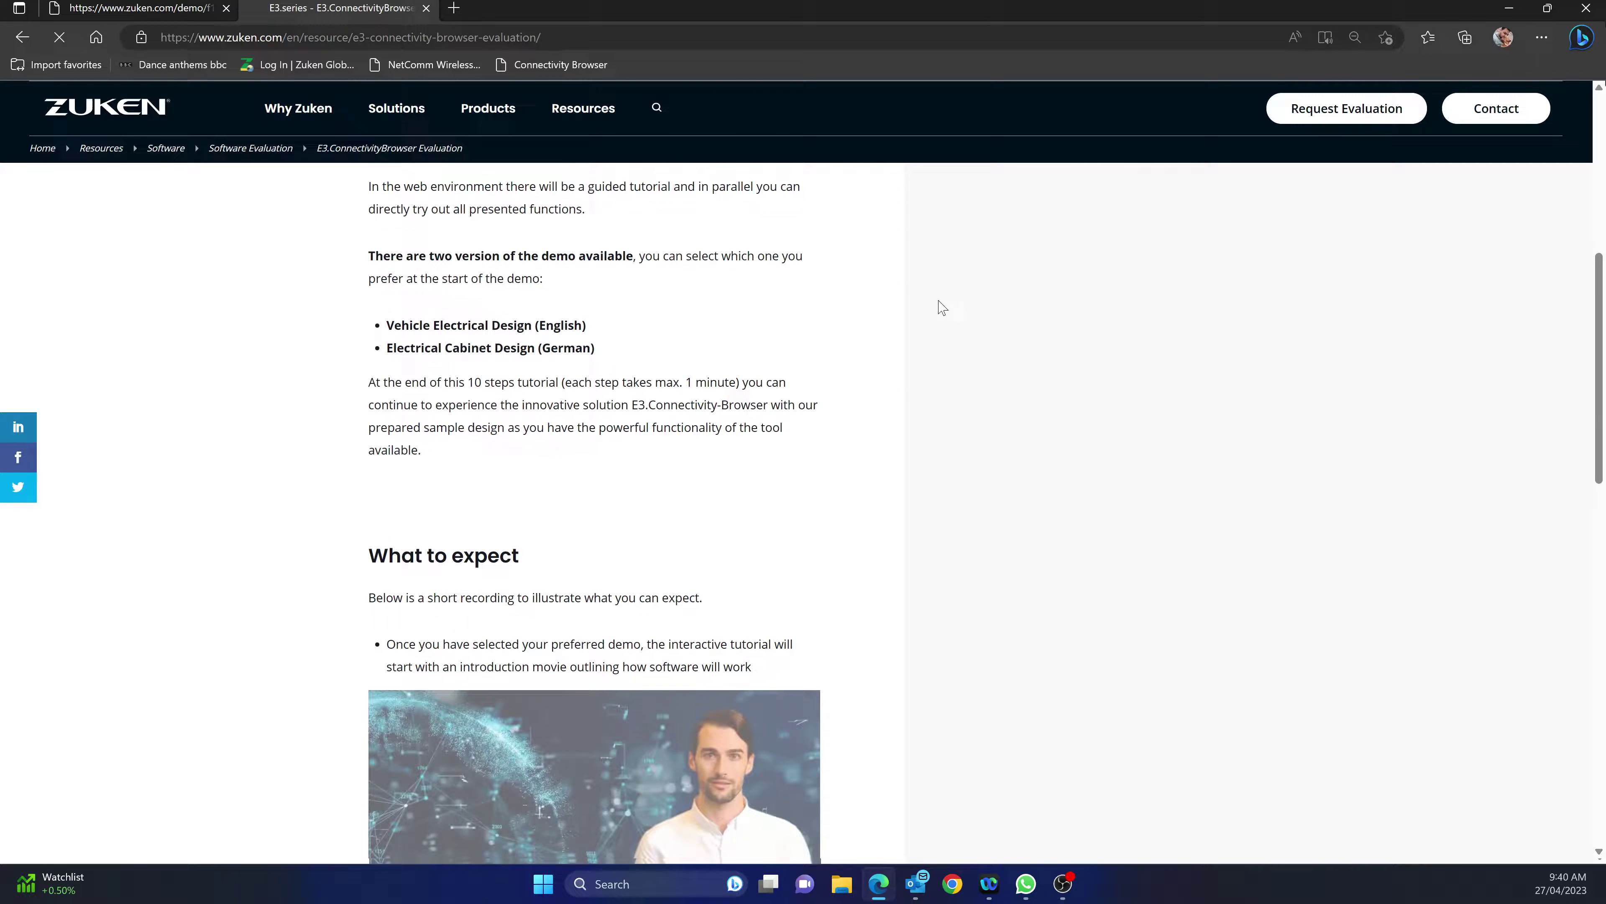
scroll(930, 313, "up", 10)
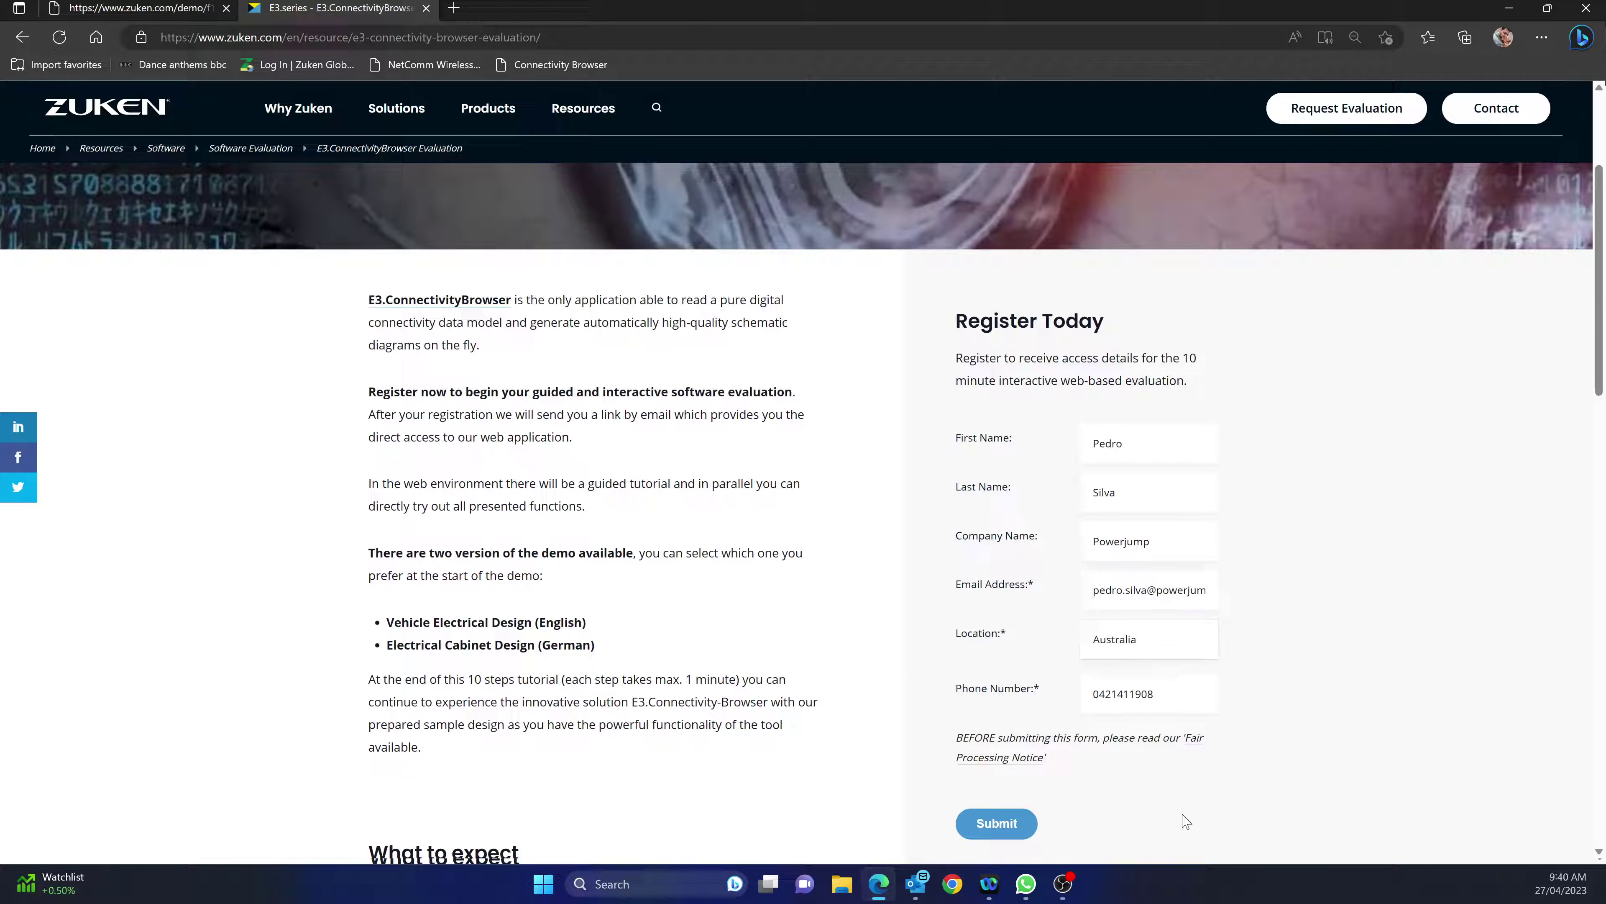
left_click_drag(1167, 693, 1023, 698)
key("BackSpace")
Return to the demo schematic and clear the Radiator's highlight.
scroll(905, 734, "up", 4)
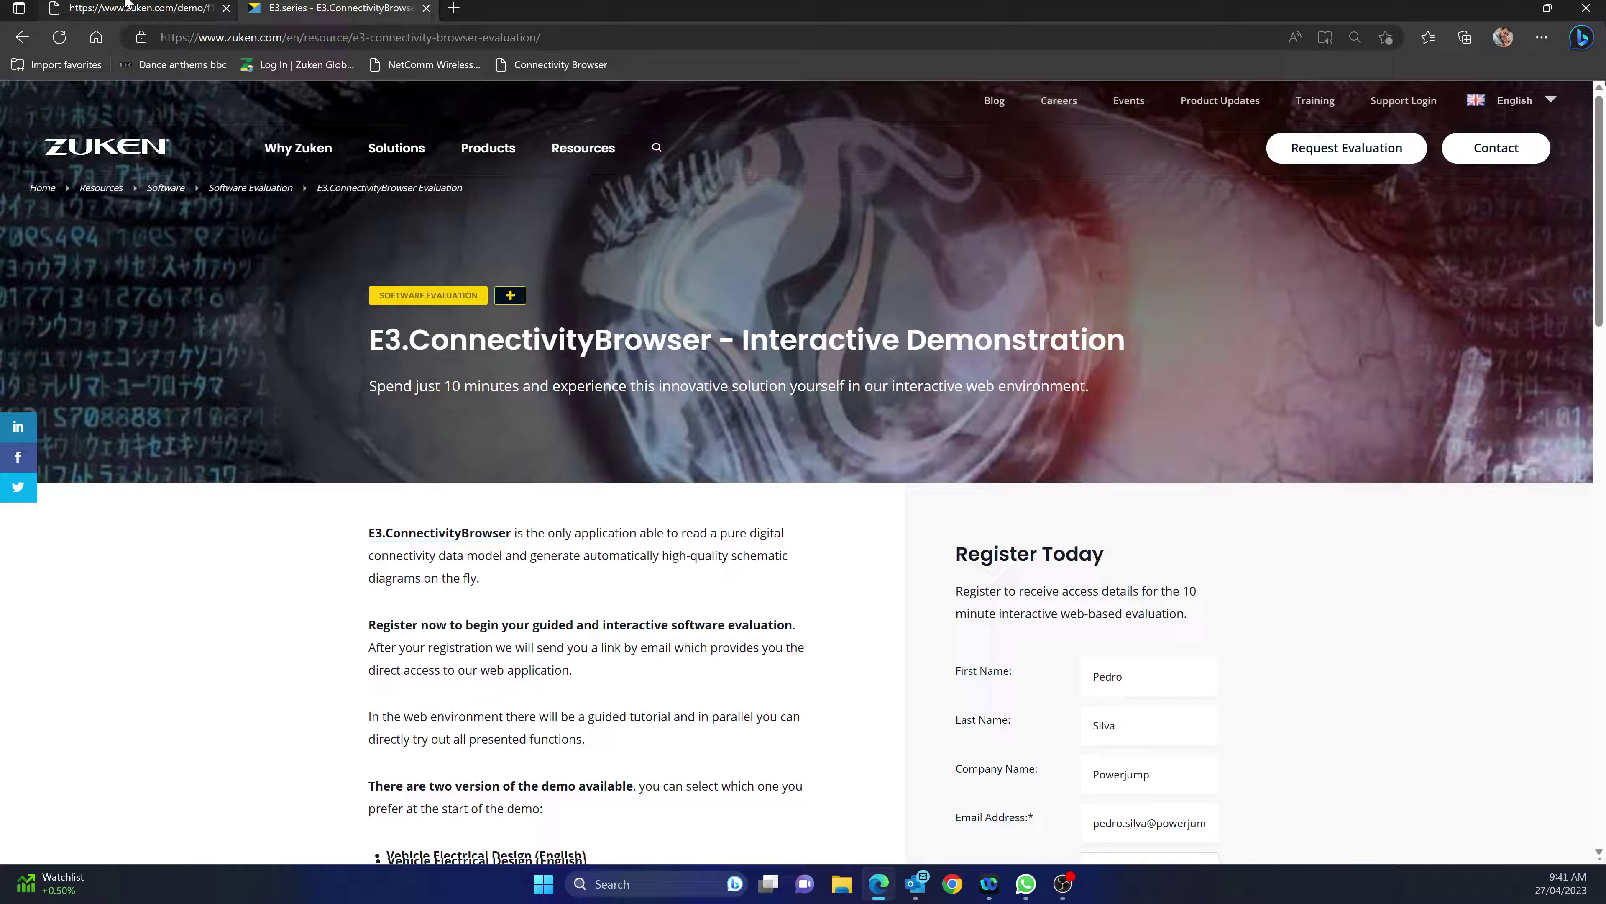
left_click(127, 8)
left_click(117, 461)
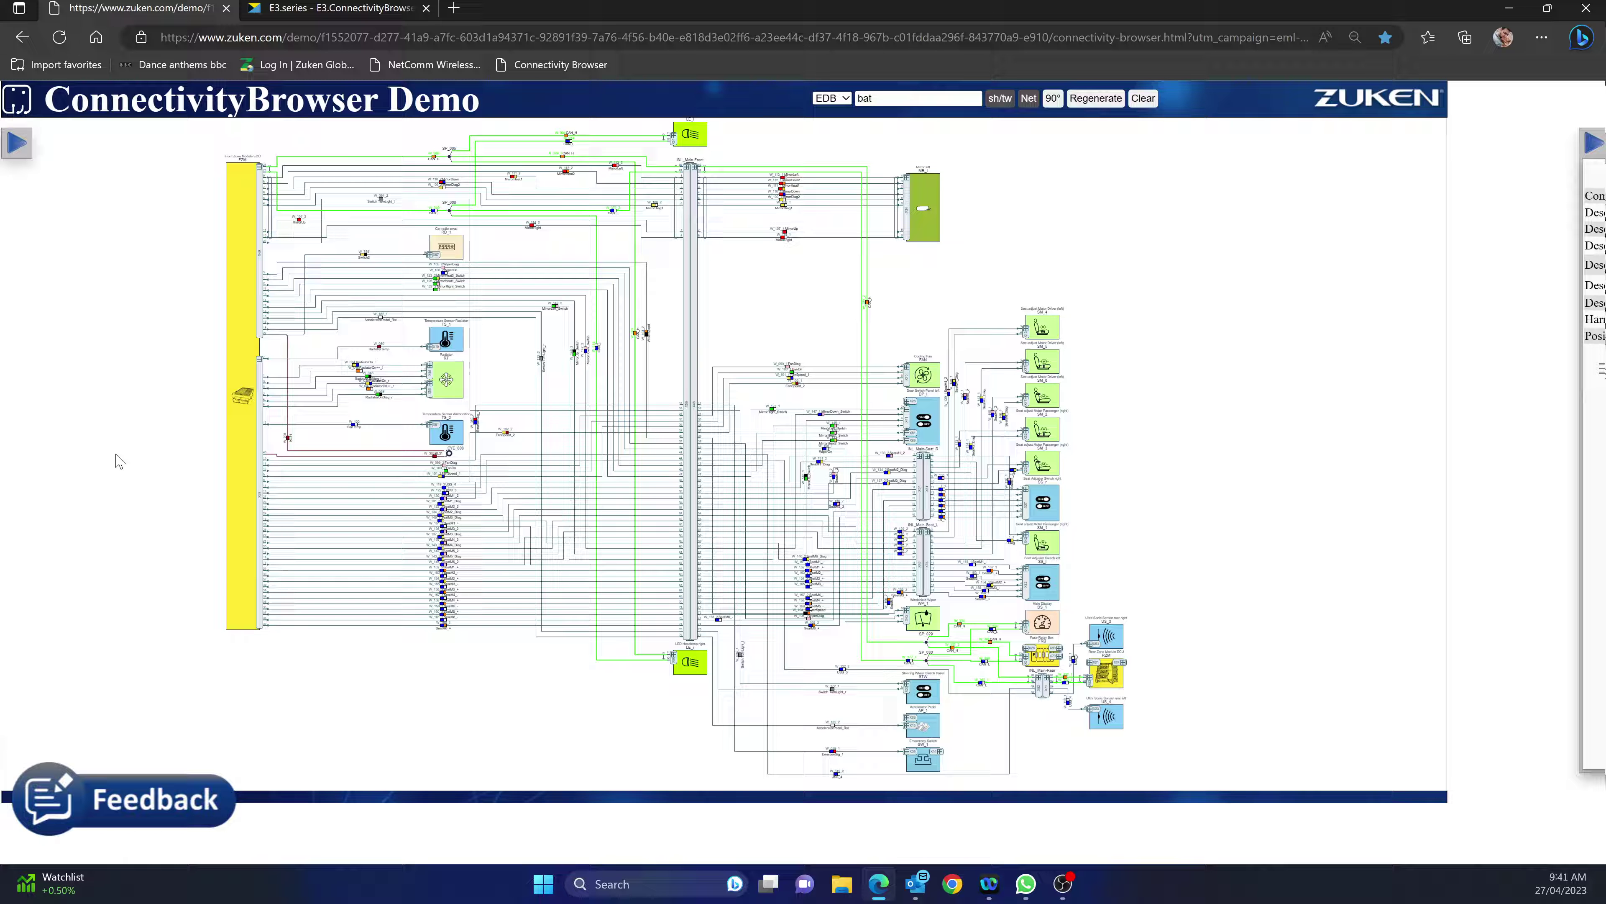